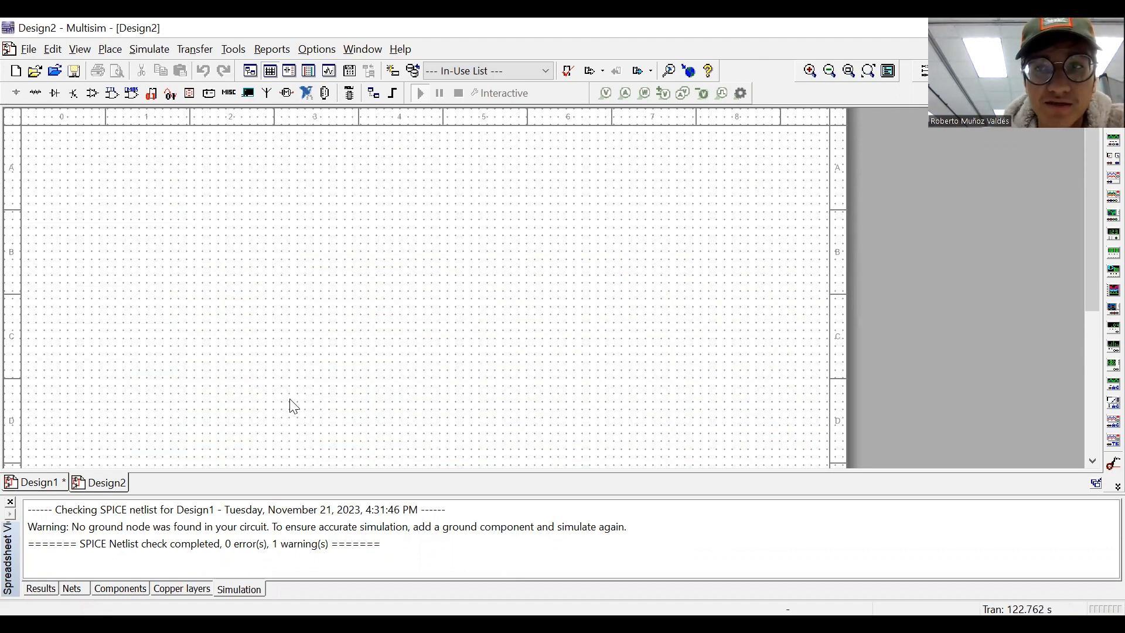
Place a DC_POWER source from the Sources group on the left side of the empty schematic.
left_click(16, 93)
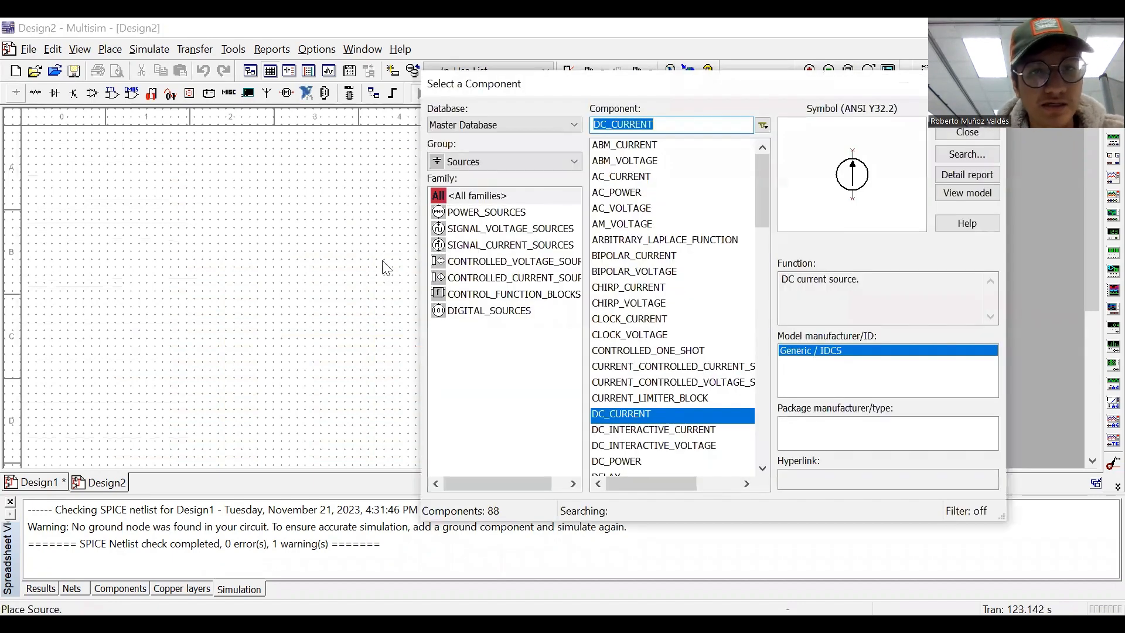
left_click(636, 463)
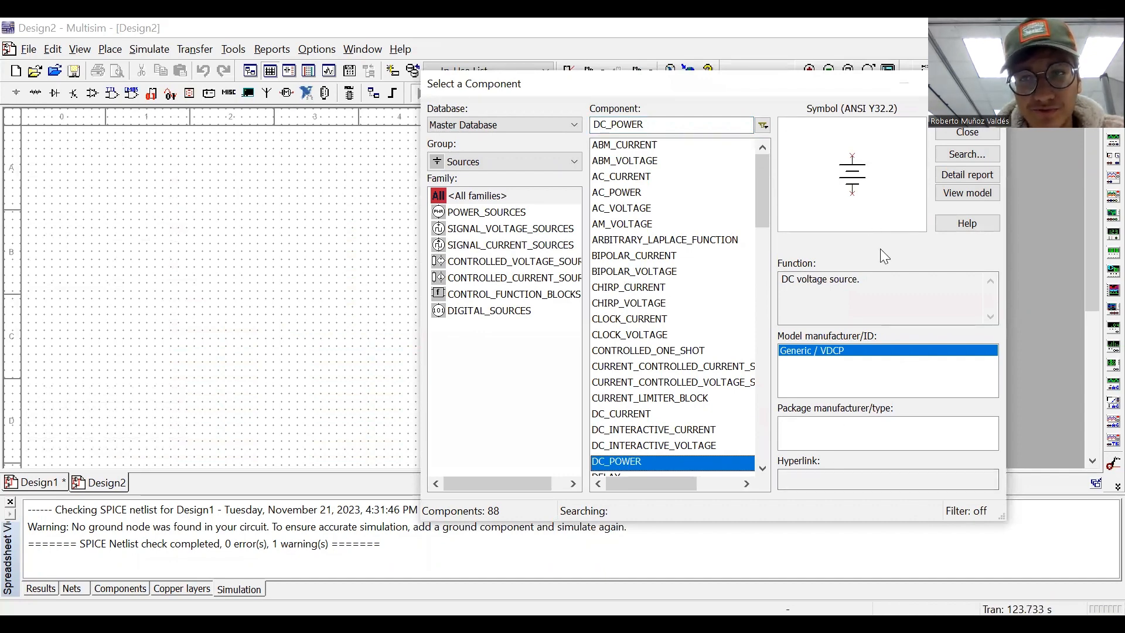
key("Return")
left_click(161, 290)
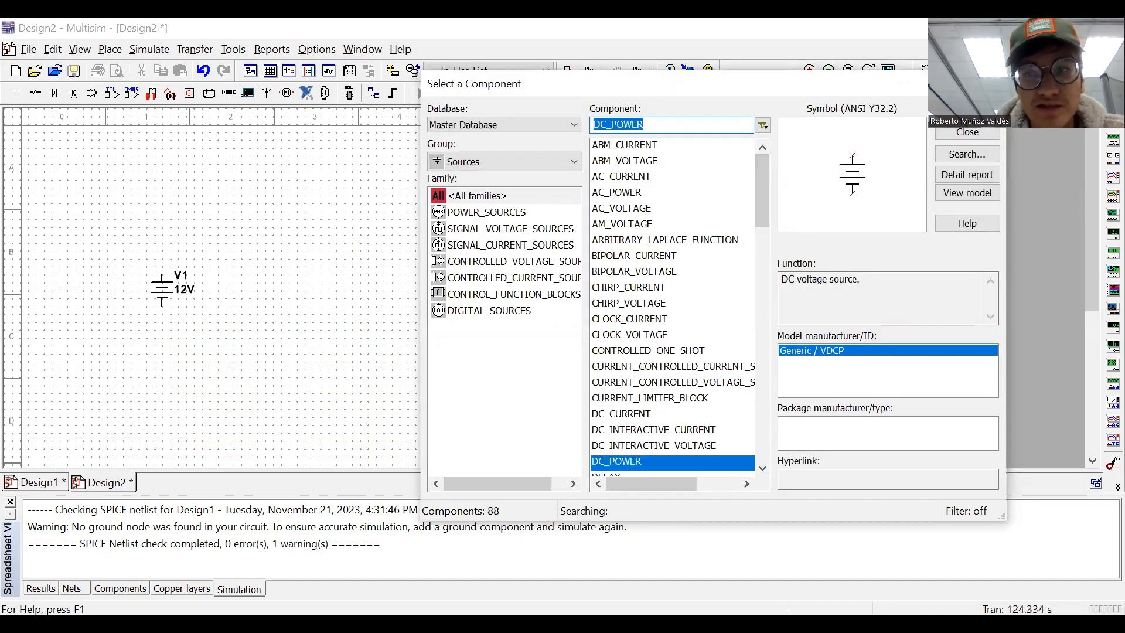
key("Escape")
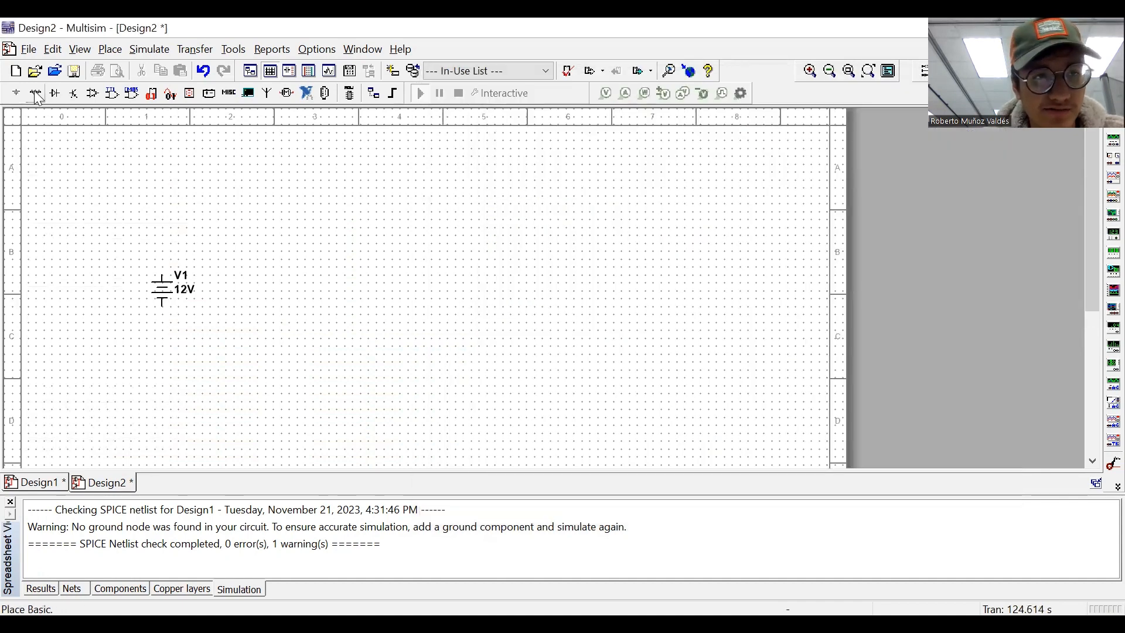
Place two RESISTOR_RATED components from the Basic group, one above the other, to the right of the DC voltage source.
key("ctrl+w")
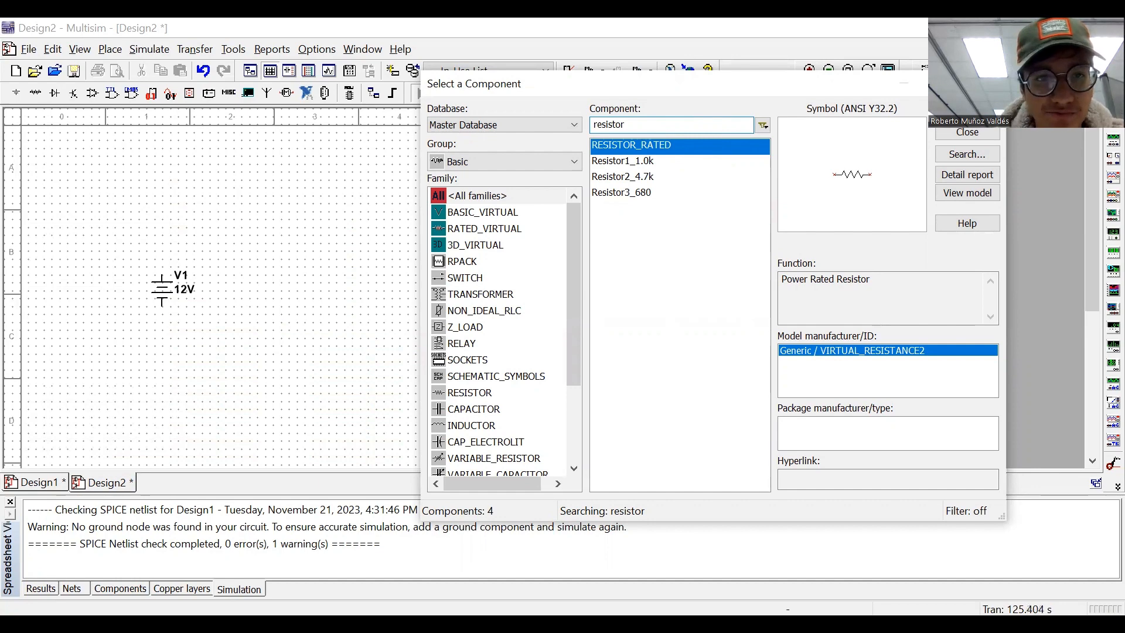
key("Return")
left_click(258, 218)
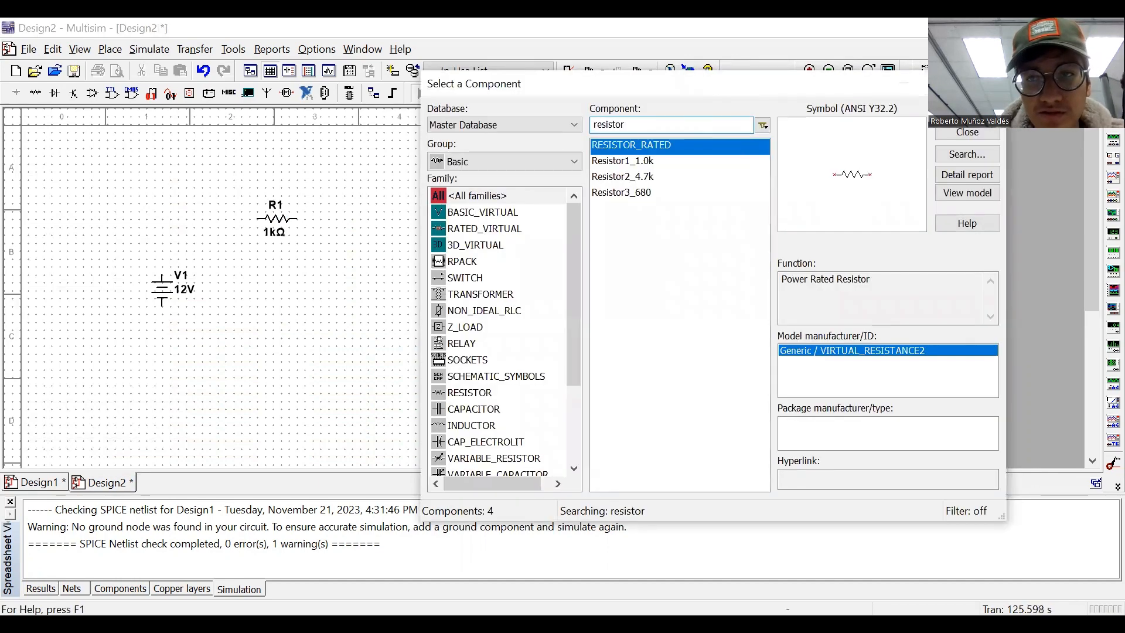
key("Return")
left_click(258, 313)
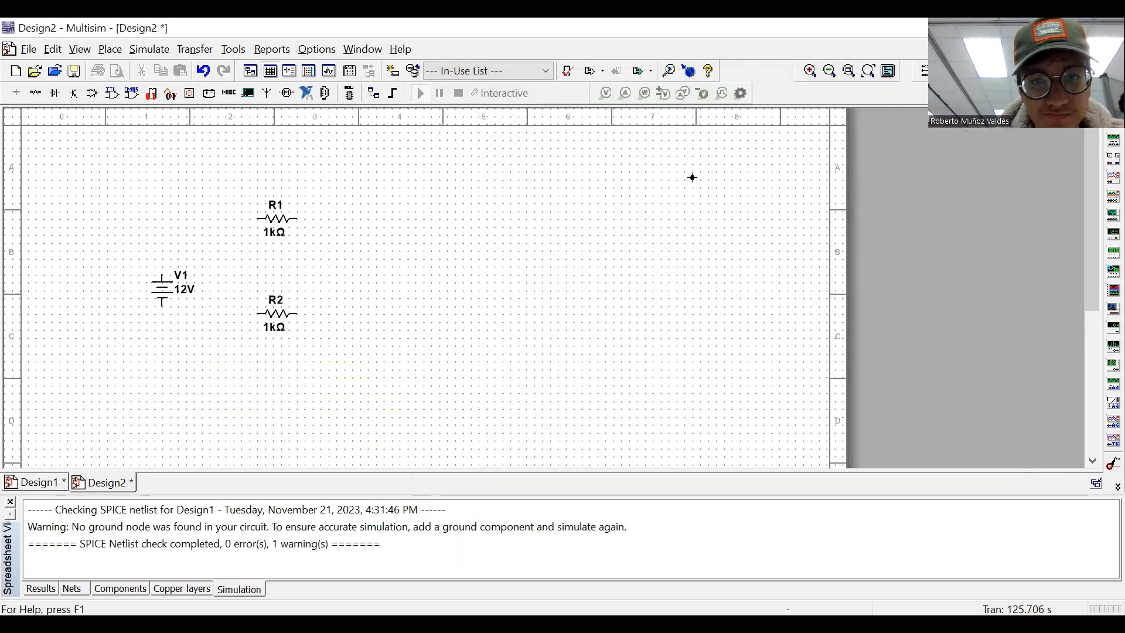
Place four more RESISTOR_RATED components as two further upper-and-lower pairs extending the two rows to the right.
key("Return")
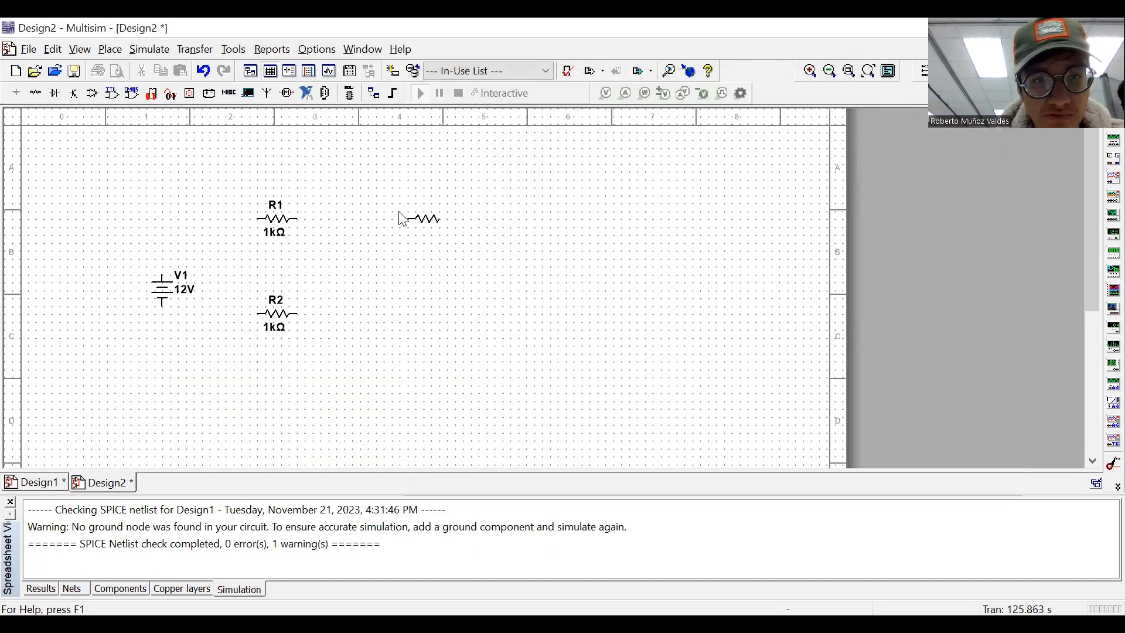
left_click(410, 214)
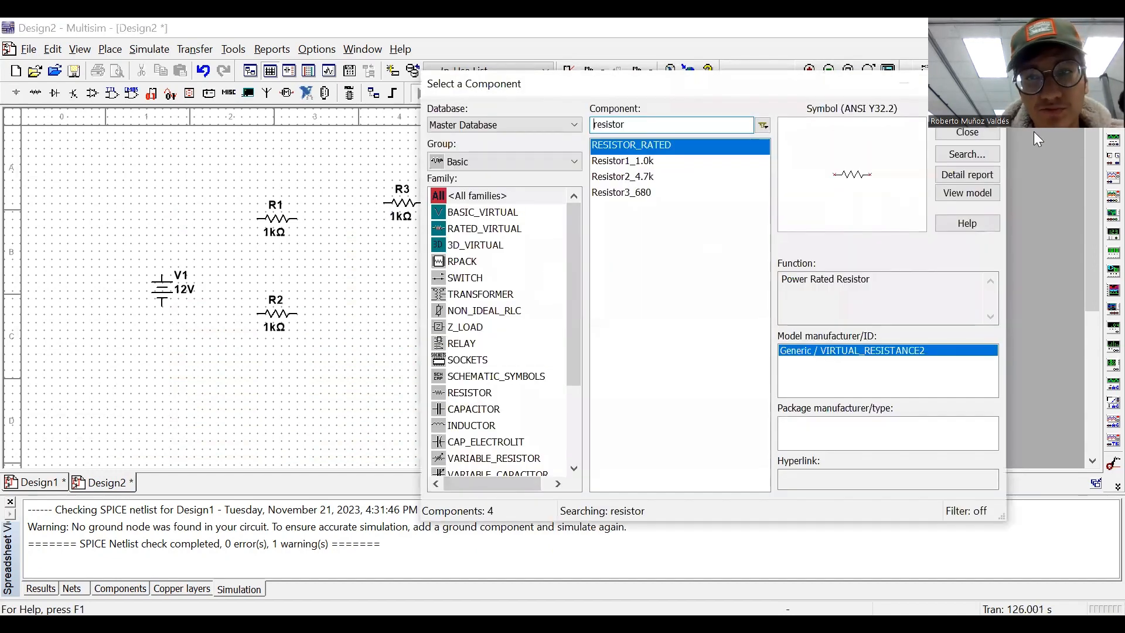
key("Return")
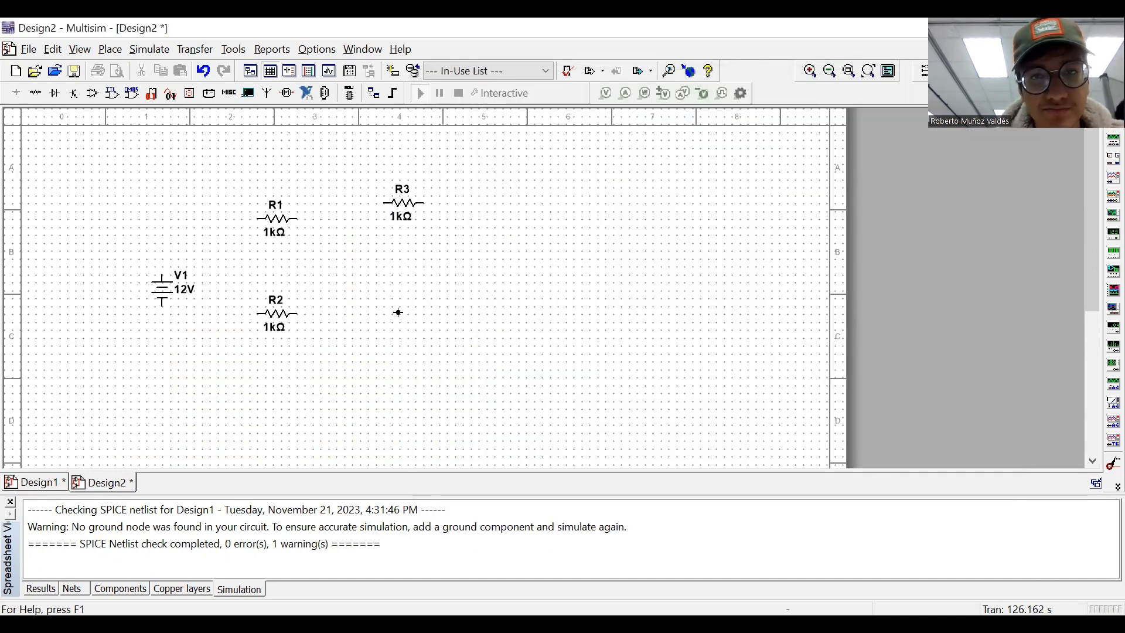
left_click(413, 314)
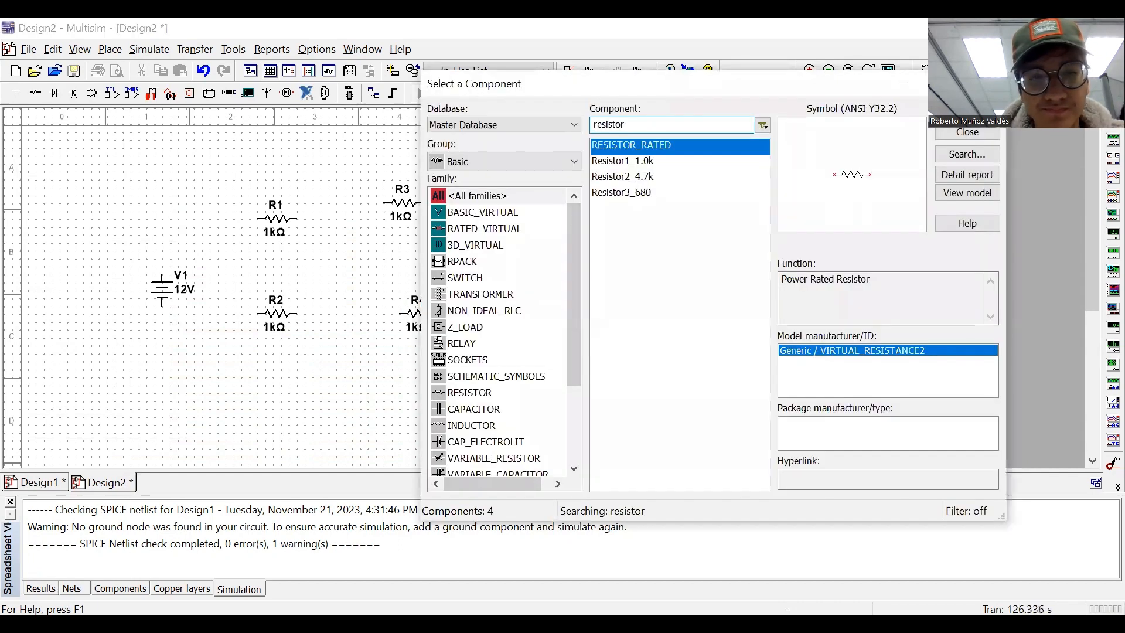
key("Return")
left_click(586, 210)
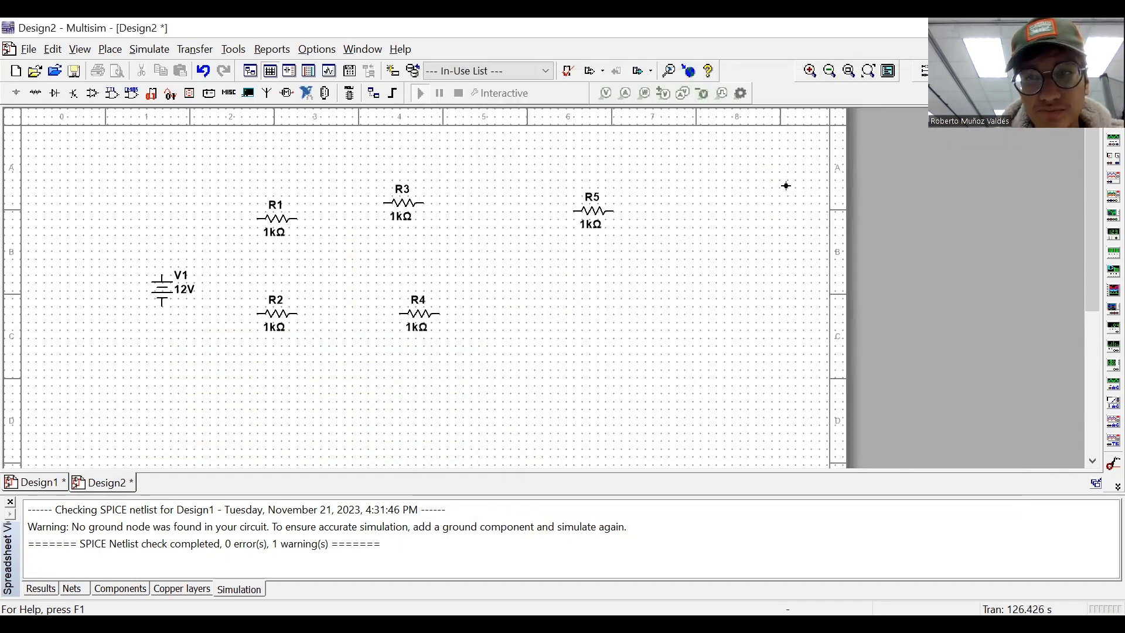
key("Return")
left_click(583, 320)
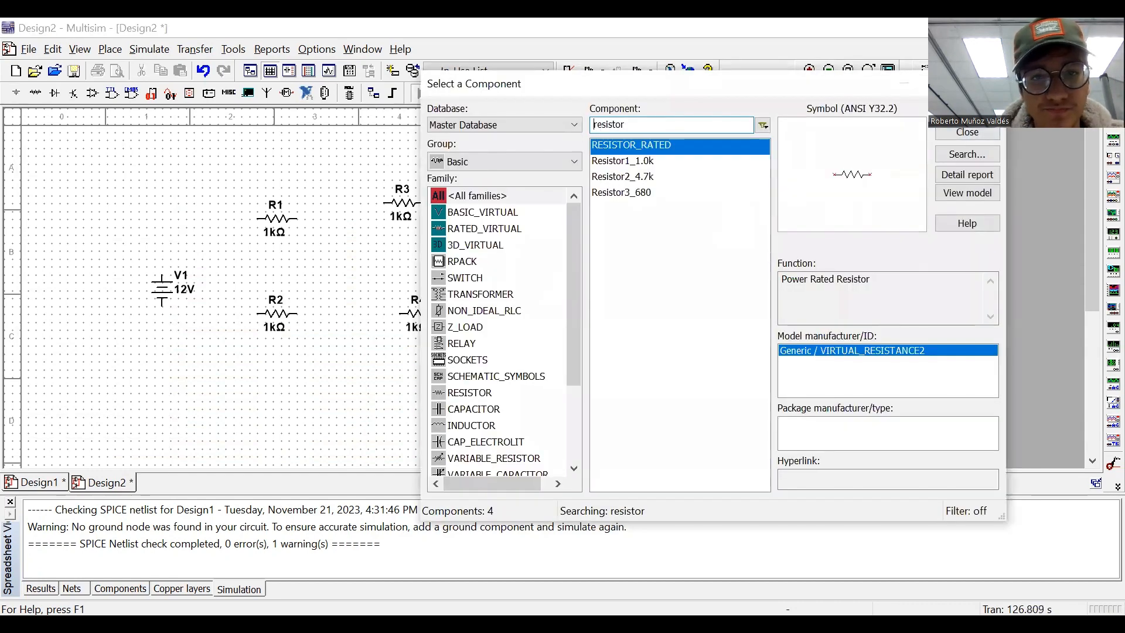
key("Escape")
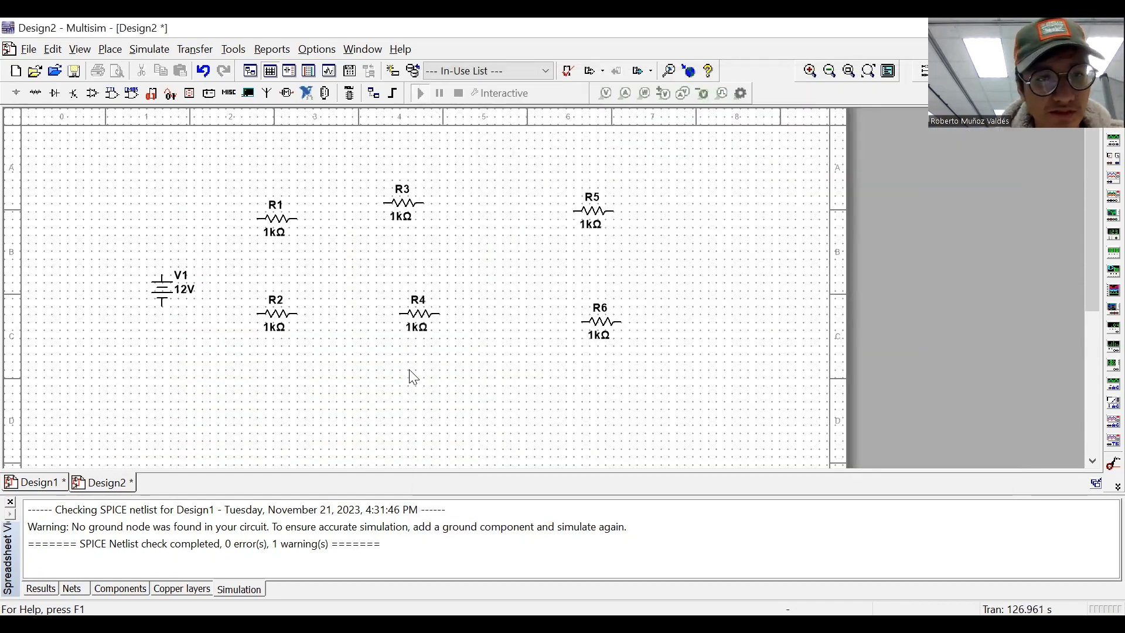
Place a DC_CURRENT source from the Sources group between the middle and right resistor pairs.
left_click(12, 95)
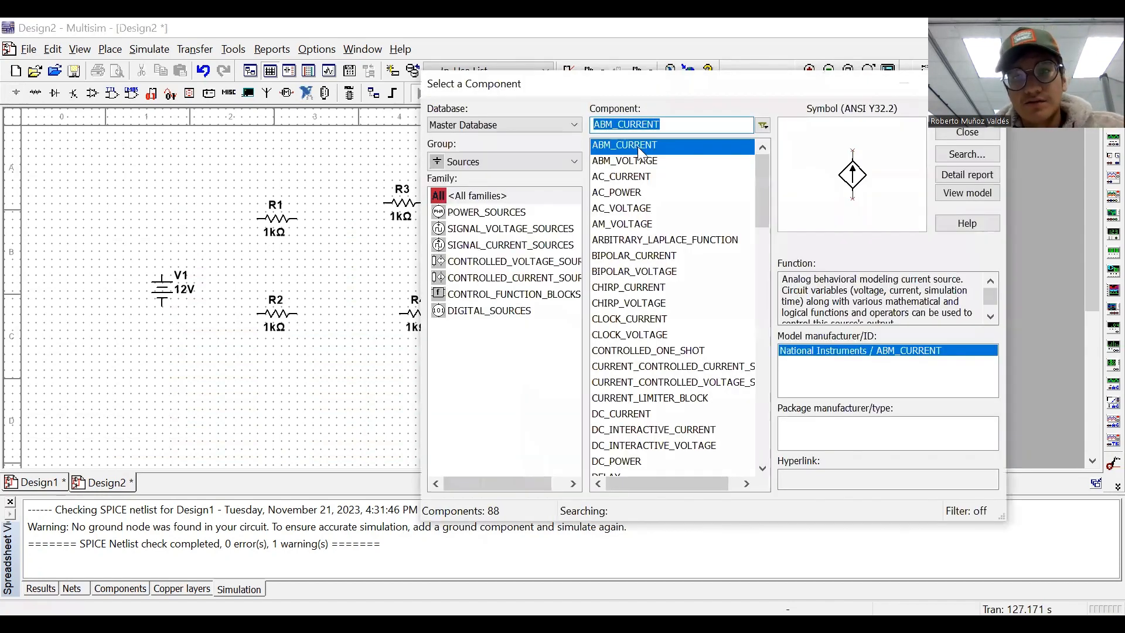
left_click(643, 404)
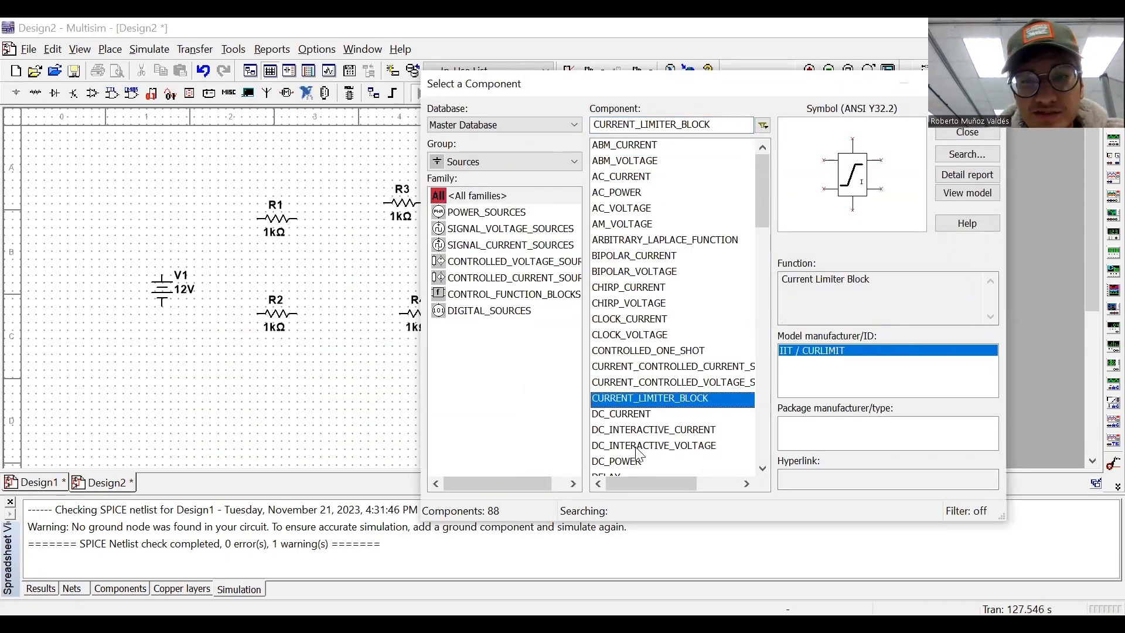
left_click(622, 418)
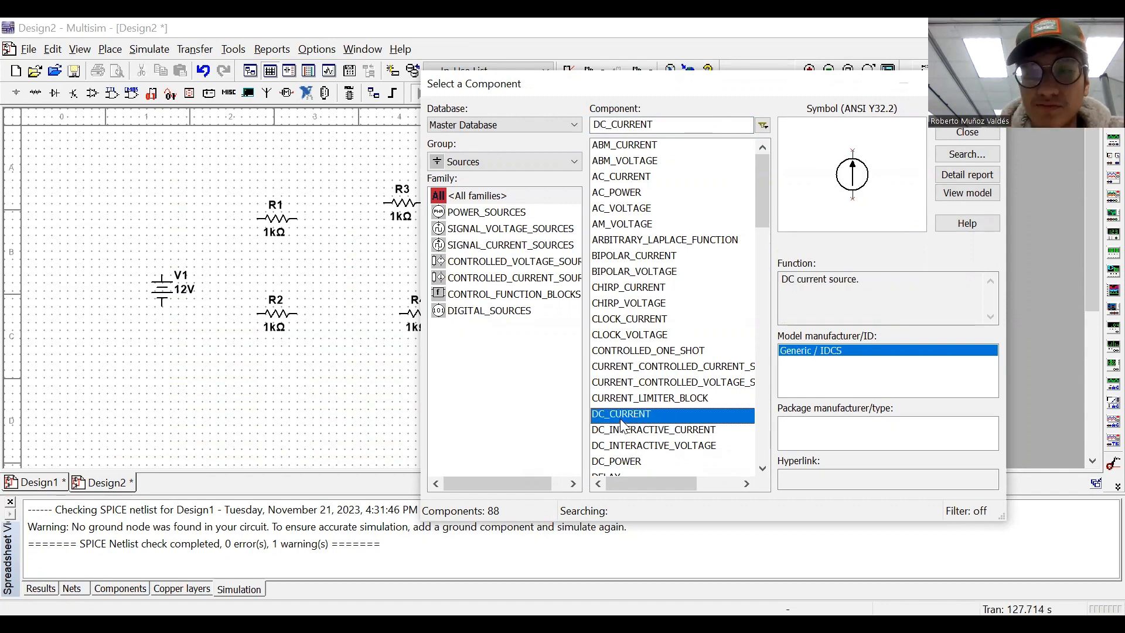
left_click(965, 121)
left_click(492, 279)
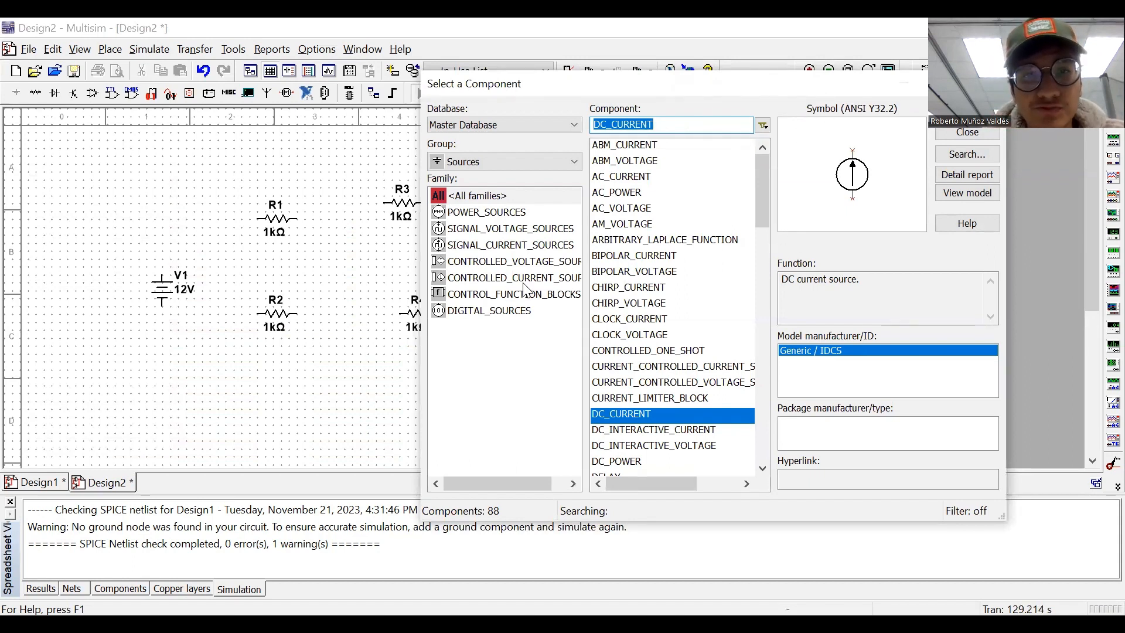
Place a VOLTAGE_CONTROLLED_VOLTAGE_SOURCE from the CONTROLLED_VOLTAGE_SOURCES family to the right of the rightmost resistor pair.
left_click(514, 267)
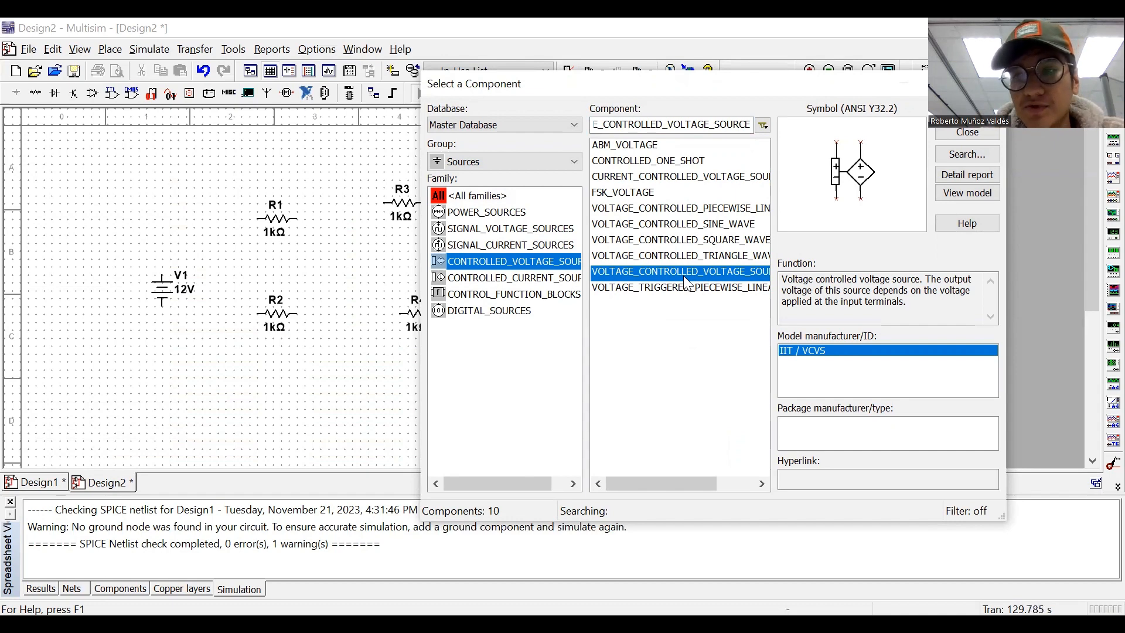
left_click(967, 112)
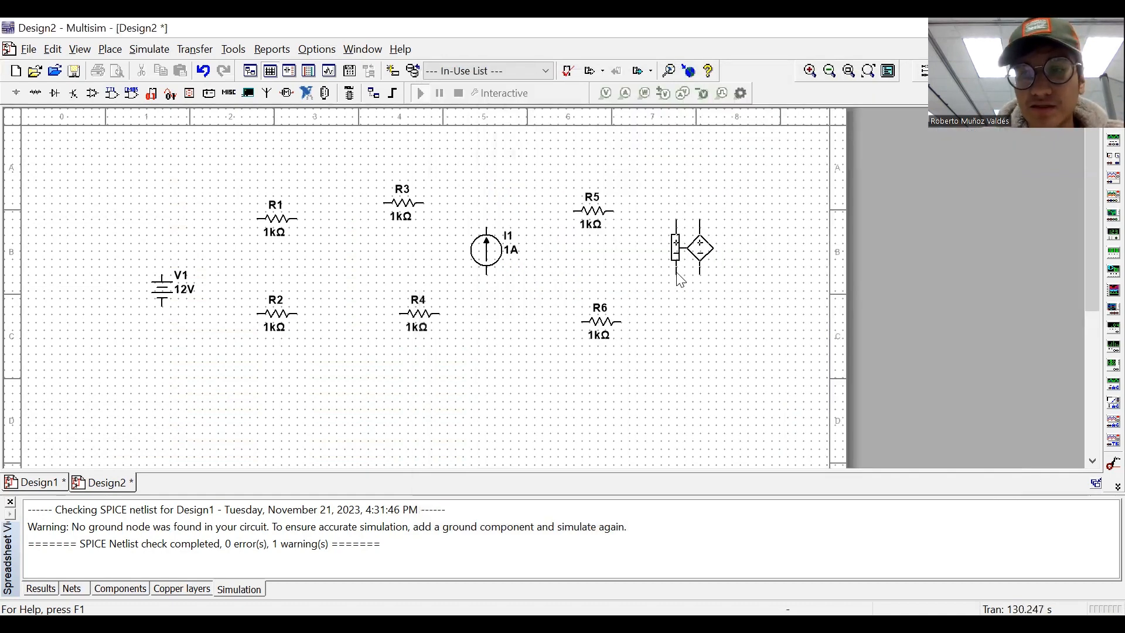
left_click(678, 272)
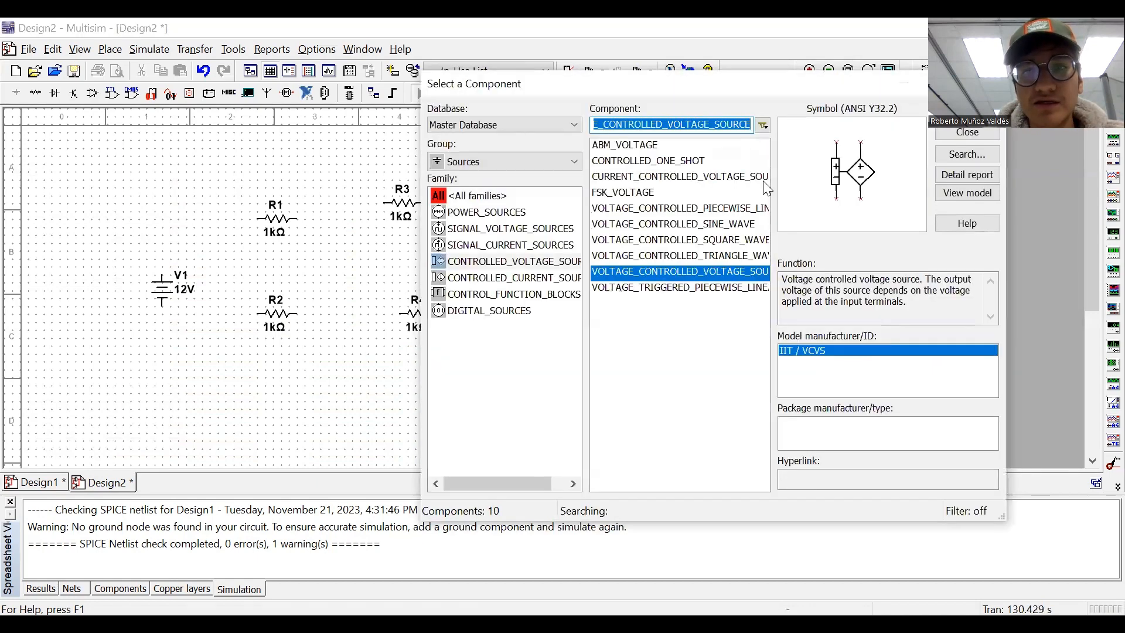
Place a VOLTAGE_CONTROLLED_CURRENT_SOURCE from the controlled current sources family between the left and middle resistor pairs.
left_click(510, 281)
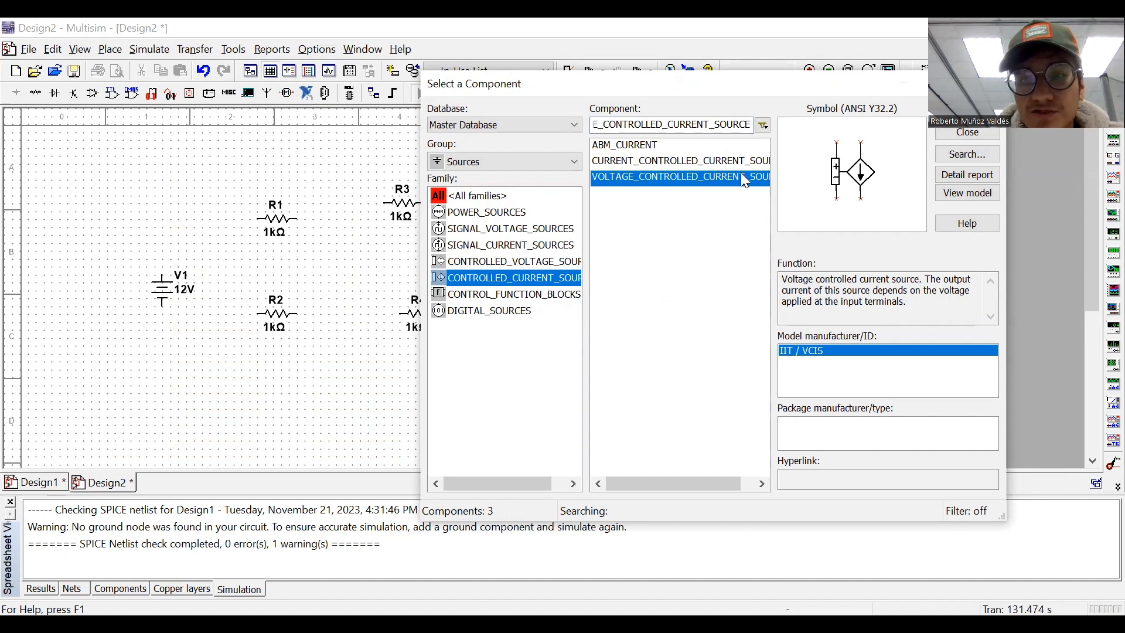
left_click(966, 112)
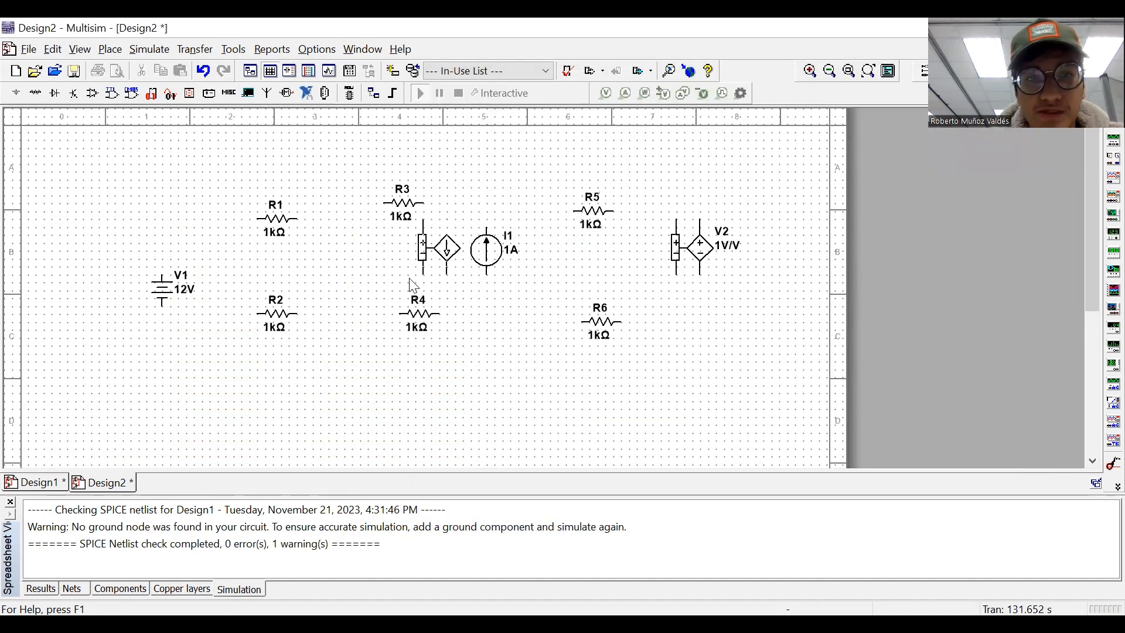
left_click(349, 293)
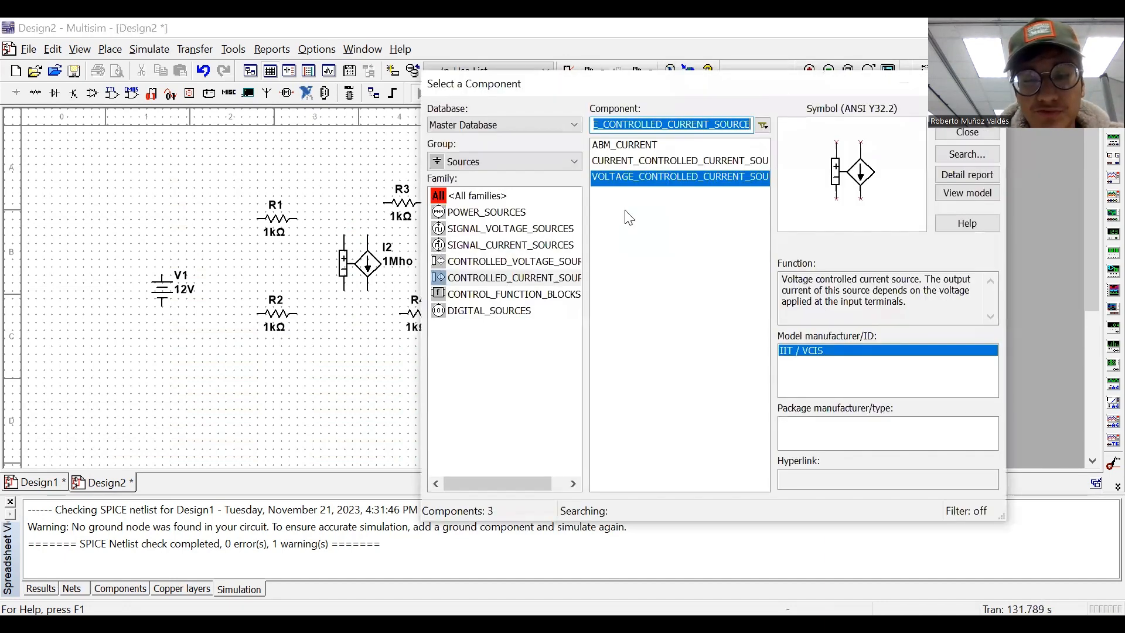
key("Escape")
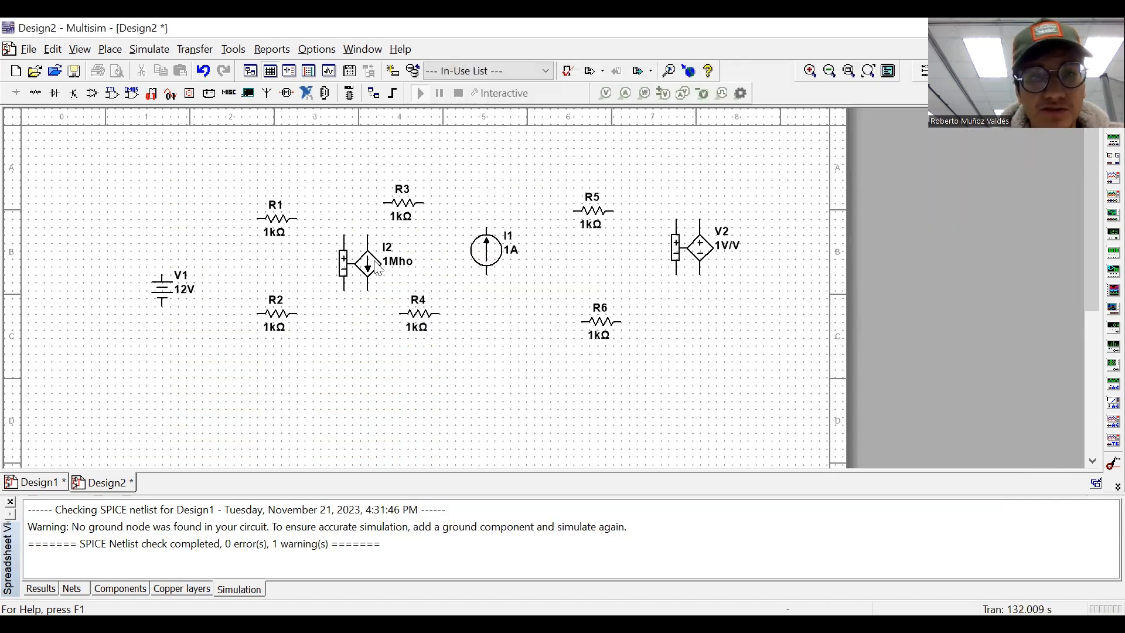
Rotate the voltage-controlled current source I2 by 90° clockwise twice so that its arrow points up.
right_click(359, 268)
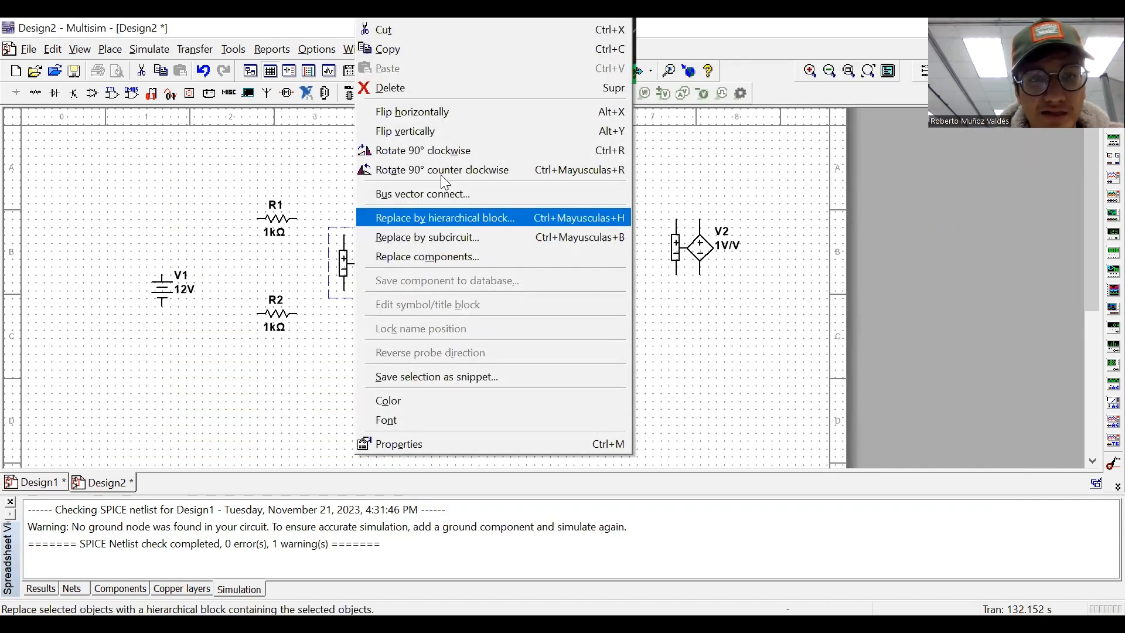
left_click(462, 154)
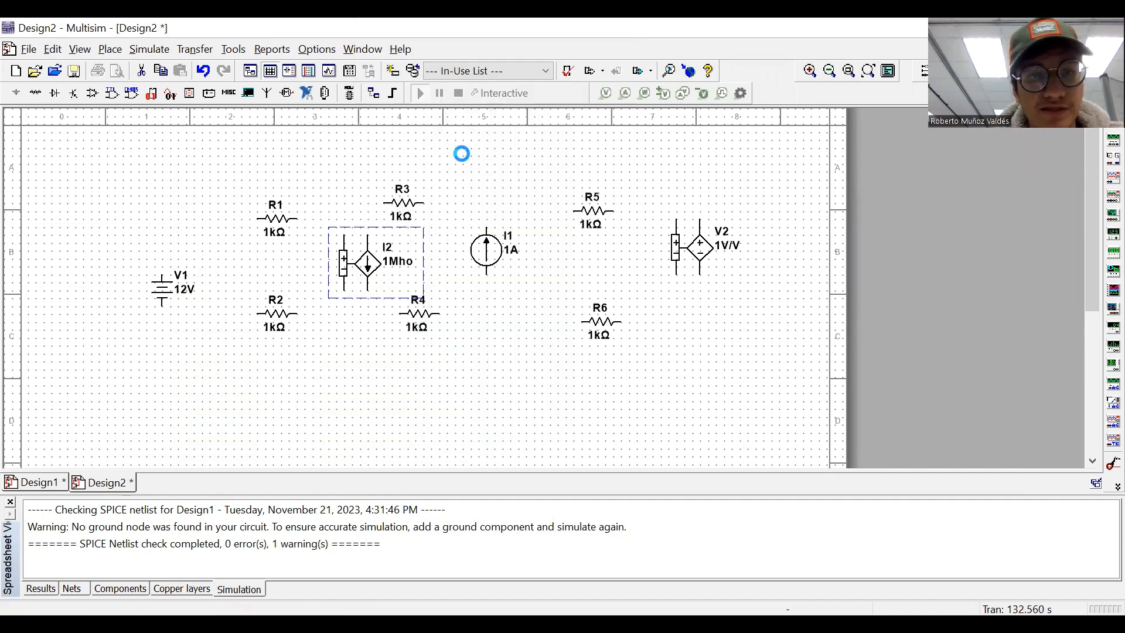
right_click(333, 271)
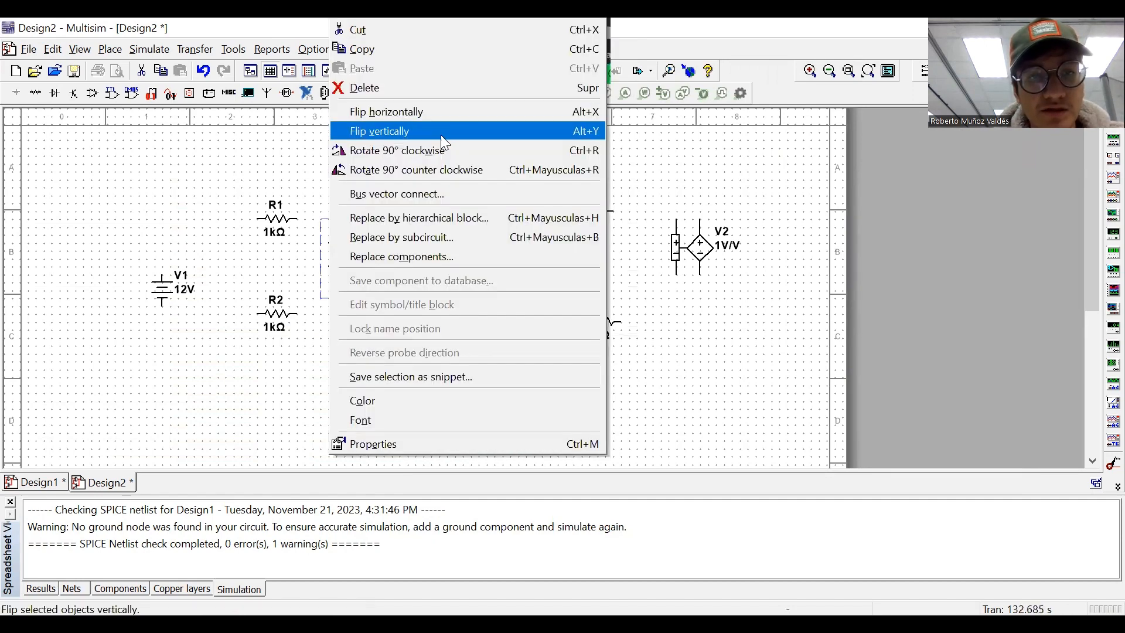
left_click(438, 146)
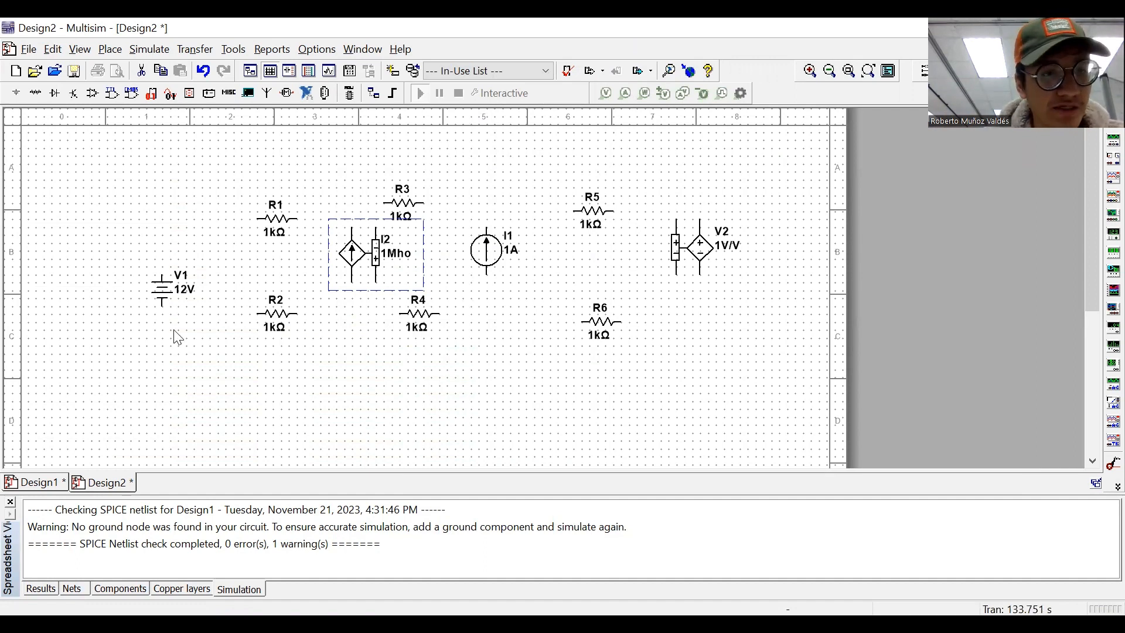
Move the DC voltage source V1 slightly up and to the left, between the heights of R1 and R2.
left_click(173, 291)
left_click_drag(173, 291, 166, 268)
left_click(156, 295)
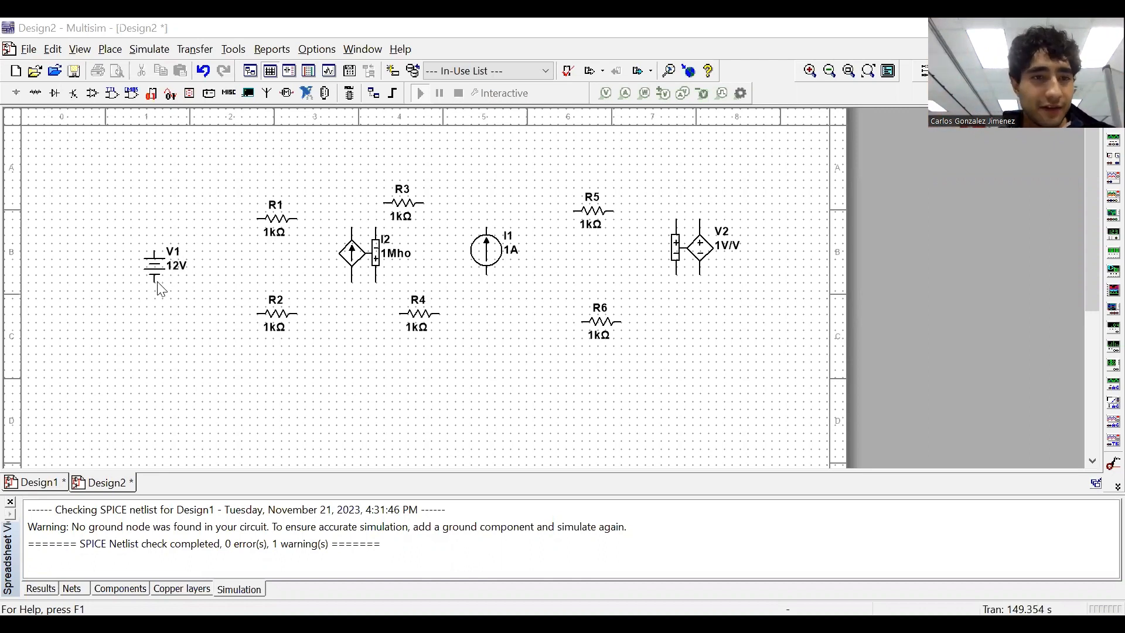
Wire V1's negative terminal through R2, R4 and R6 in series to the negative output terminal of V2.
left_click(154, 281)
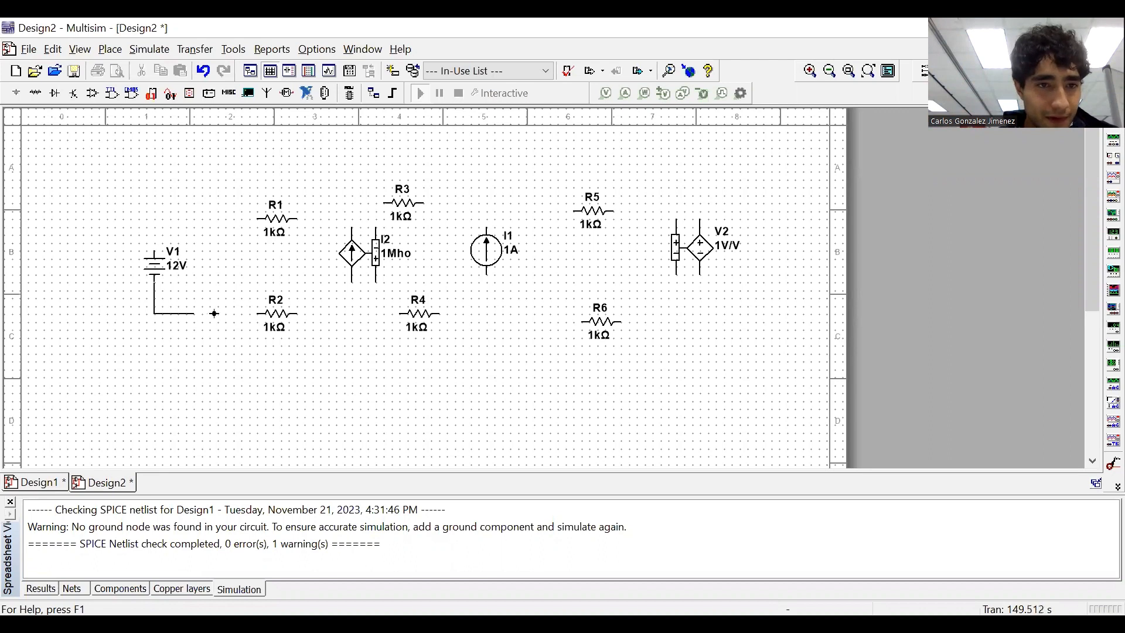
left_click(257, 314)
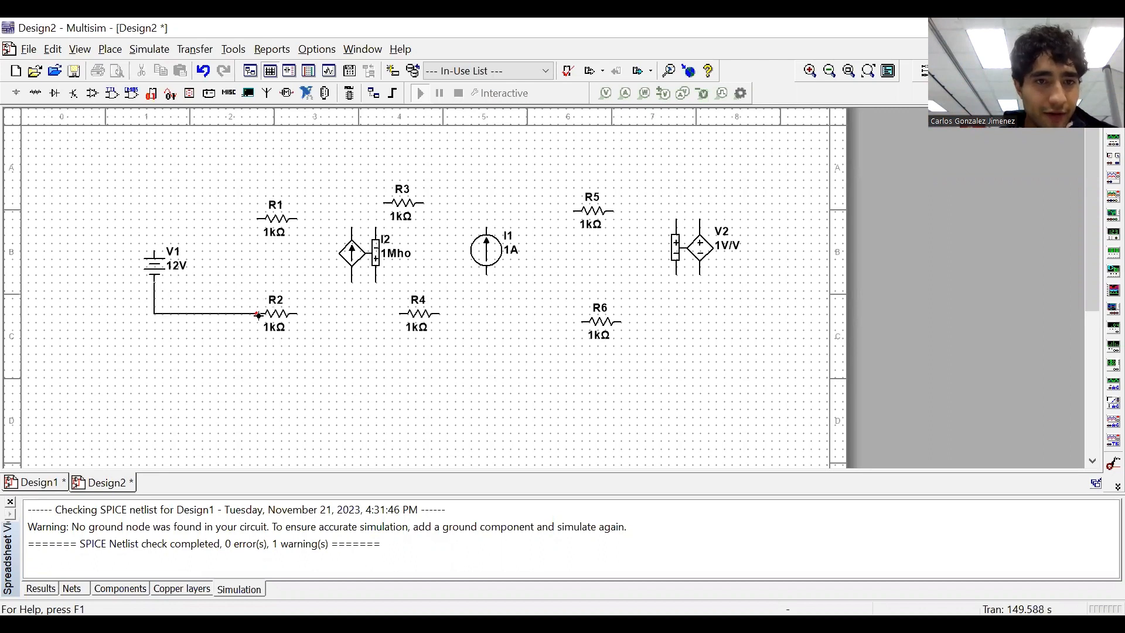
left_click(299, 312)
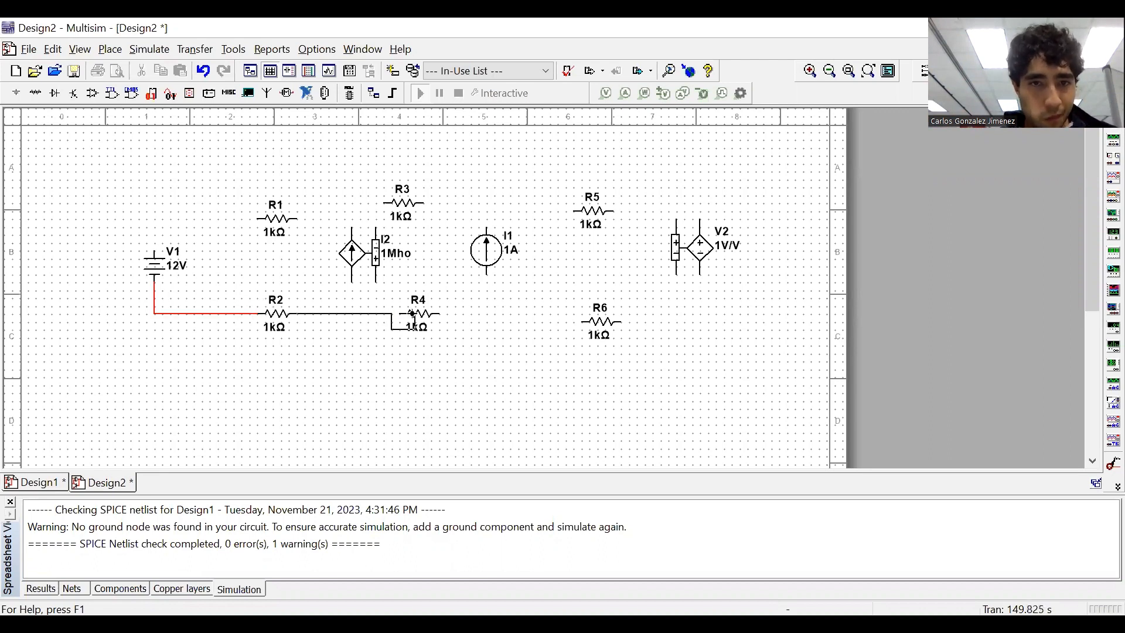
left_click(400, 314)
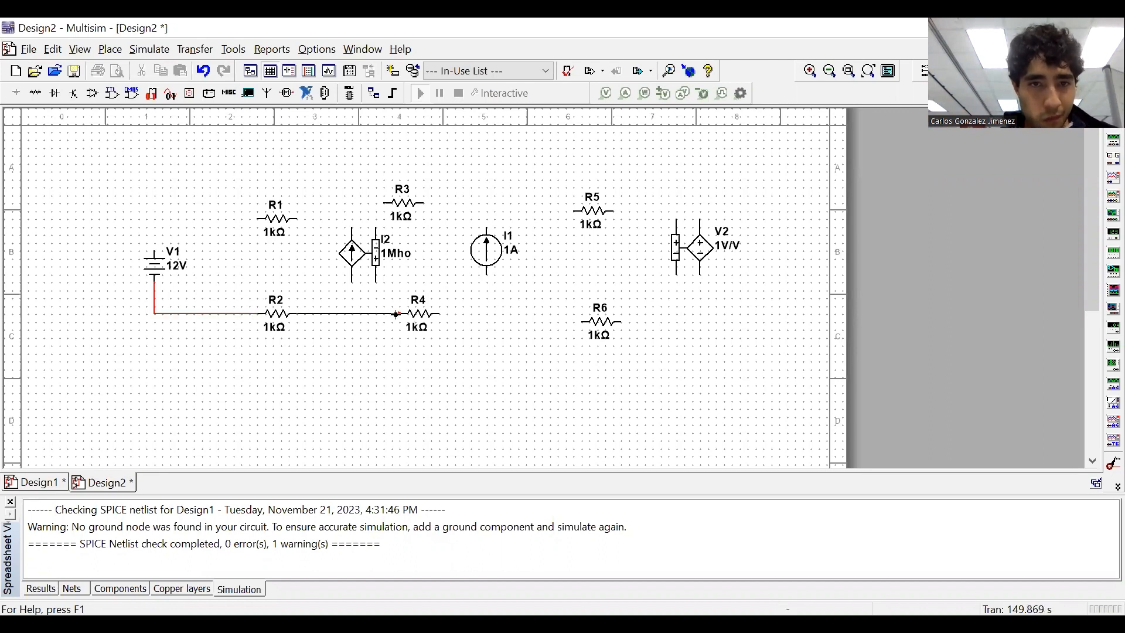
left_click(440, 312)
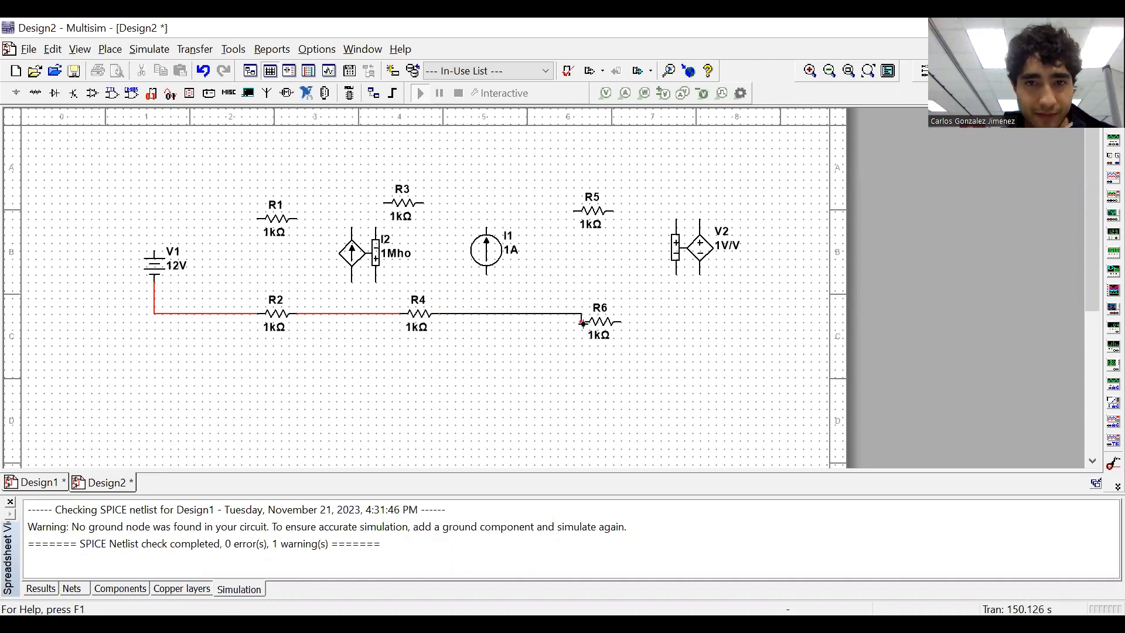
left_click(583, 319)
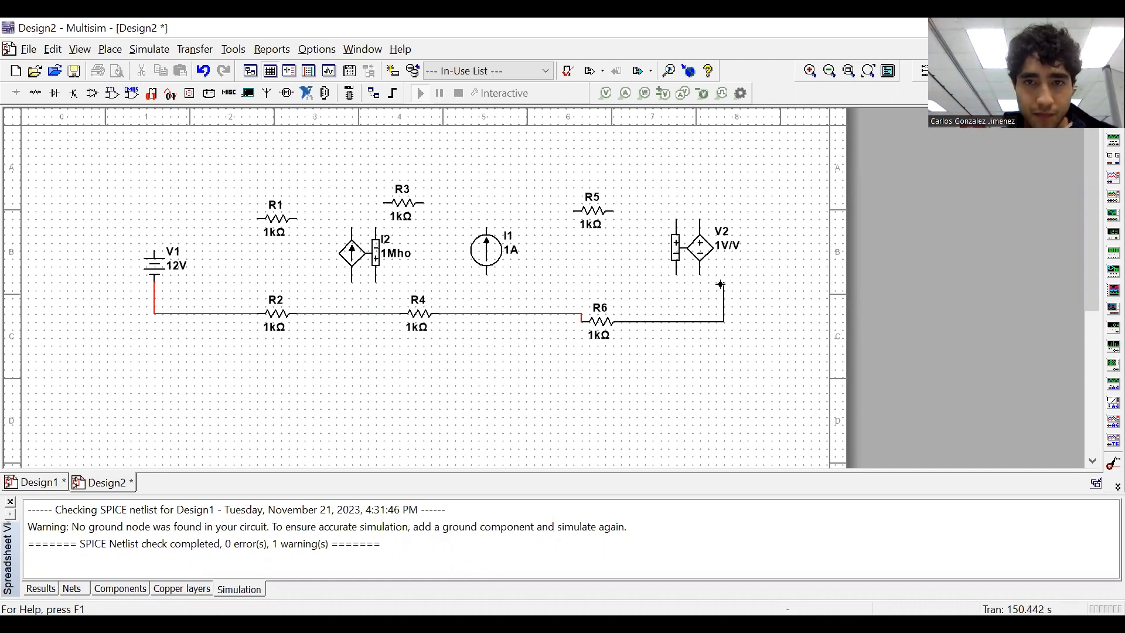
left_click(699, 274)
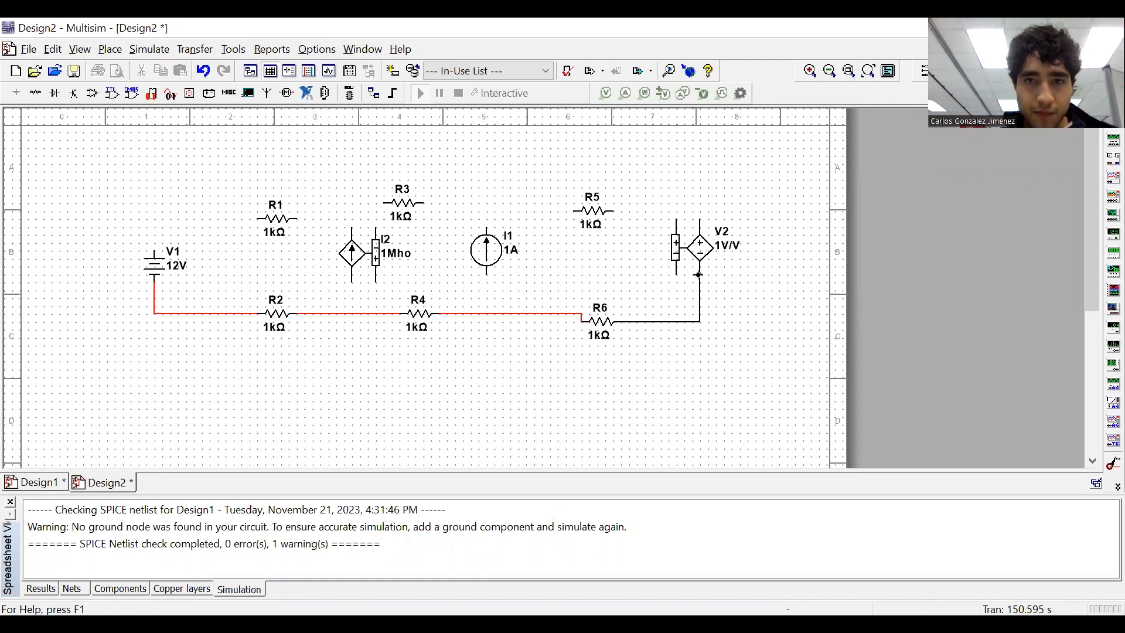
left_click(698, 274)
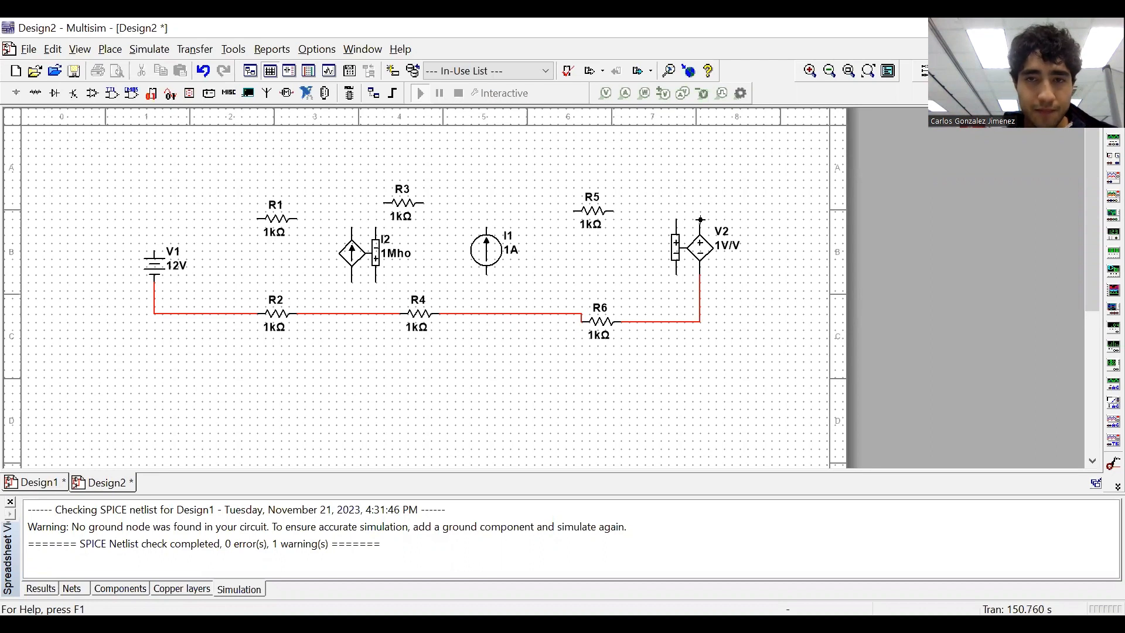
Wire V2's positive output terminal through R5, R3 and R1 in series back to V1's positive terminal.
left_click(700, 219)
left_click(616, 211)
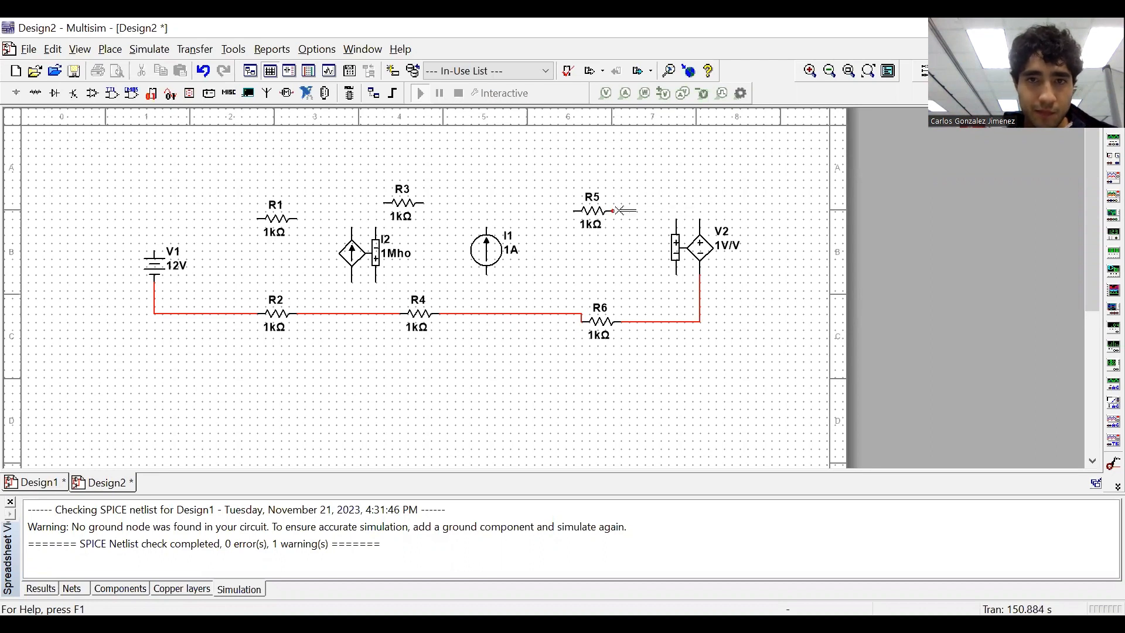
left_click(572, 210)
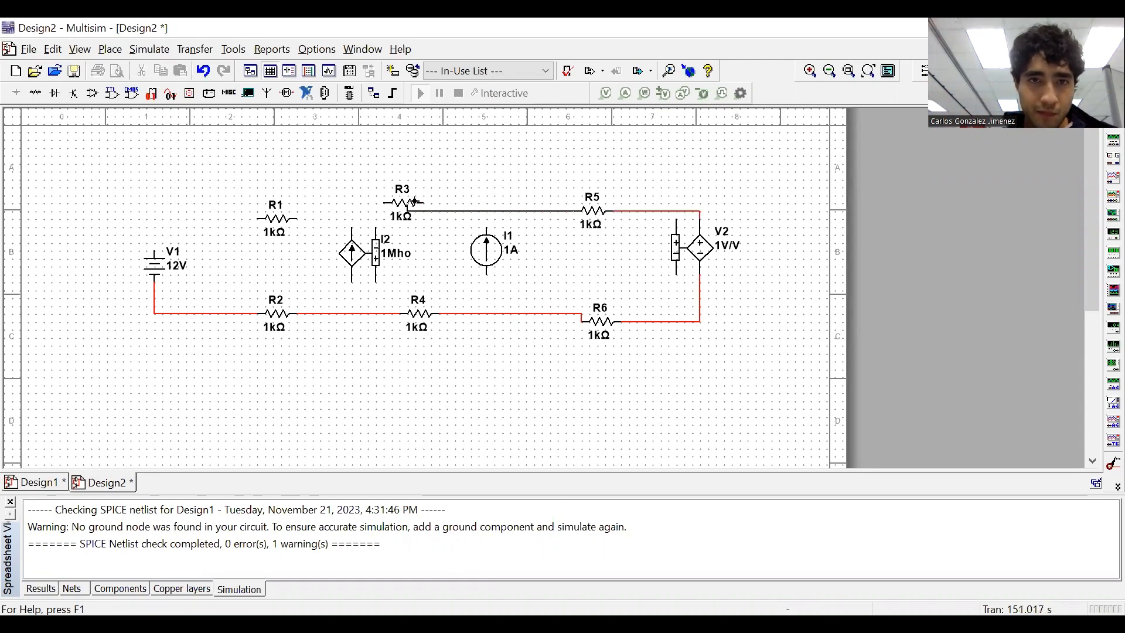
left_click(424, 204)
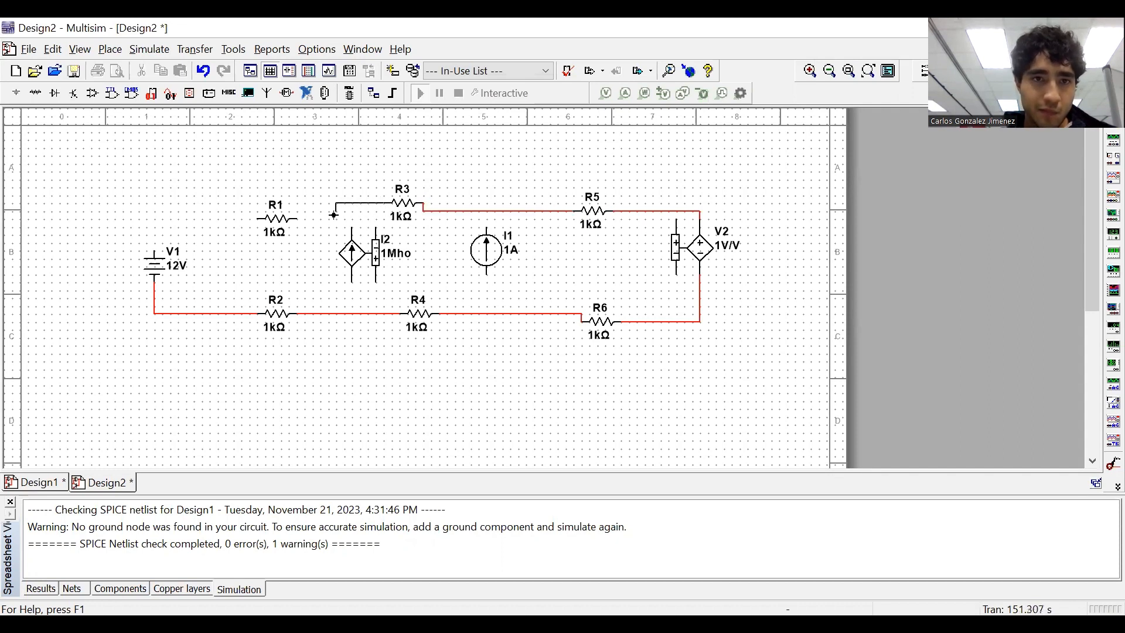
left_click(297, 218)
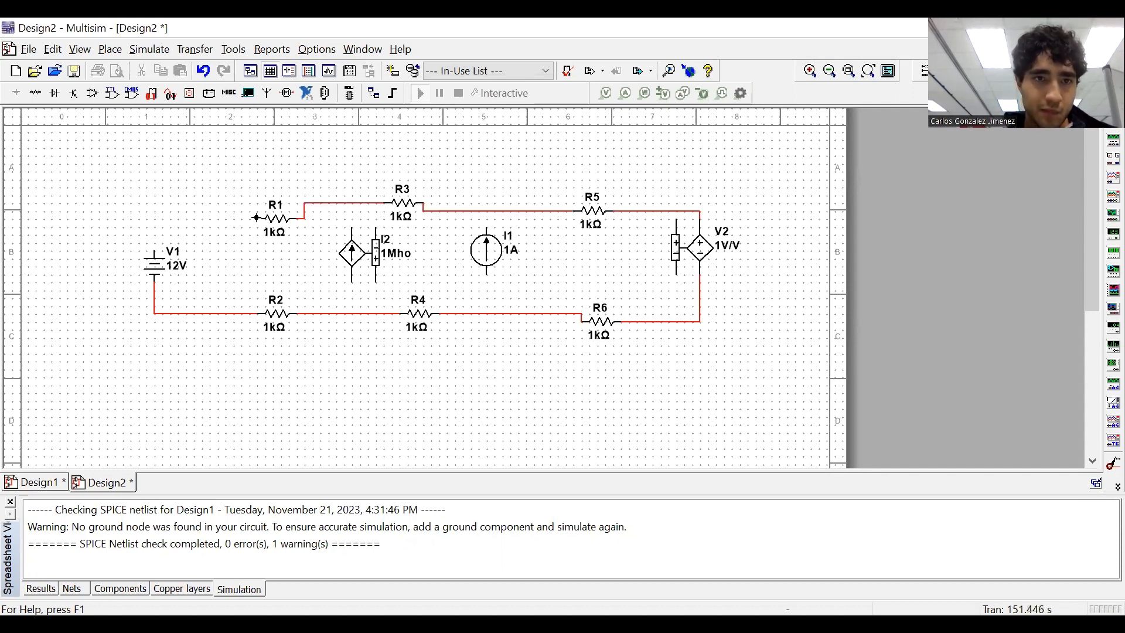
left_click(258, 219)
left_click(154, 252)
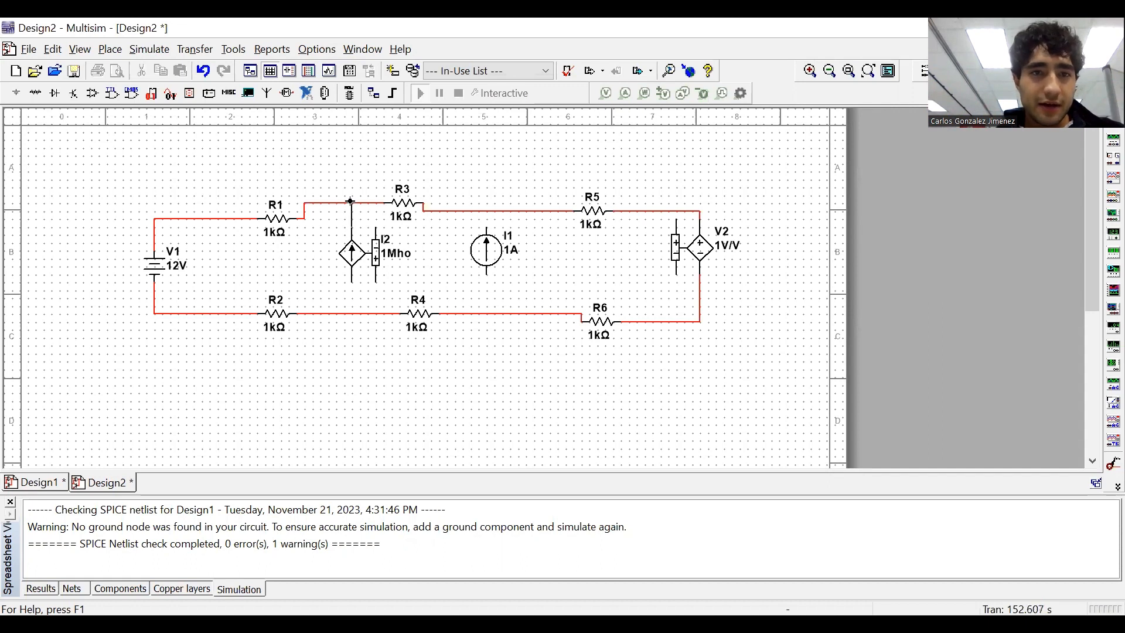
Connect the output terminals of current sources I2 and I1 to the upper and lower wires, on either side of R3 and R4.
left_click(351, 202)
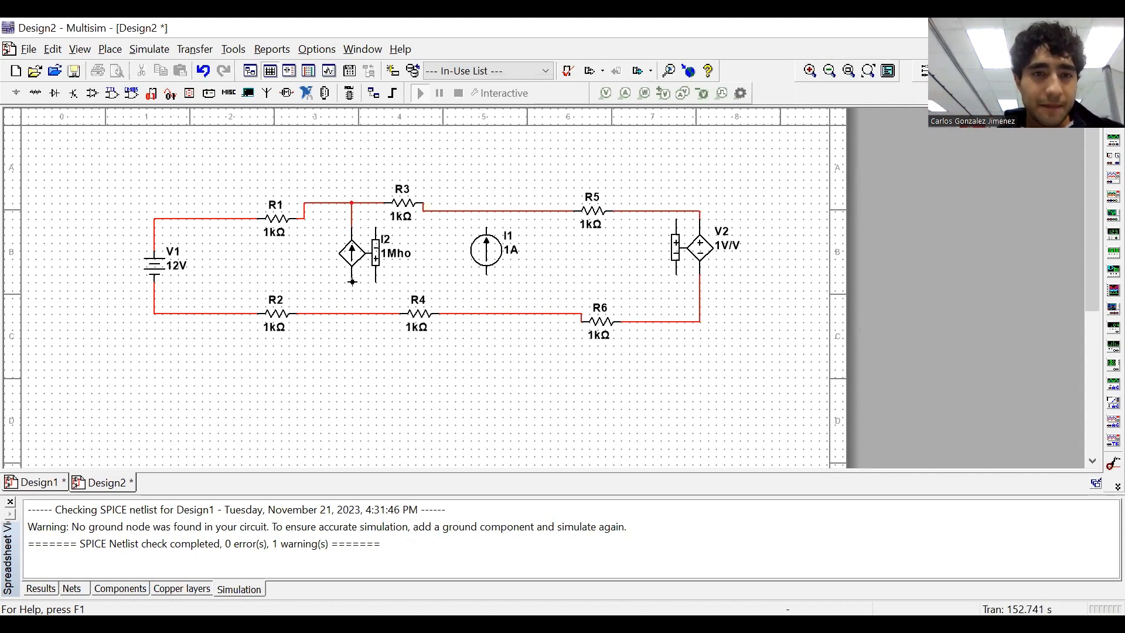
left_click(350, 314)
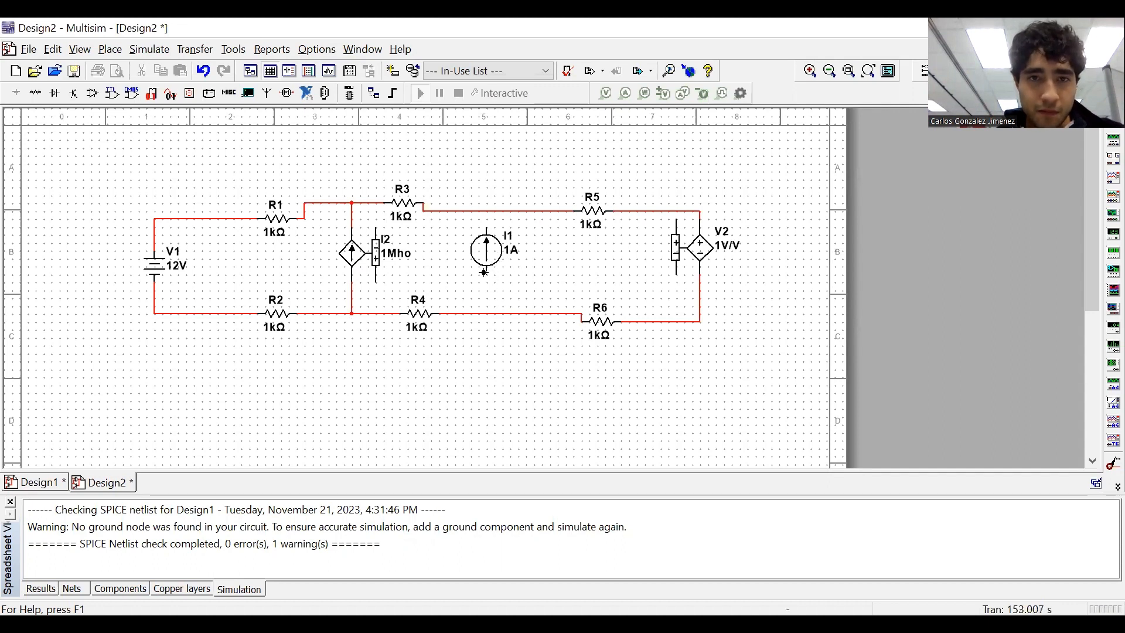
left_click(486, 272)
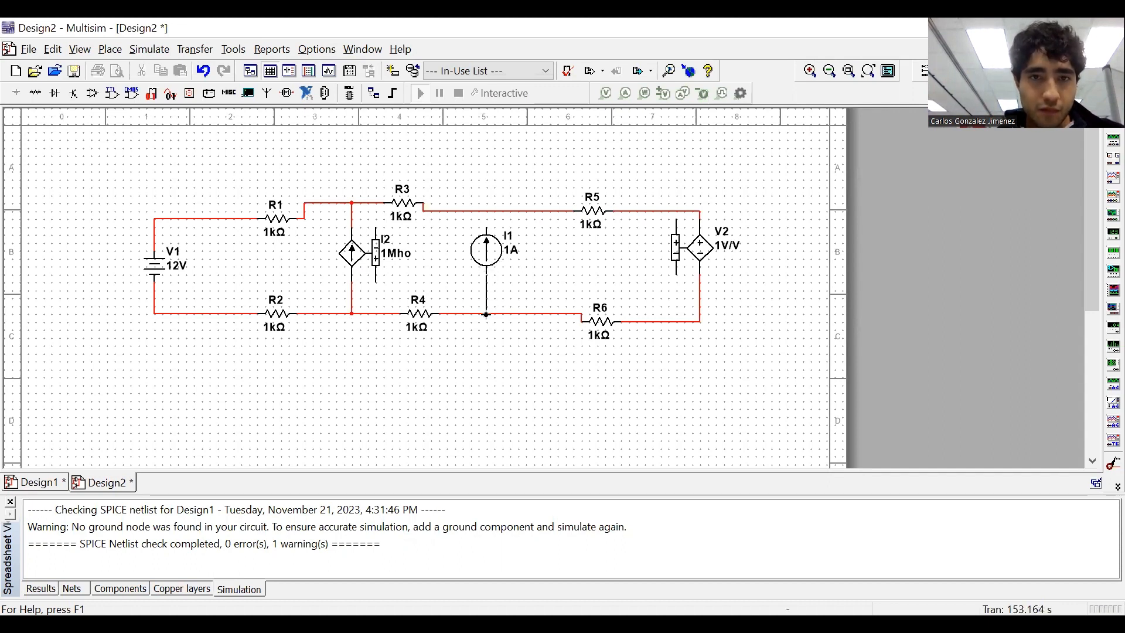
left_click(486, 314)
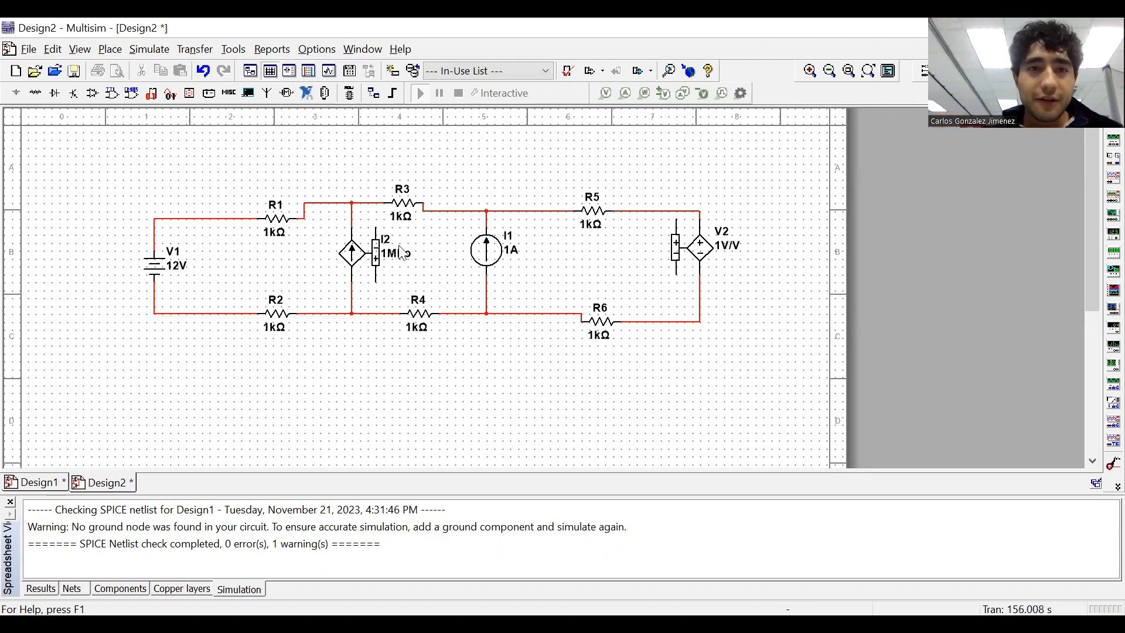
Wire I2's control terminals across R5, with the positive terminal to R5's left node and the negative to its right node.
left_click(375, 279)
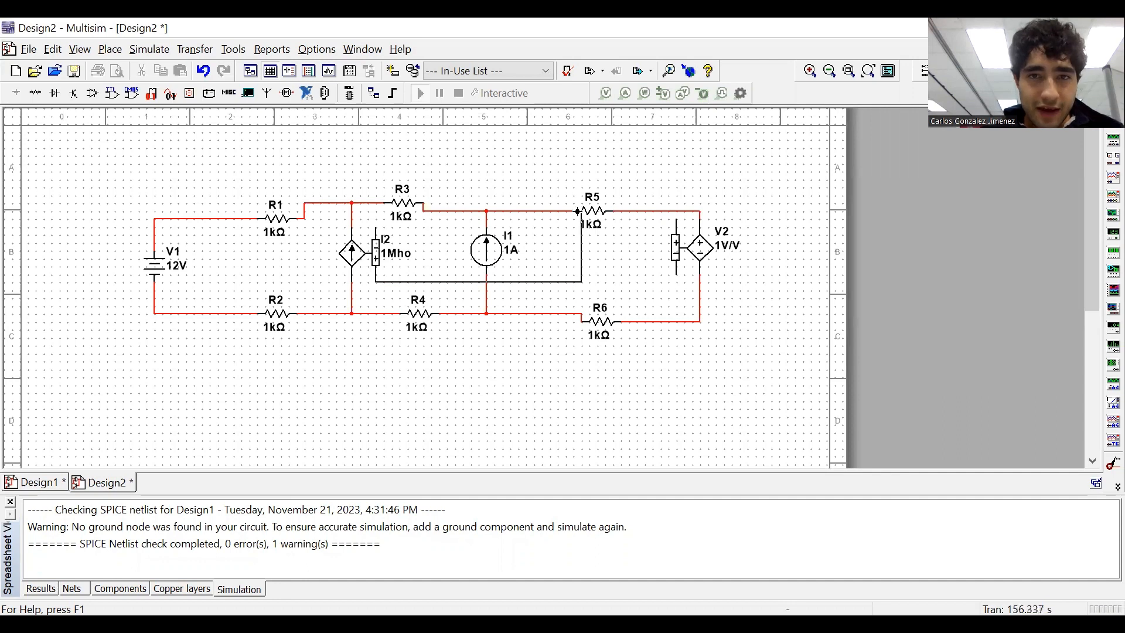
left_click(565, 211)
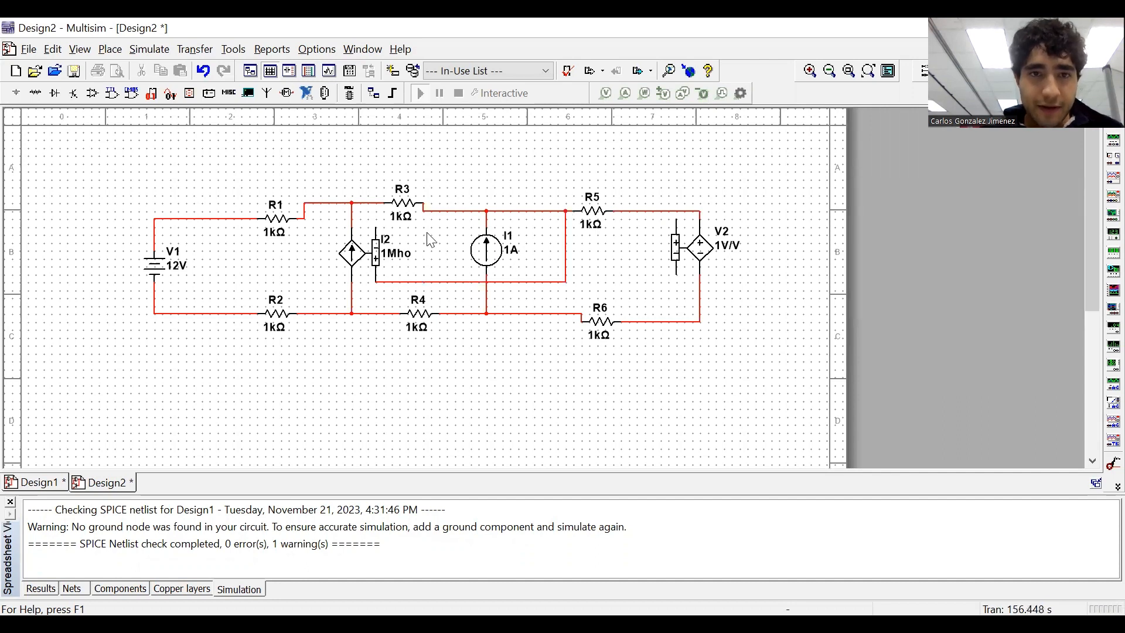
left_click(374, 228)
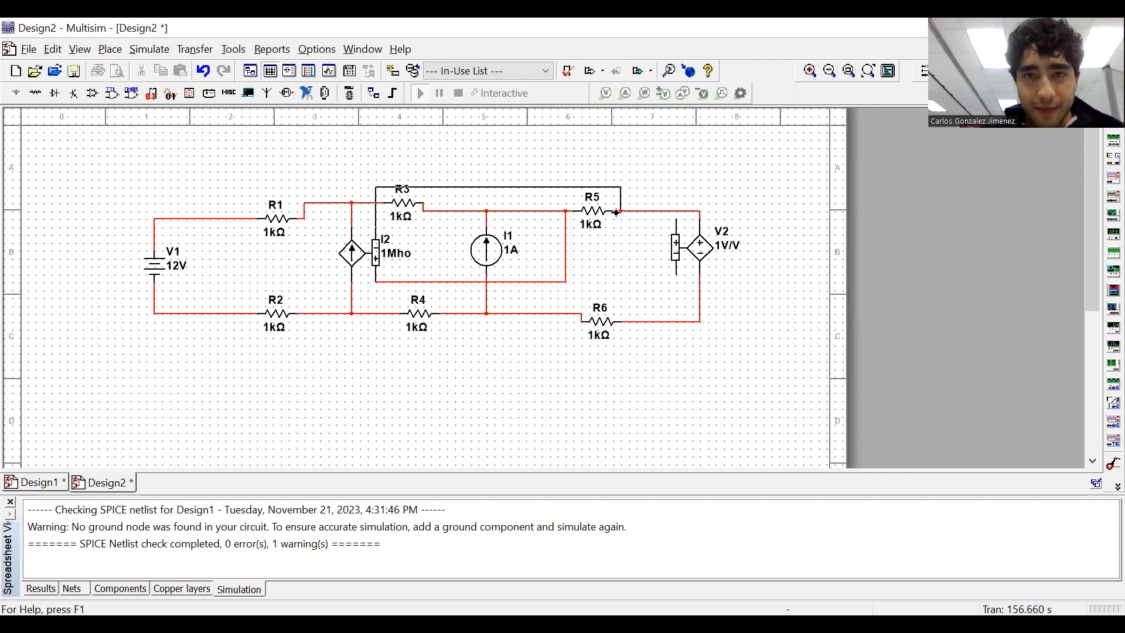
left_click(621, 212)
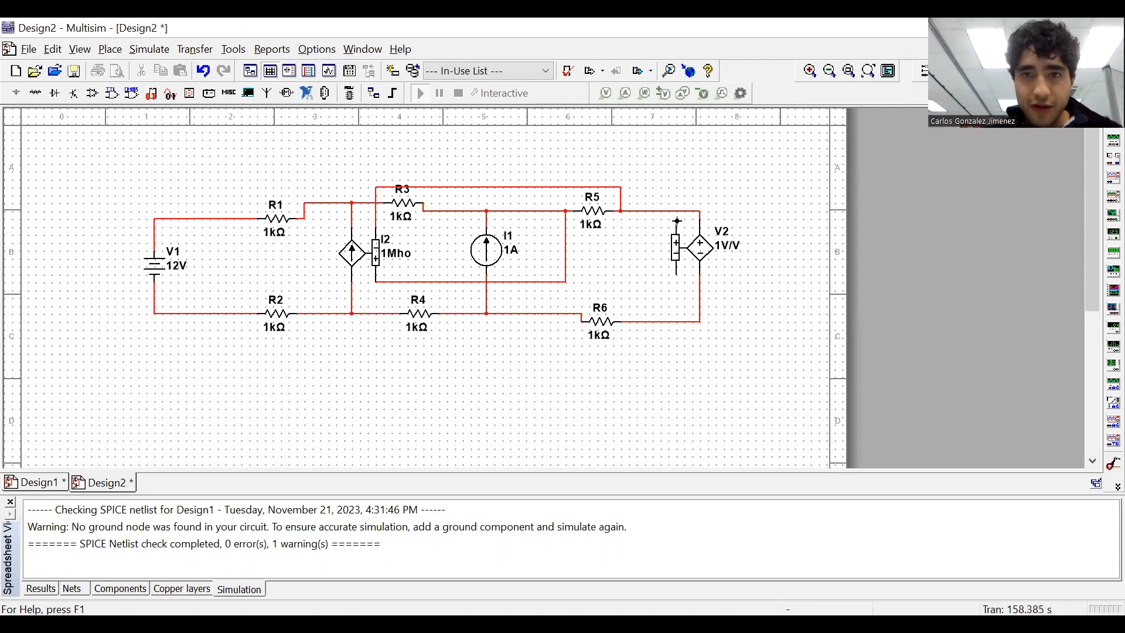
Wire V2's control terminals across R4, with the positive terminal to R4's left node and the negative to its right node.
left_click(677, 221)
left_click(383, 315)
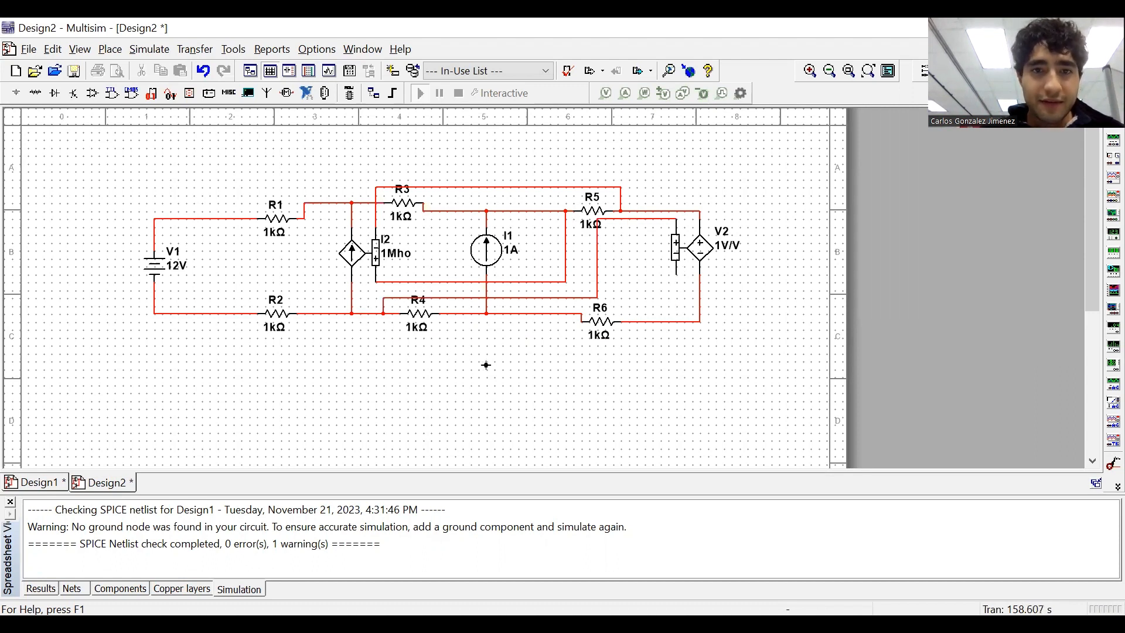
left_click(677, 273)
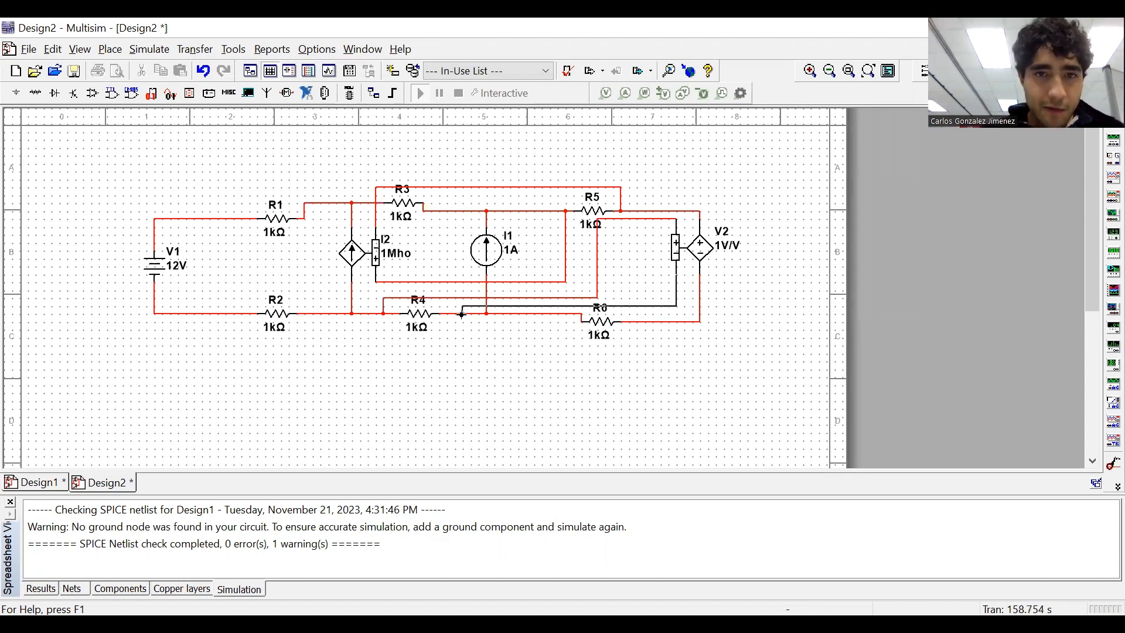
left_click(461, 314)
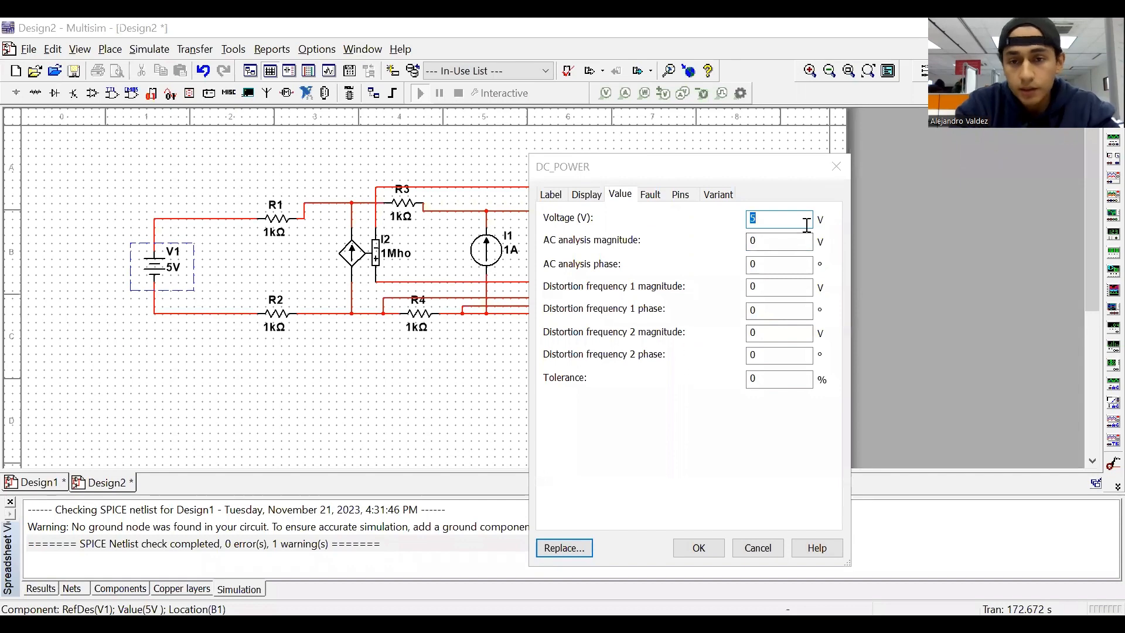
Set the voltage of source V1 to 193 V and the resistance of R2 to 6 Ω.
type("193")
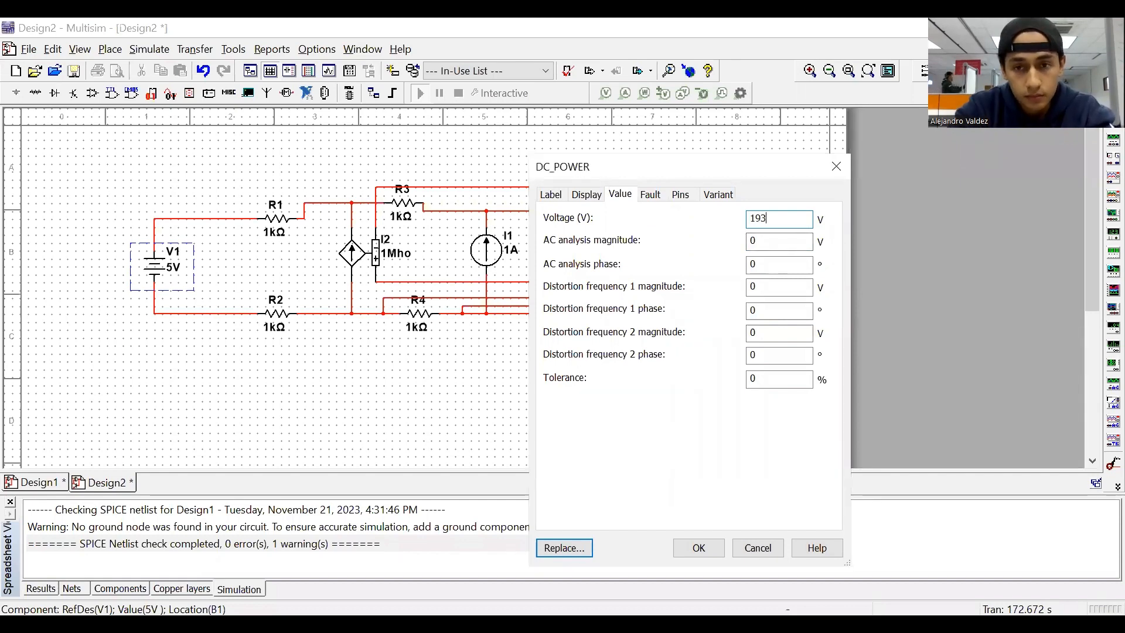
left_click(697, 548)
double_click(276, 314)
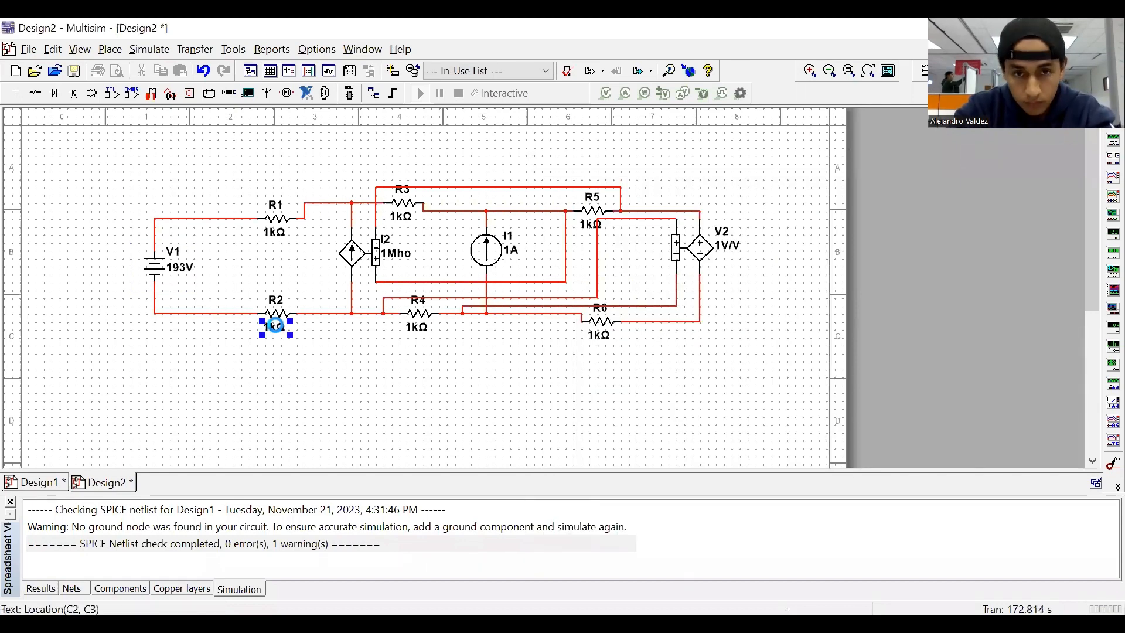
type("6")
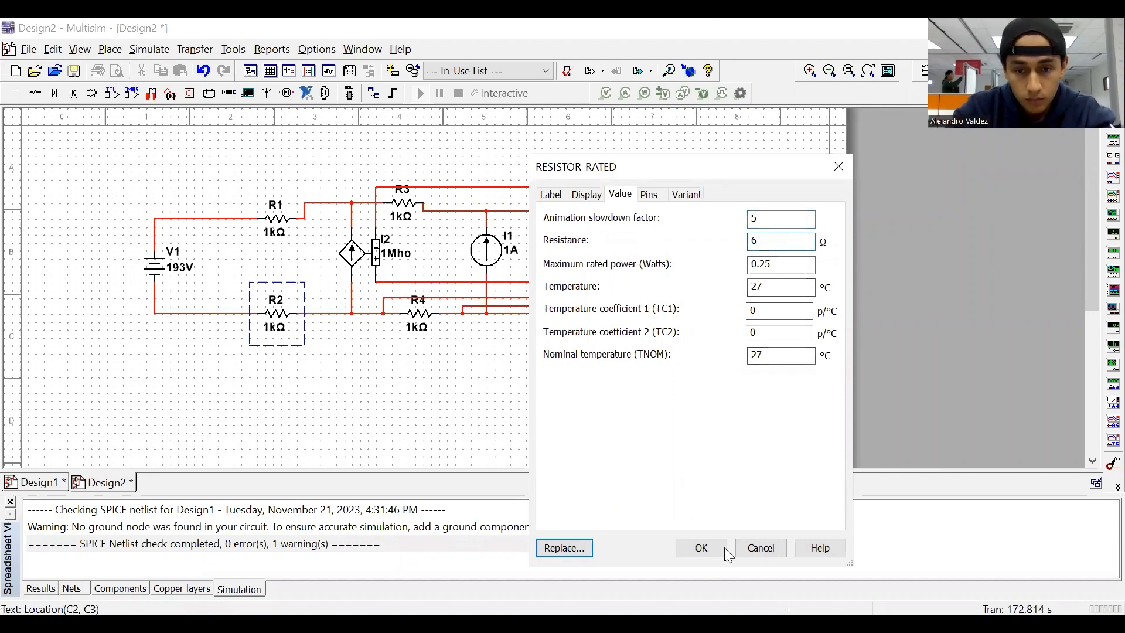
left_click(702, 548)
Set the resistance of R4 to 7.5 Ω.
double_click(420, 317)
left_click(783, 241)
key("BackSpace")
key("BackSpace")
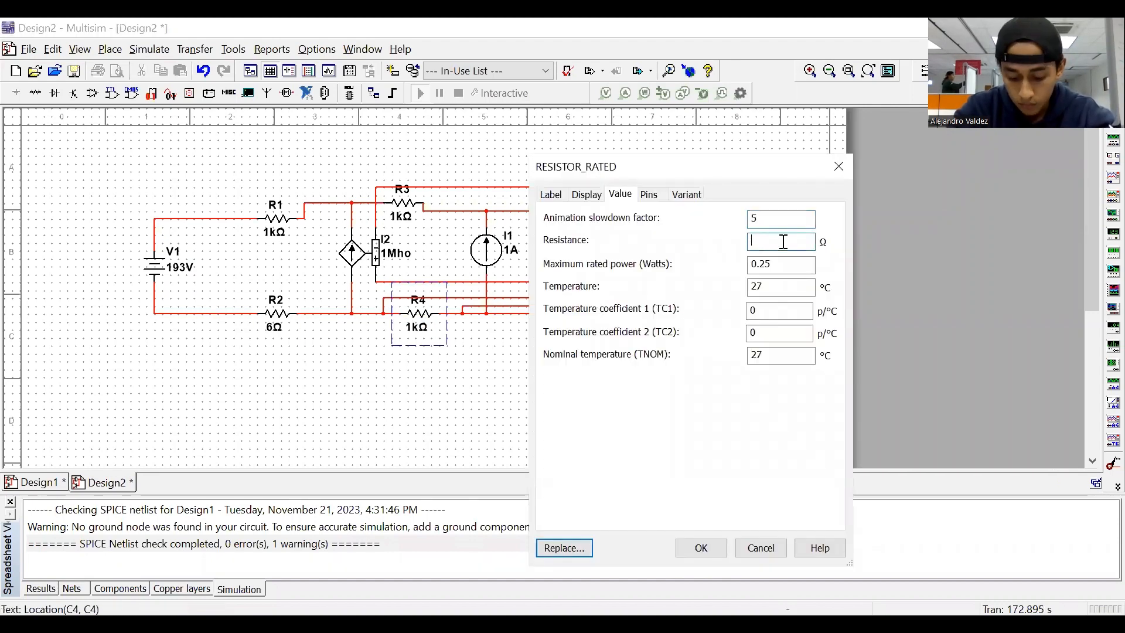
type("7.5")
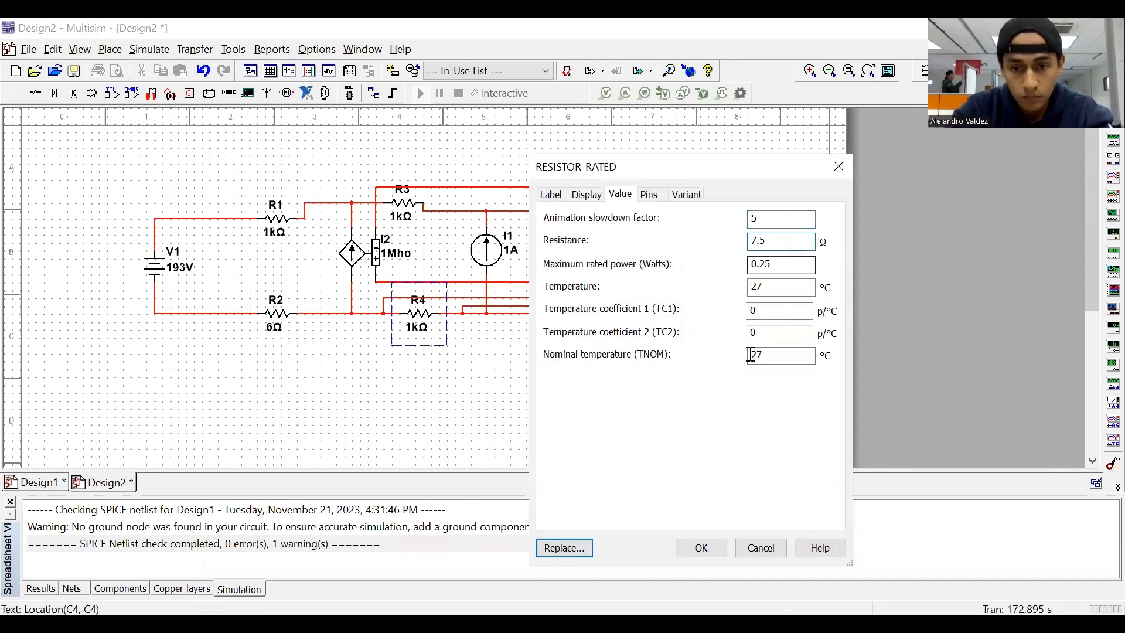
left_click(719, 547)
Set the resistance of R6 to 8 Ω.
double_click(597, 336)
left_click(780, 239)
key("BackSpace")
key("BackSpace")
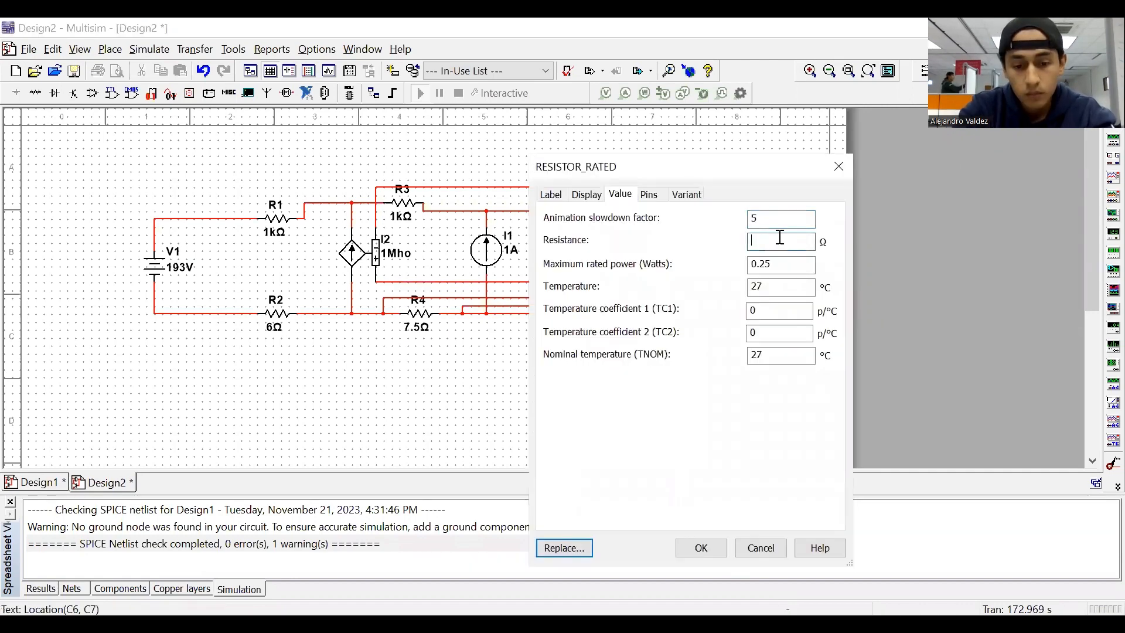
type("8")
left_click(700, 548)
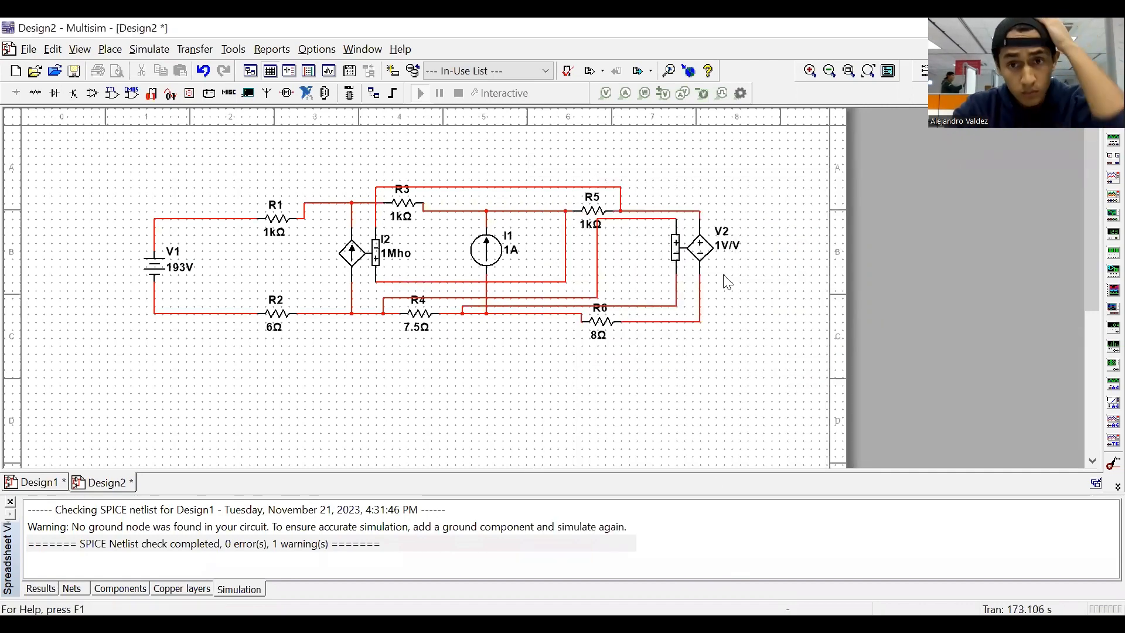
Set the voltage gain of the voltage-controlled voltage source V2 to 0.8 V/V.
double_click(730, 252)
key("BackSpace")
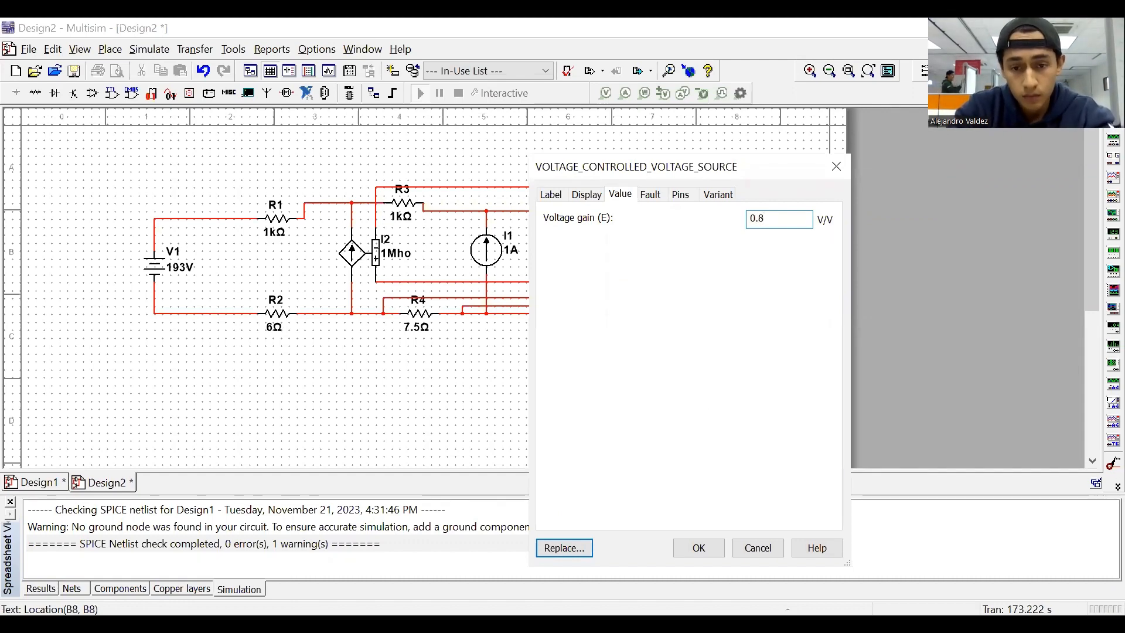
type("0.8")
left_click(699, 547)
Set the resistance of R5 to 2 Ω.
double_click(587, 225)
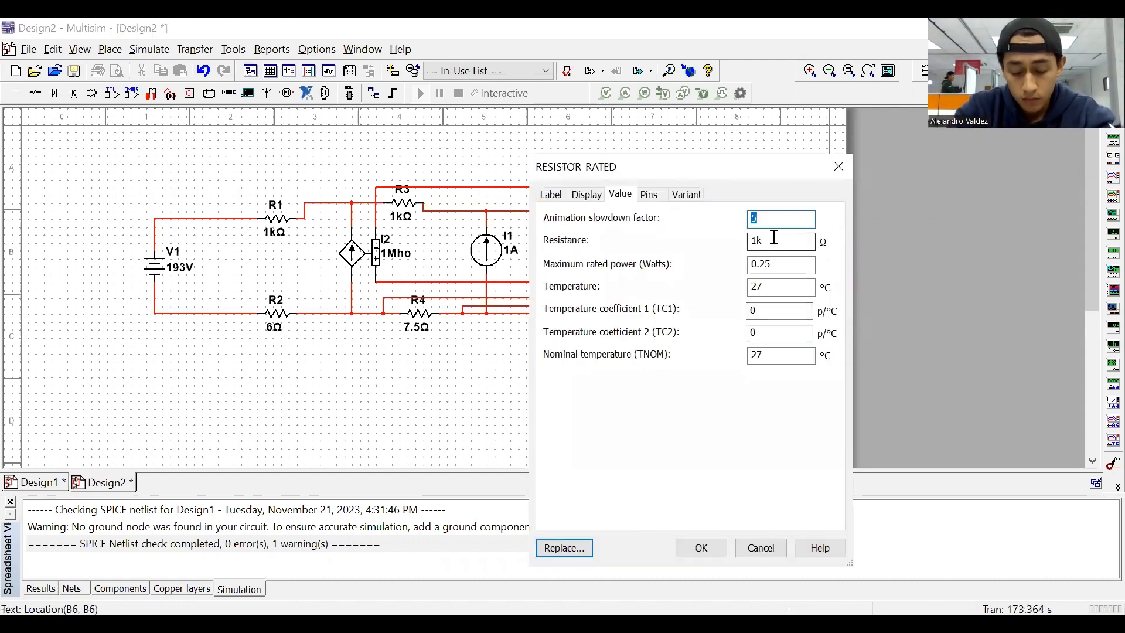
double_click(773, 236)
type("2")
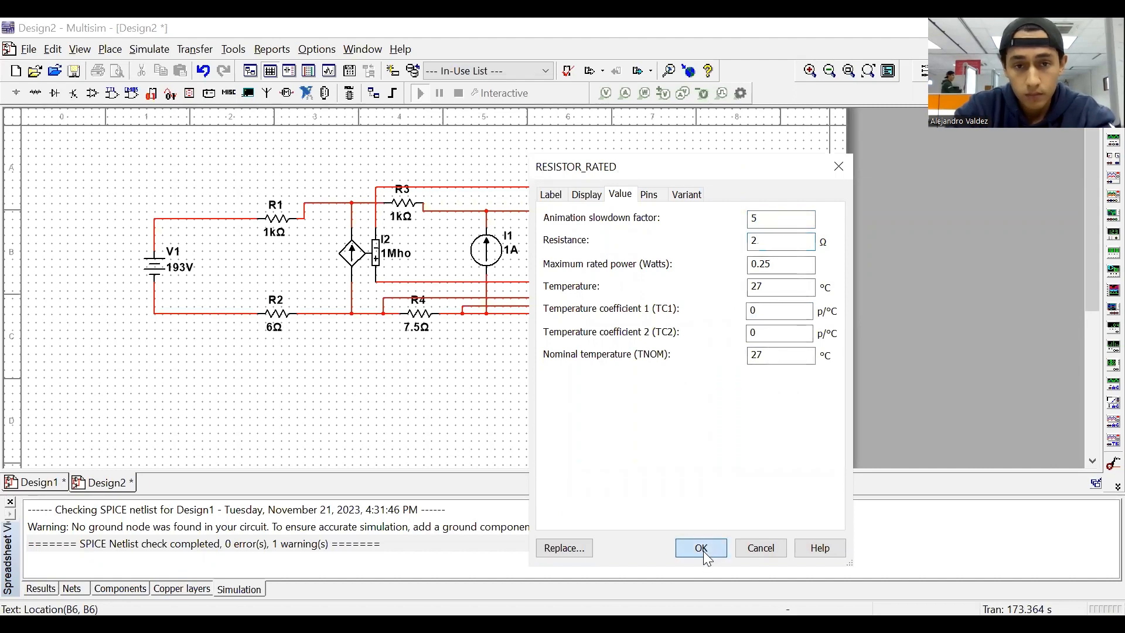
left_click(701, 547)
Set the current of the DC current source I1 to 0.5 A.
double_click(486, 250)
key("BackSpace")
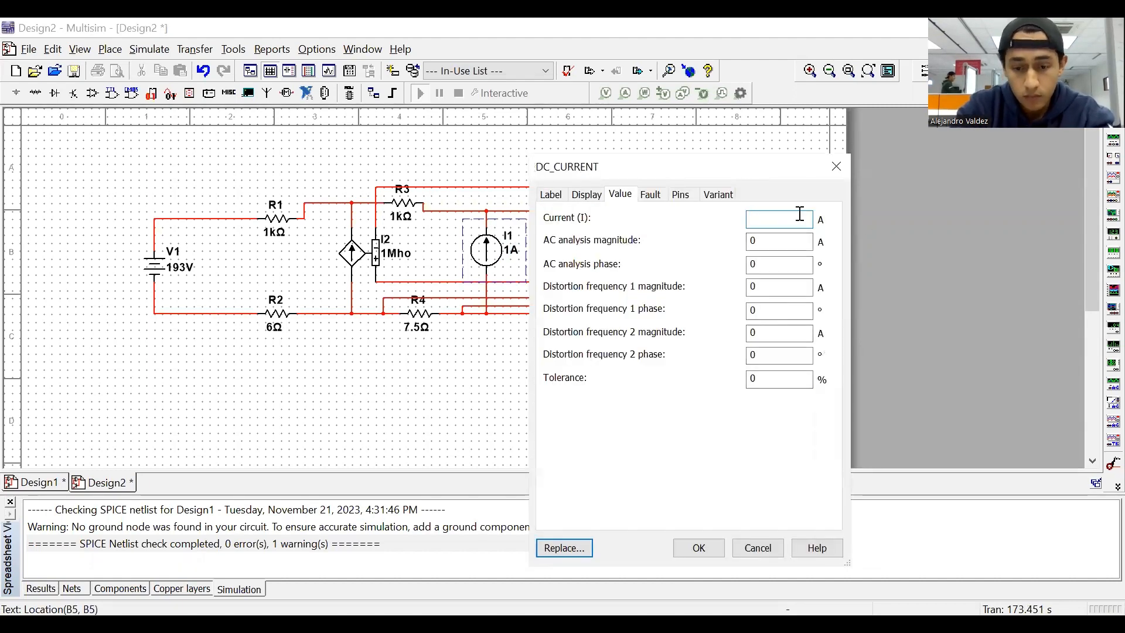
type("0.5")
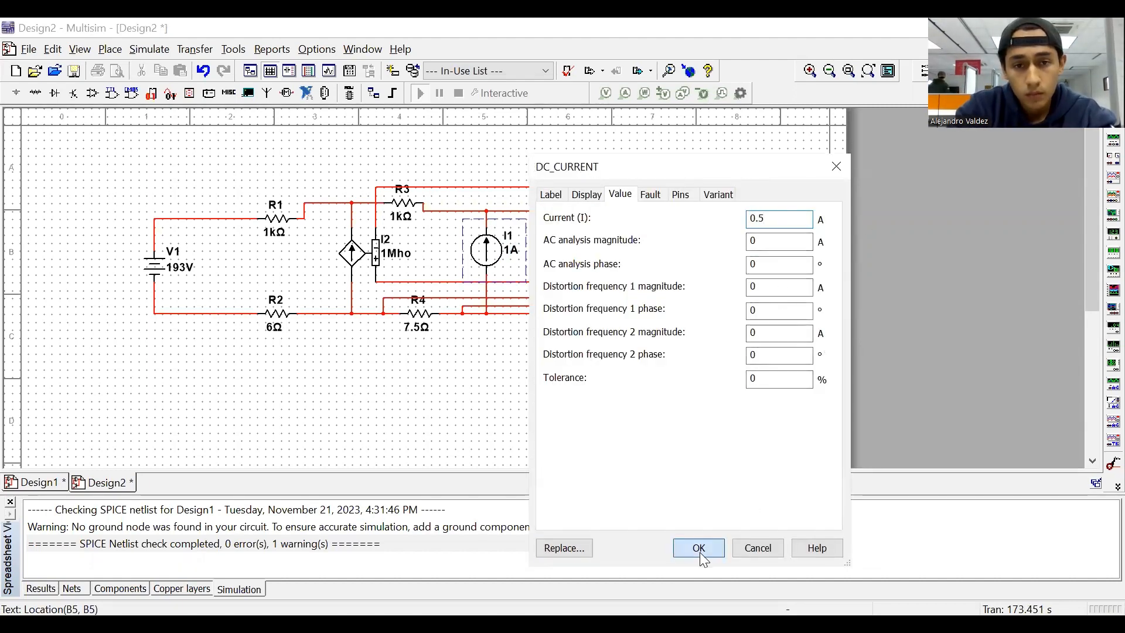
left_click(699, 548)
Set the resistance of R3 to 2.5 Ω.
double_click(403, 205)
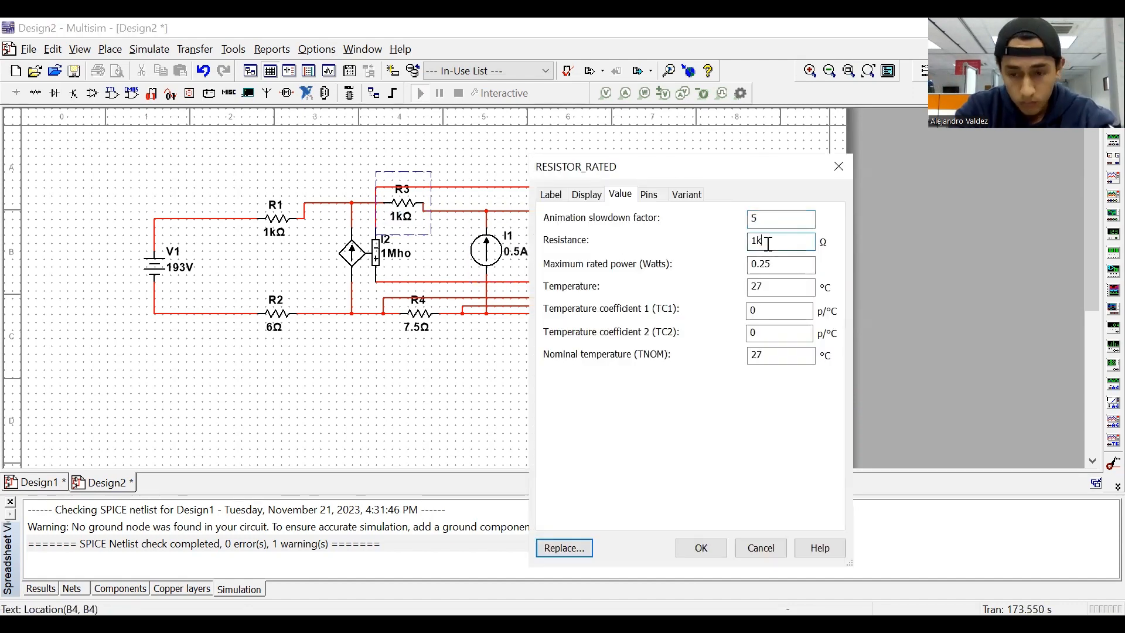
key("BackSpace")
key("BackSpace")
type("2.5")
left_click(701, 547)
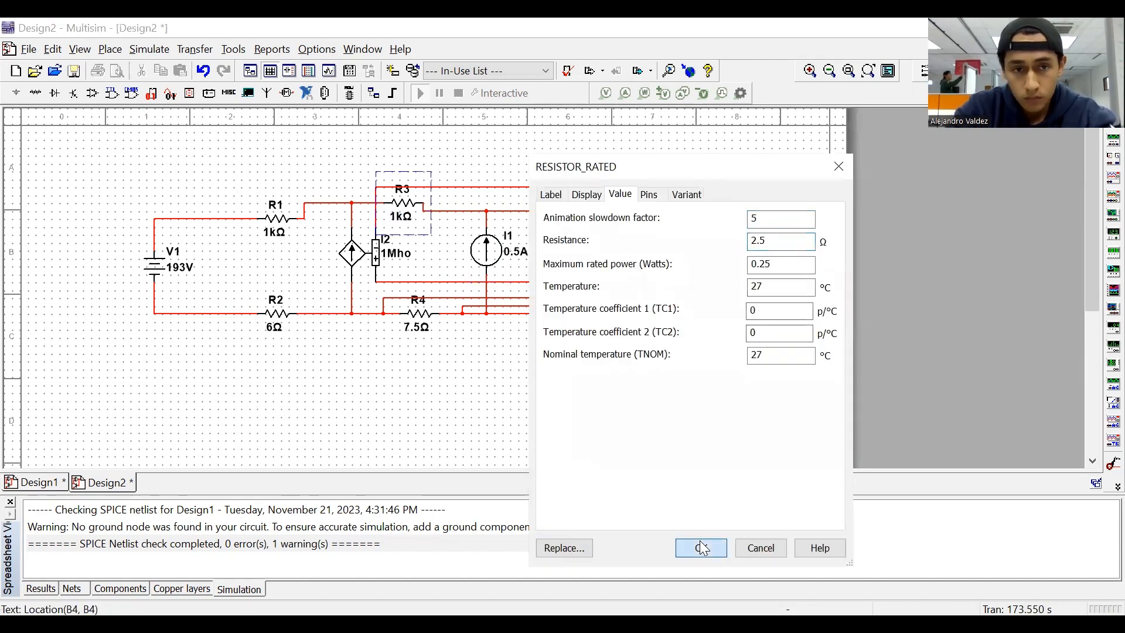
Set the resistance of R1 to 4 Ω.
double_click(272, 241)
left_click(769, 243)
key("BackSpace")
key("BackSpace")
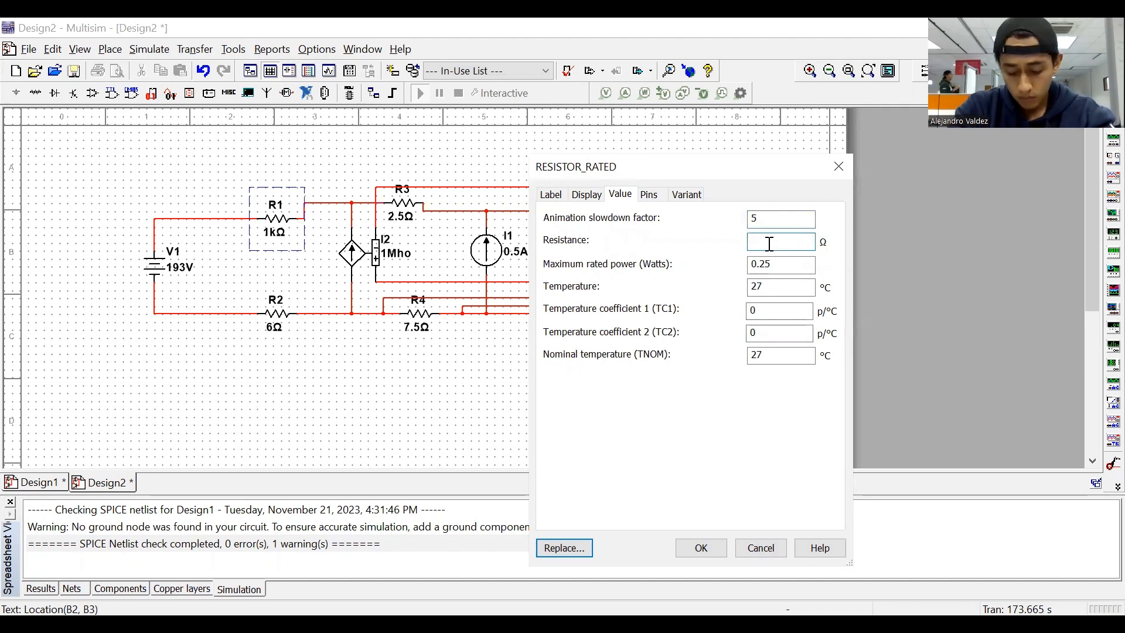
type("4")
left_click(702, 548)
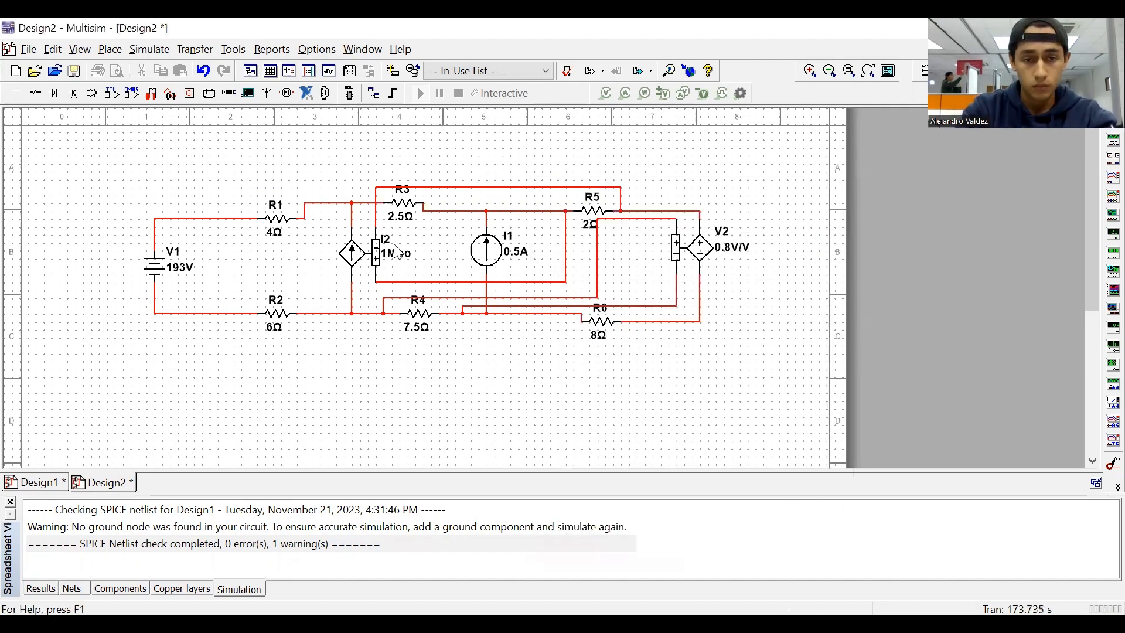
Set the transconductance of the voltage-controlled current source I2 to 0.4 Mho.
double_click(397, 252)
key("BackSpace")
type("0.4")
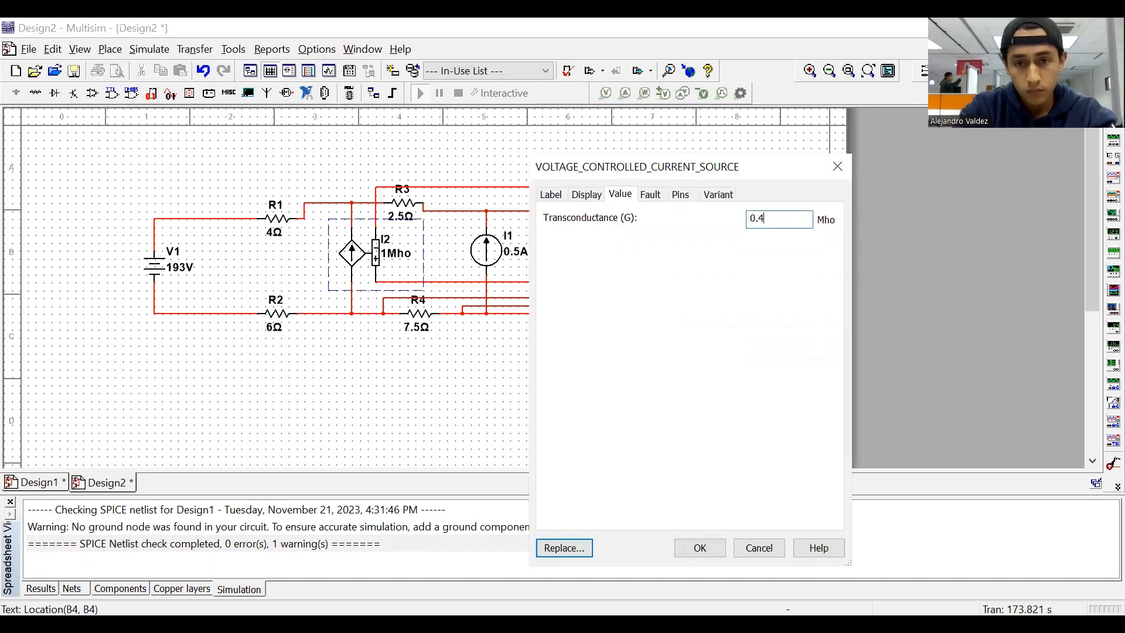
left_click(700, 548)
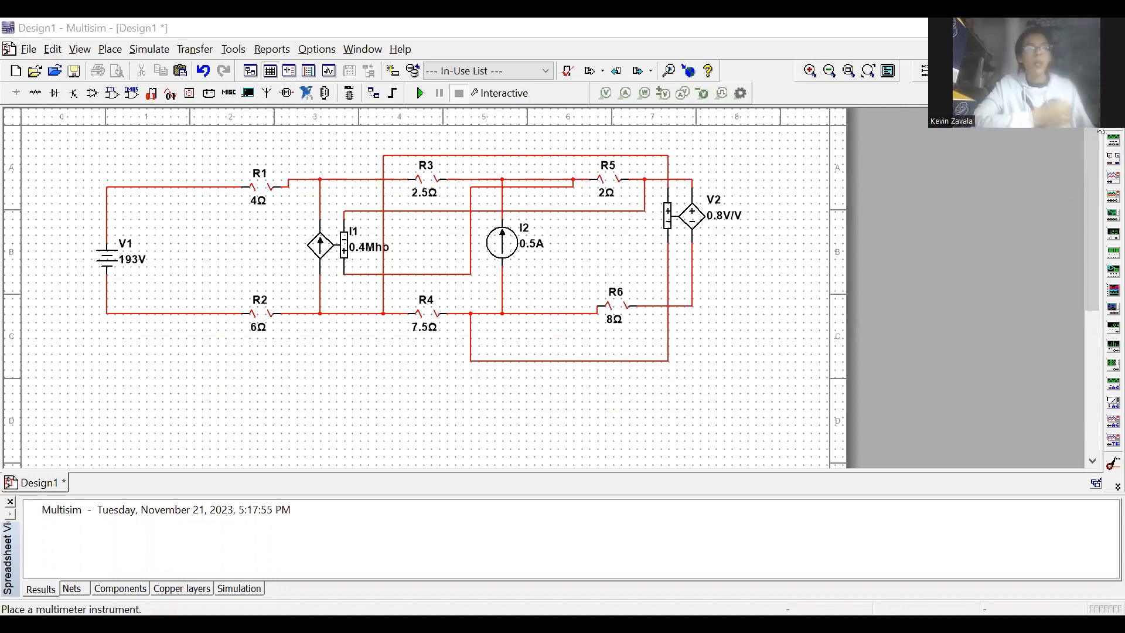
Place a multimeter above and right of V2 and wire it across the controlled current source I1, positive terminal to the upper node.
left_click(1101, 132)
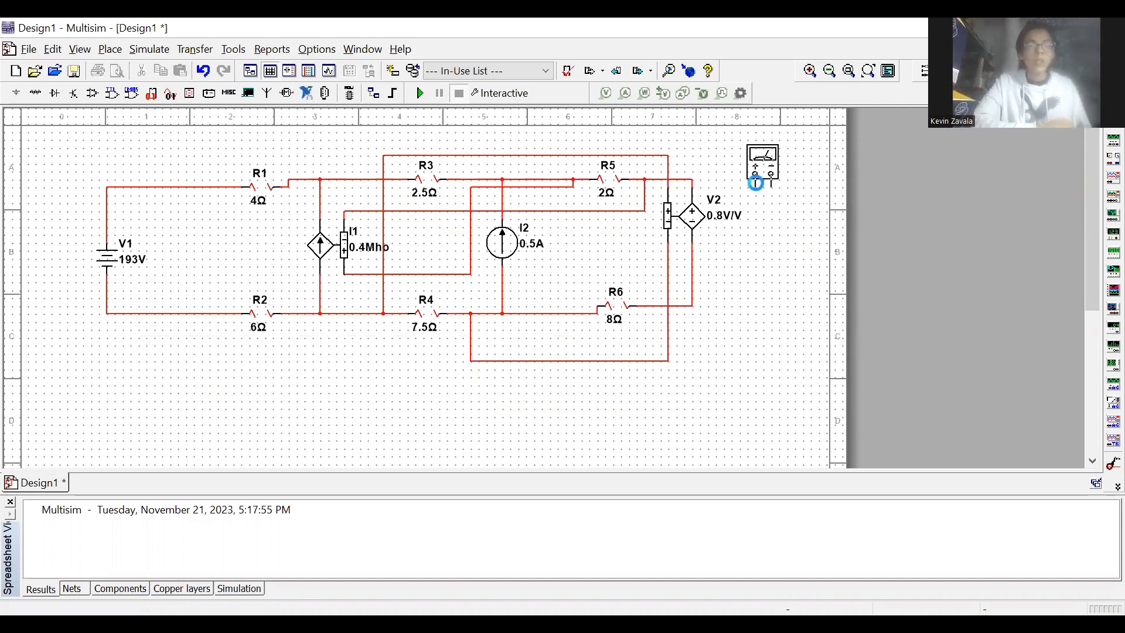
left_click(760, 190)
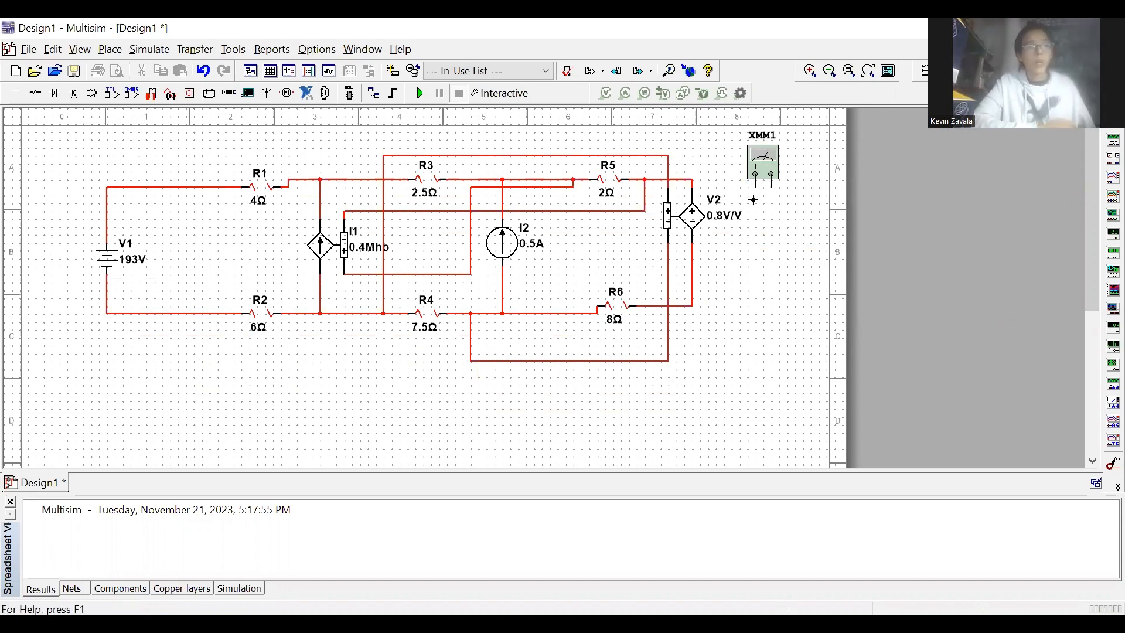
left_click(755, 186)
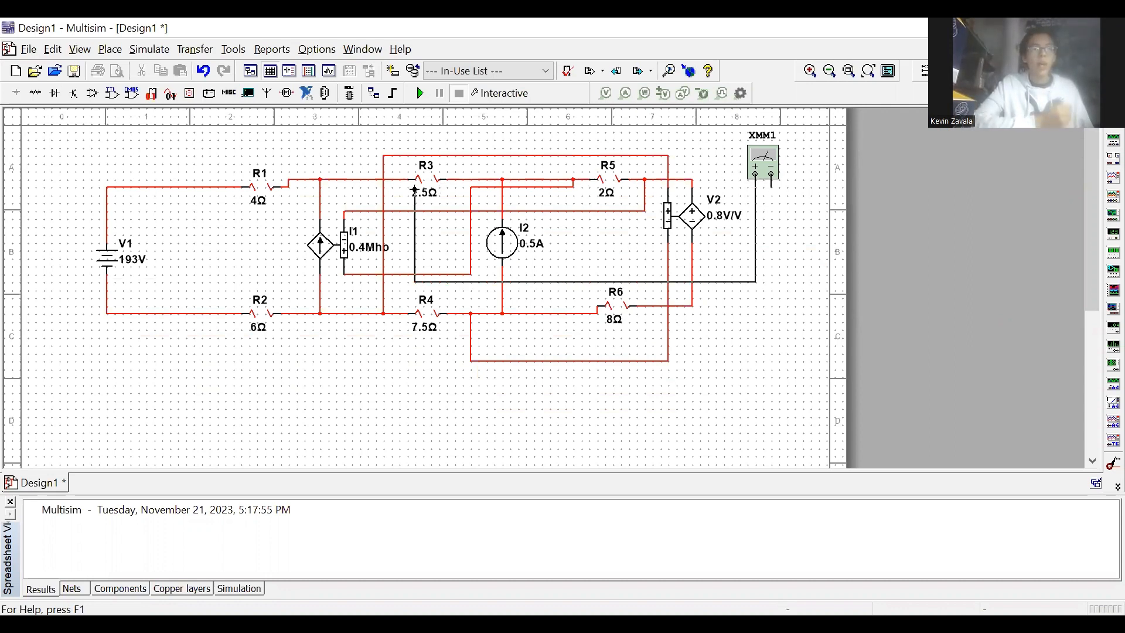
left_click(320, 199)
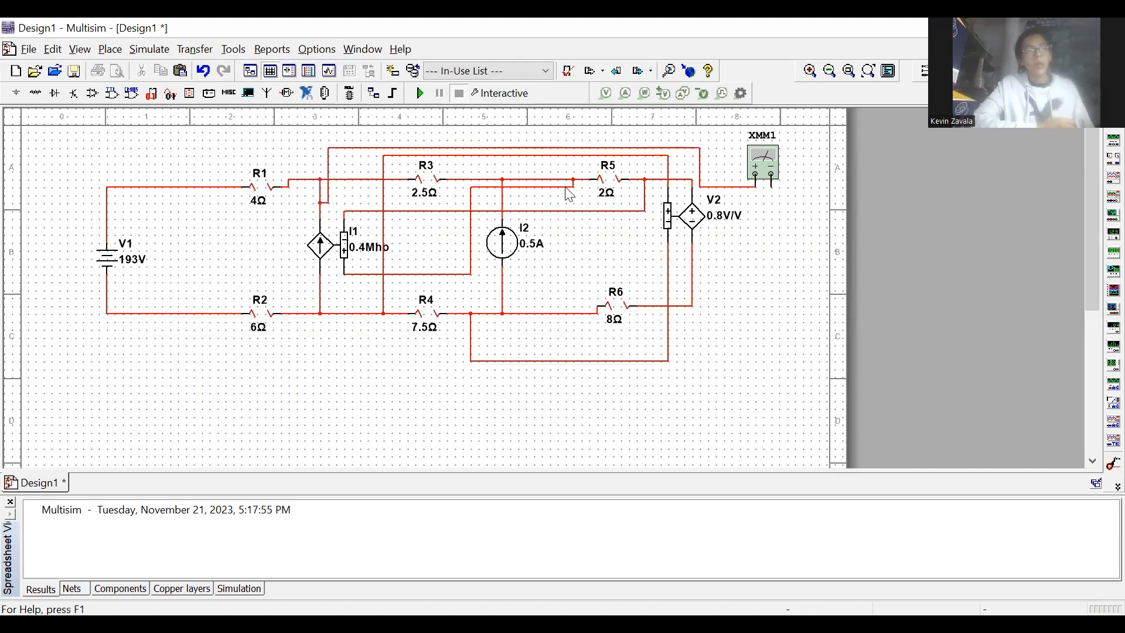
left_click(771, 175)
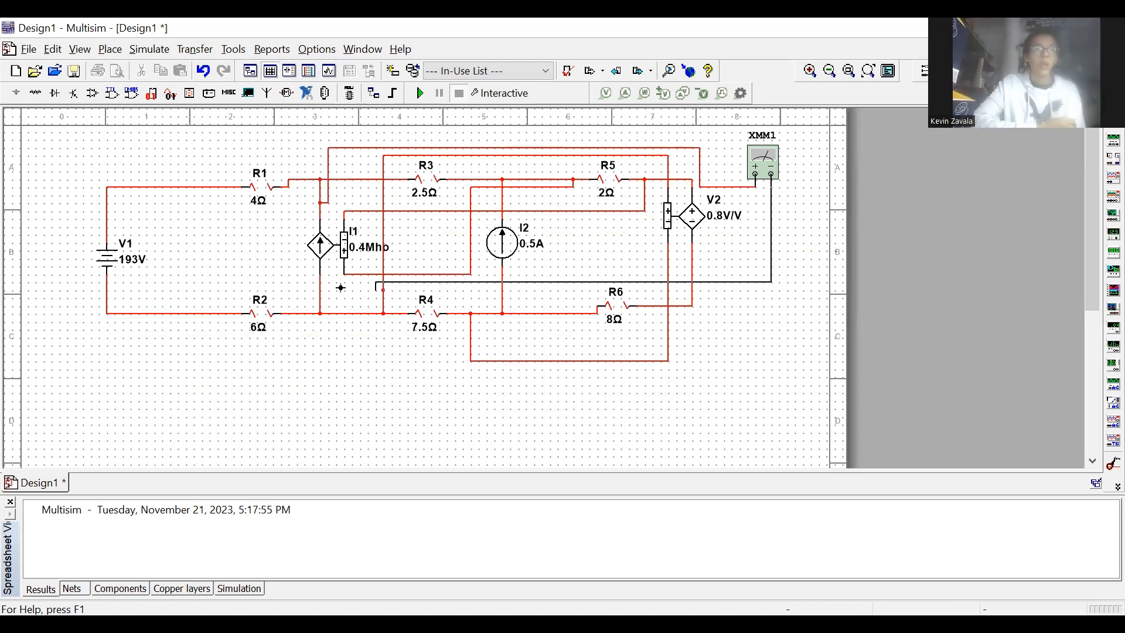
left_click(319, 288)
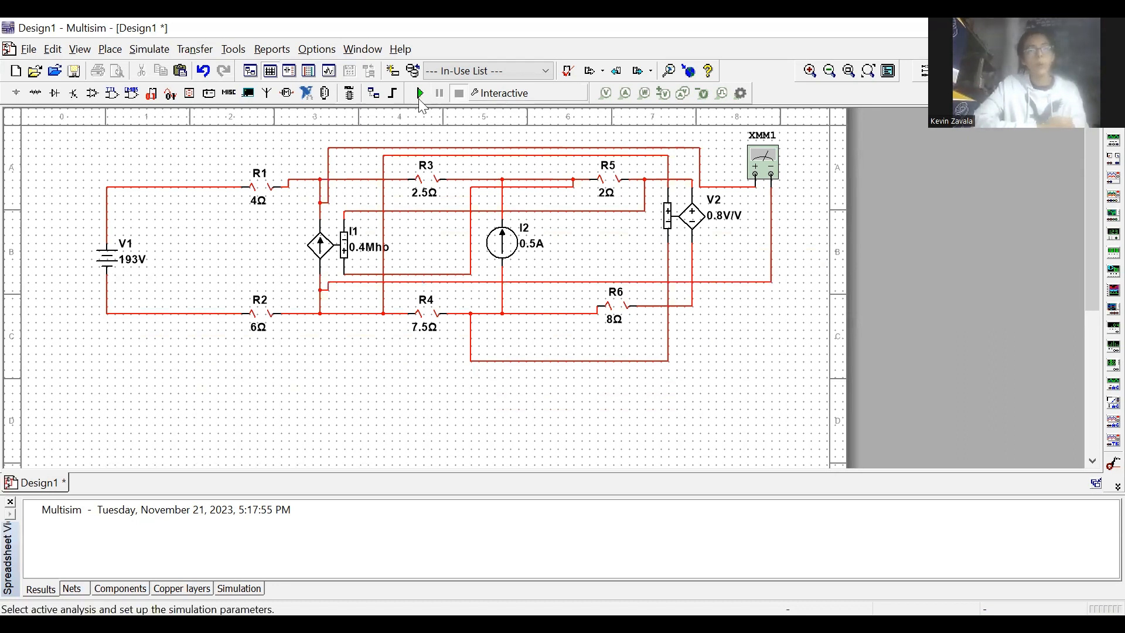
Run the simulation, read the DC voltage across I1 on the multimeter, and stop the simulation.
left_click(419, 96)
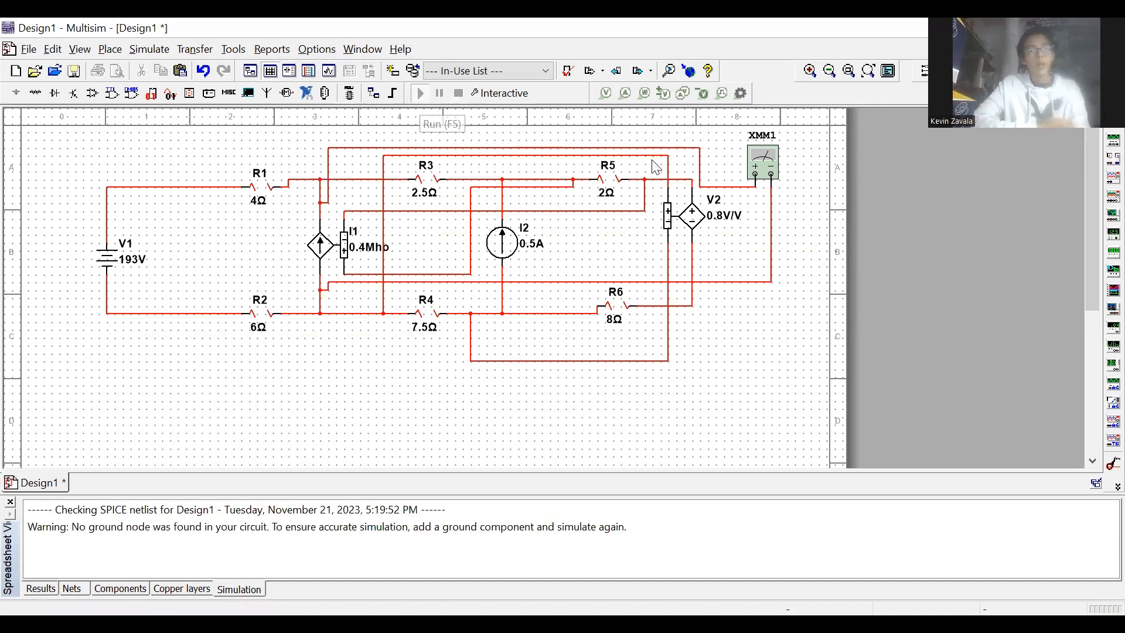
left_click(765, 167)
double_click(765, 167)
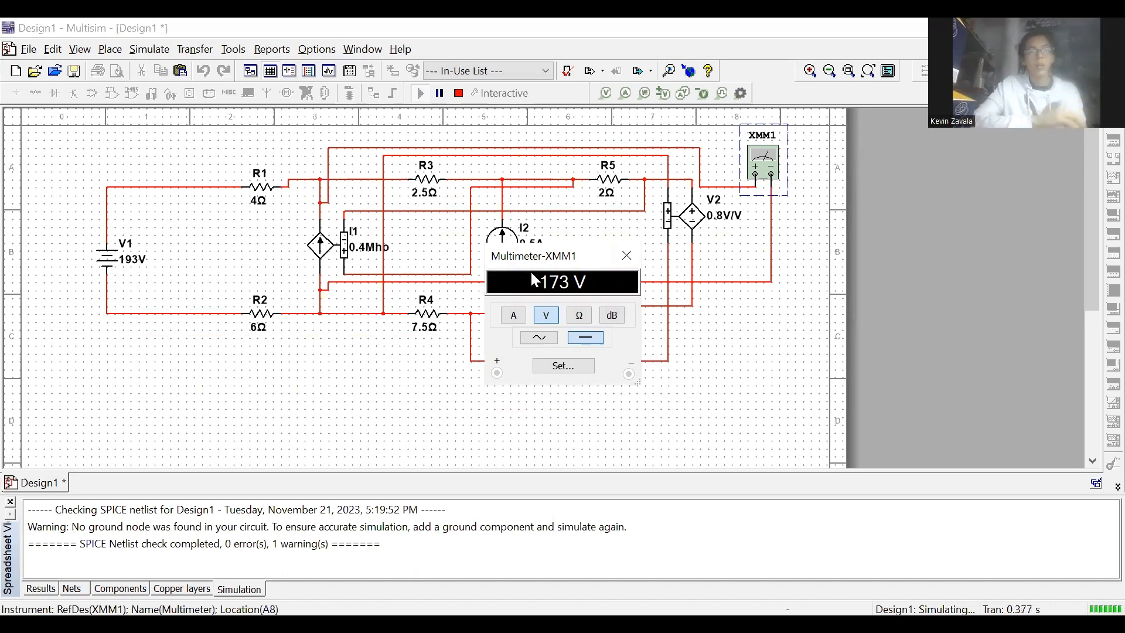
left_click(627, 255)
left_click(459, 94)
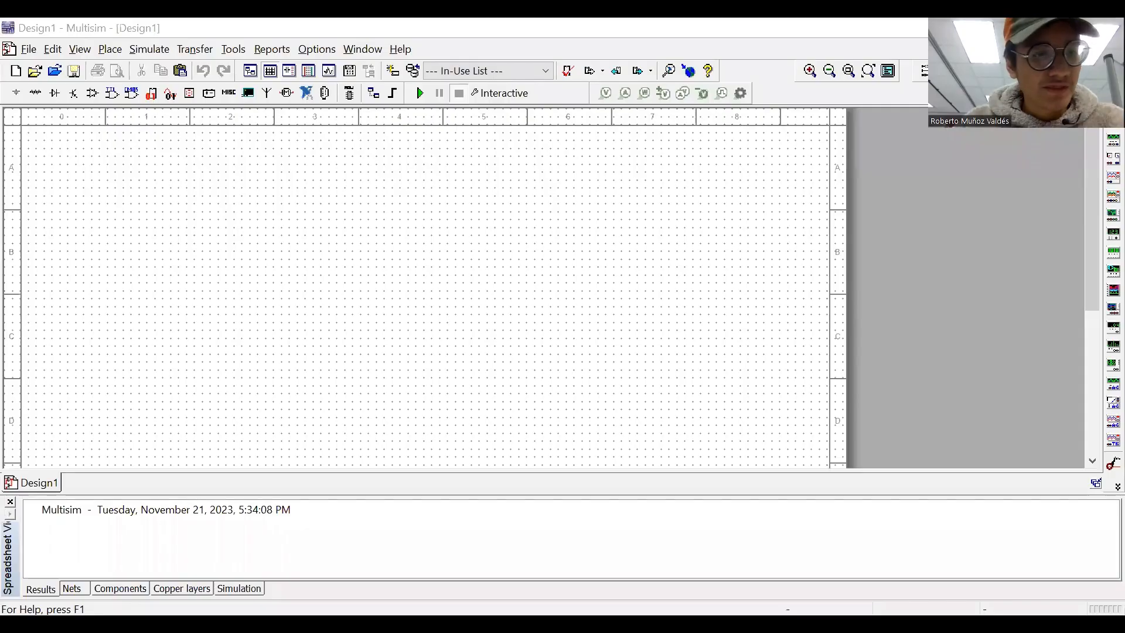
Place a DC_POWER source in the left part of the blank schematic.
left_click(13, 99)
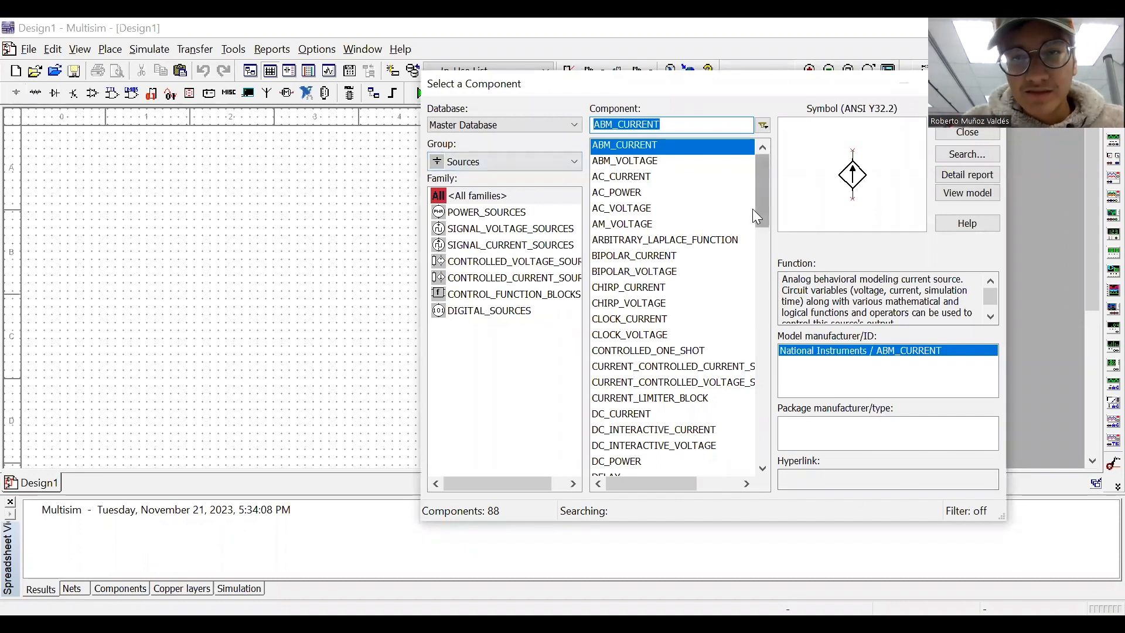
left_click(713, 447)
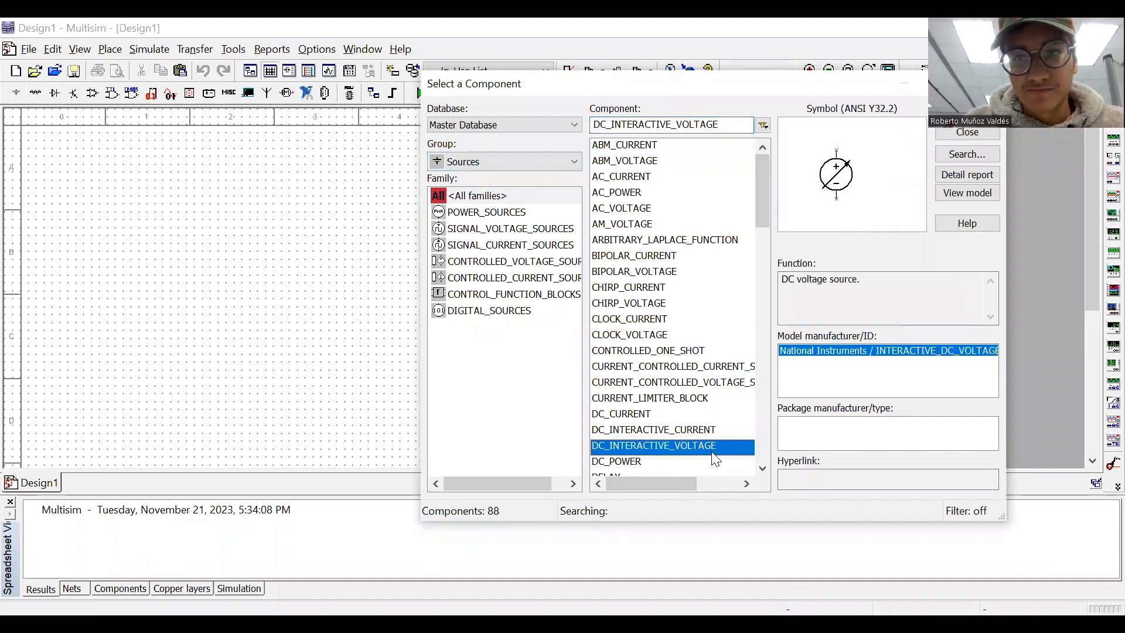
left_click(625, 461)
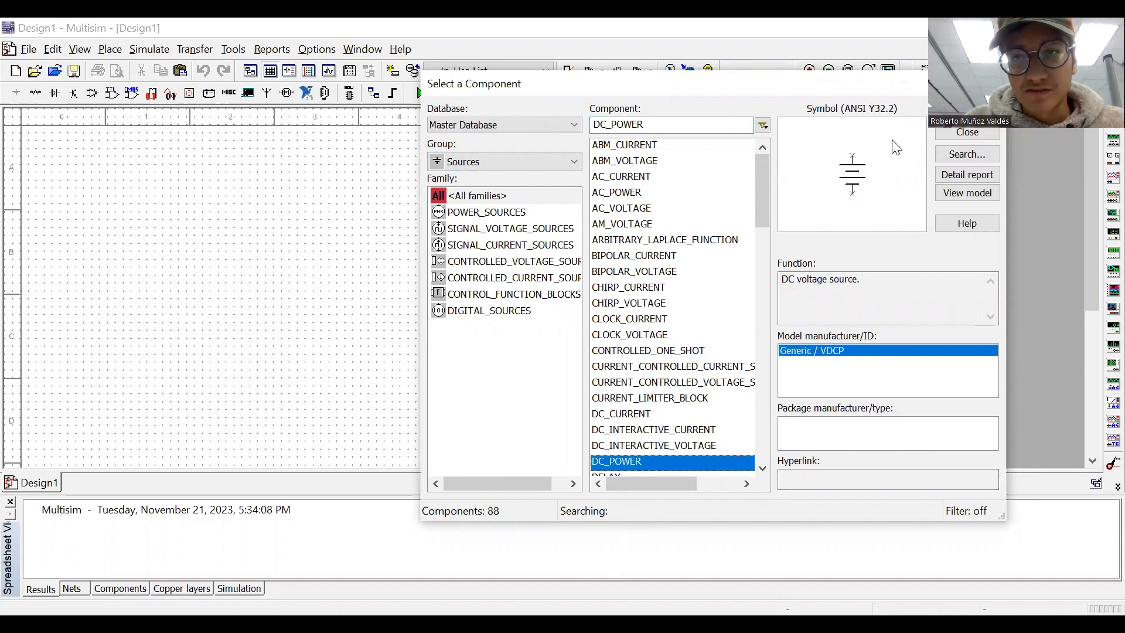
key("Return")
left_click(167, 279)
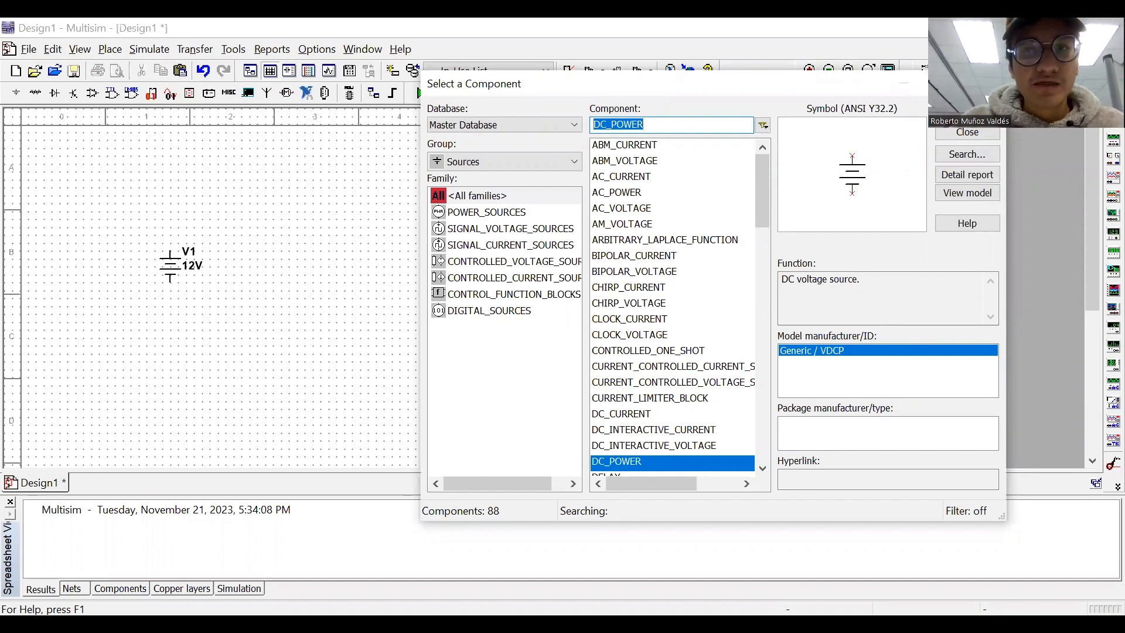
key("Escape")
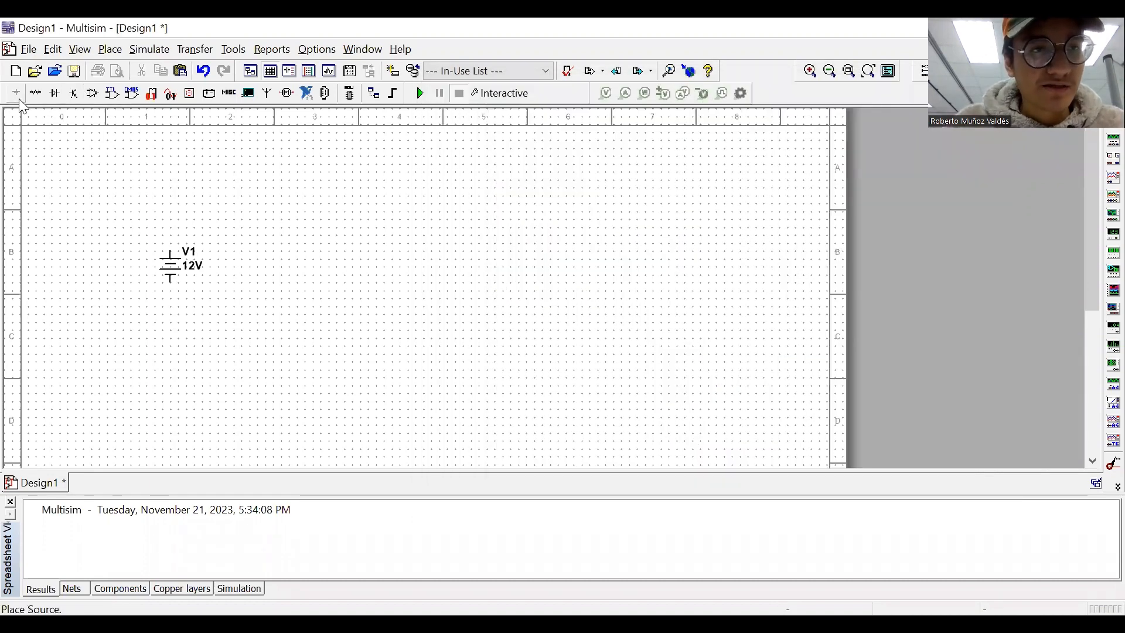
Place two RESISTOR_RATED resistors one above the other, to the upper right of V1.
left_click(37, 94)
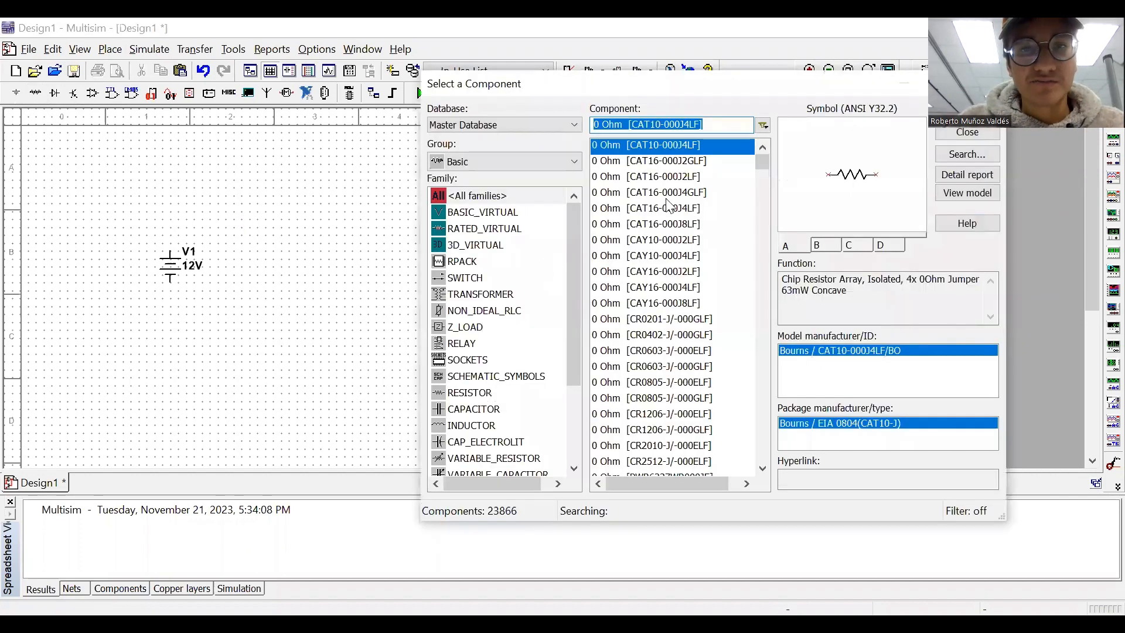
type("resis")
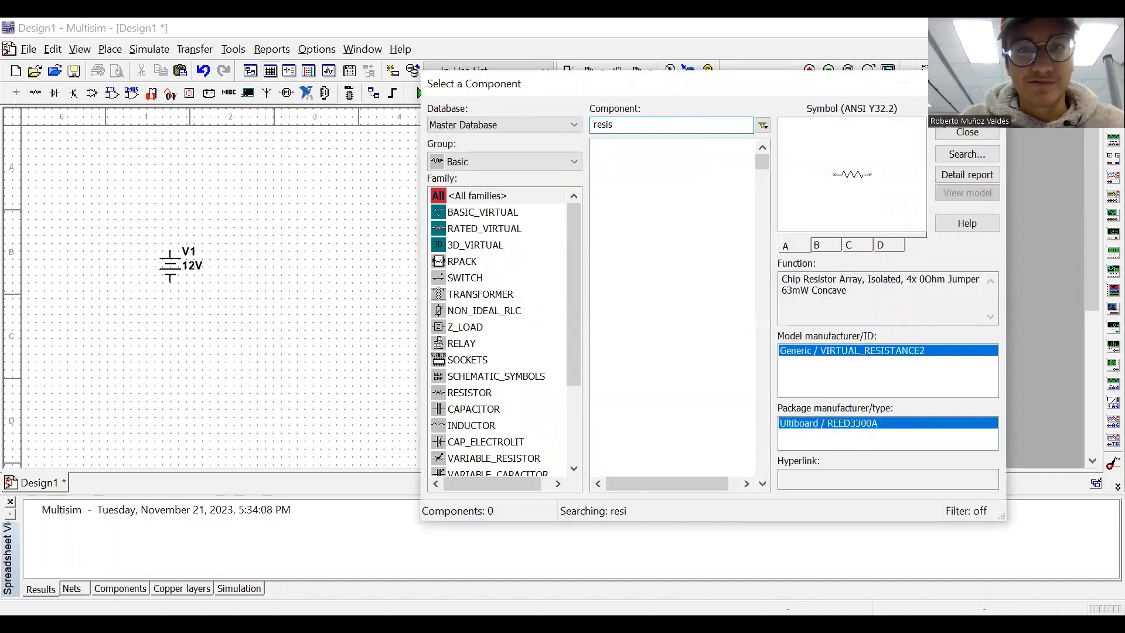
type("s")
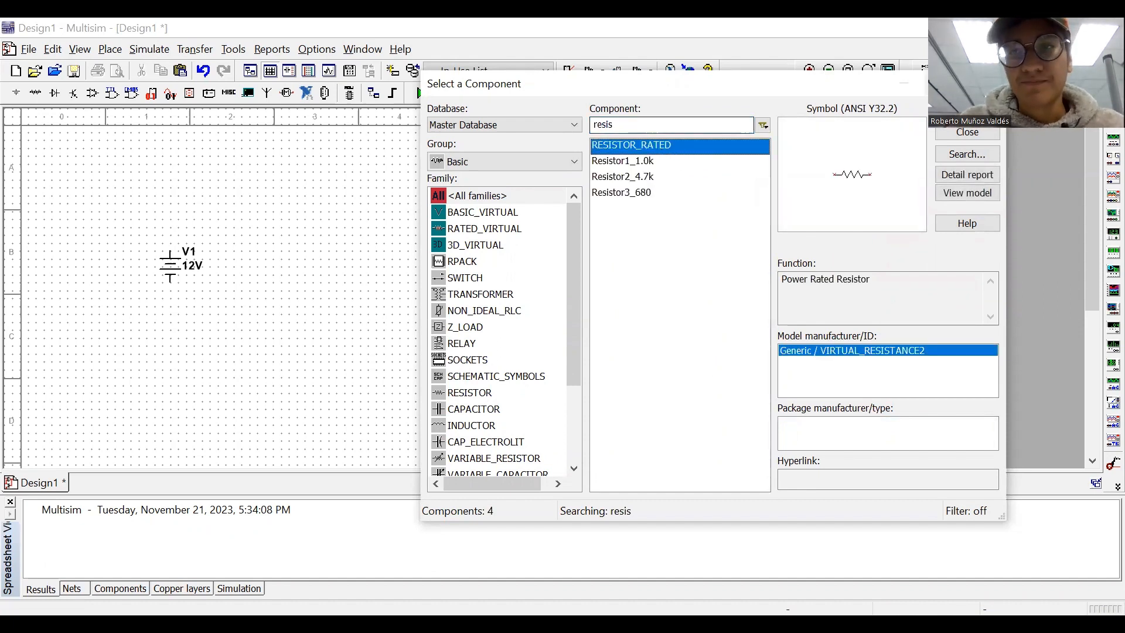
left_click(967, 111)
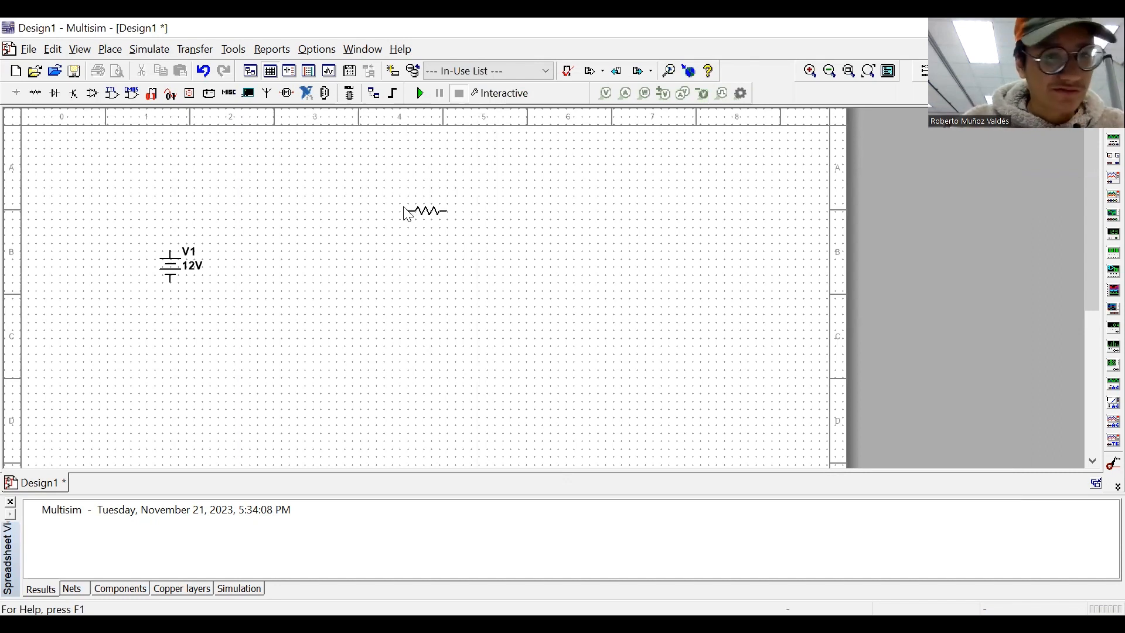
left_click(331, 181)
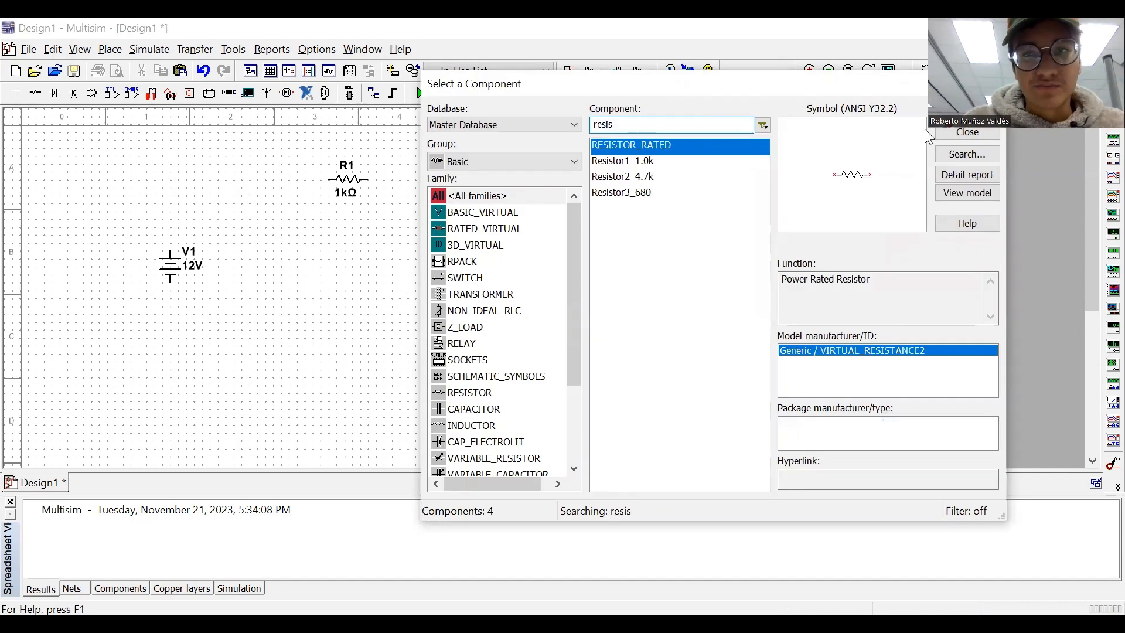
left_click(967, 110)
left_click(338, 252)
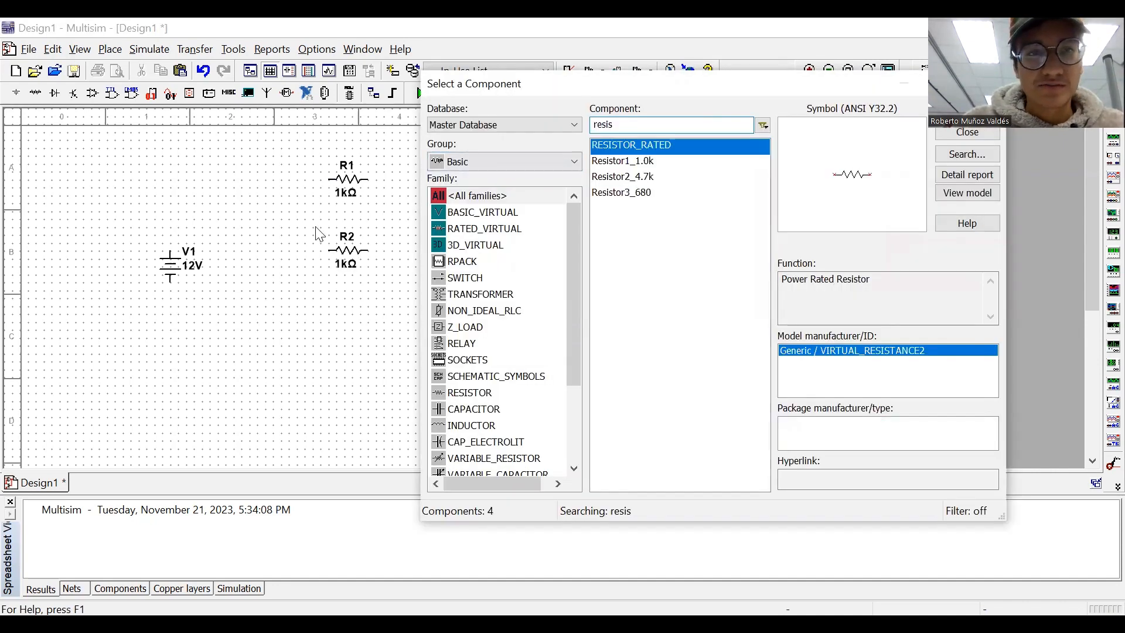
Place two more RESISTOR_RATED resistors, one left of R1 and R2 and one far to their right.
key("Return")
left_click(275, 210)
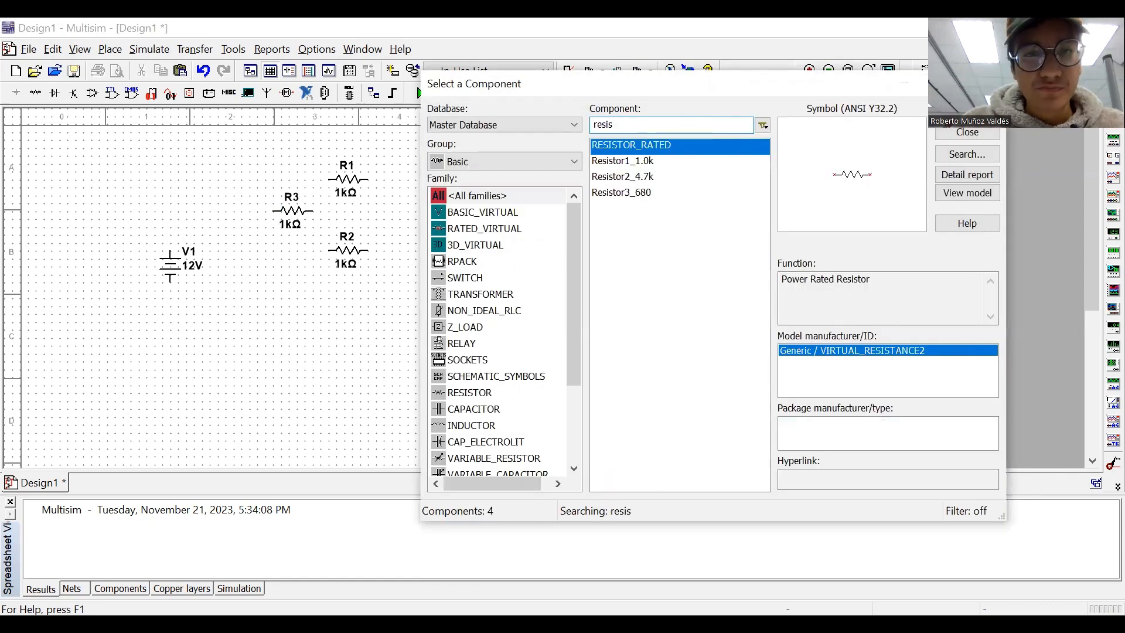
key("Return")
left_click(556, 258)
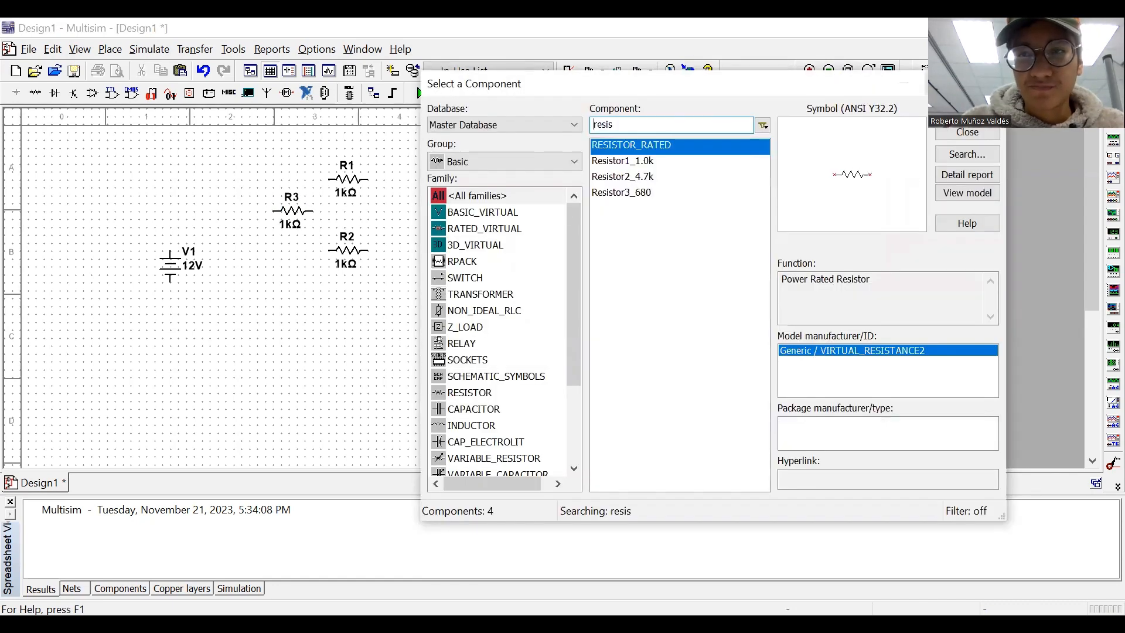
key("Escape")
Rotate R3 and R4 to vertical and move R4 slightly upward.
left_click(290, 211)
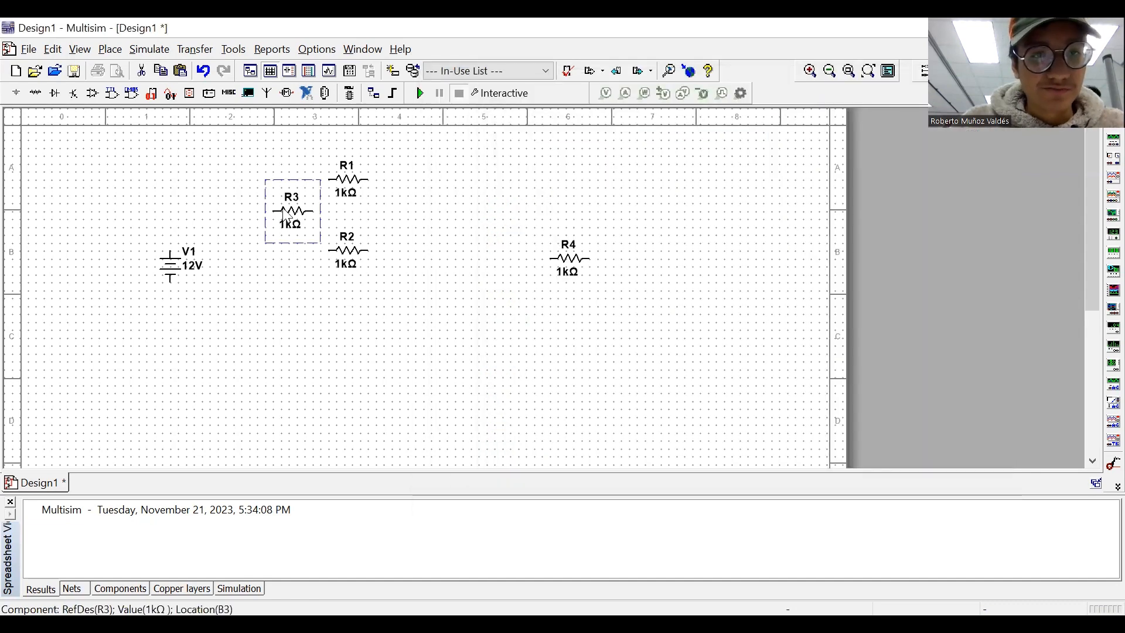
right_click(284, 211)
left_click(381, 152)
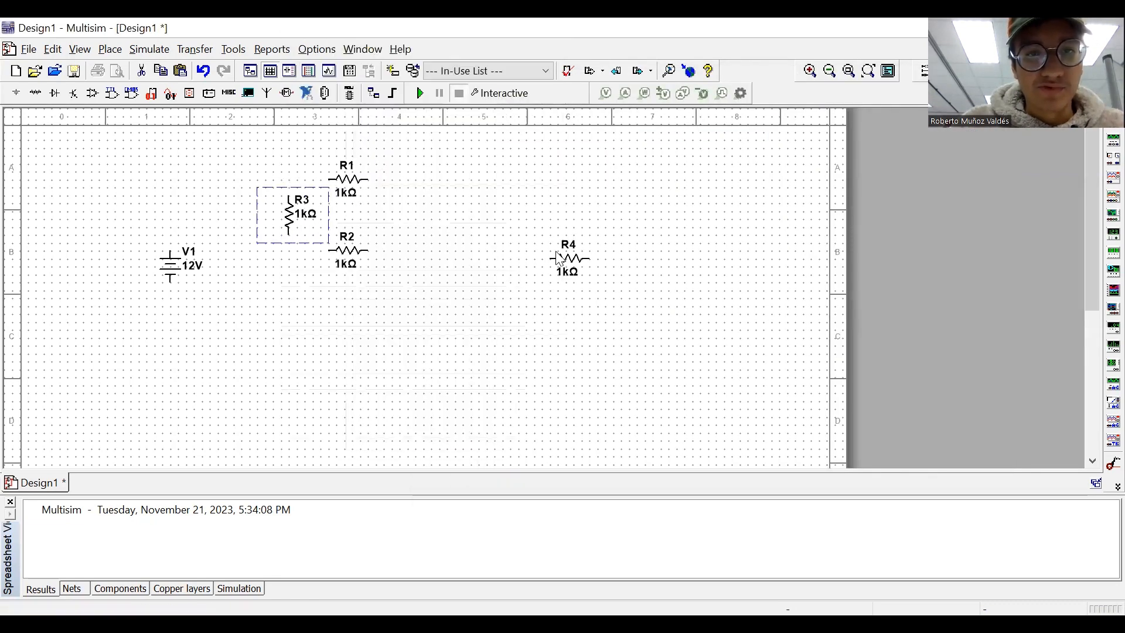
left_click(557, 258)
right_click(558, 259)
left_click(659, 145)
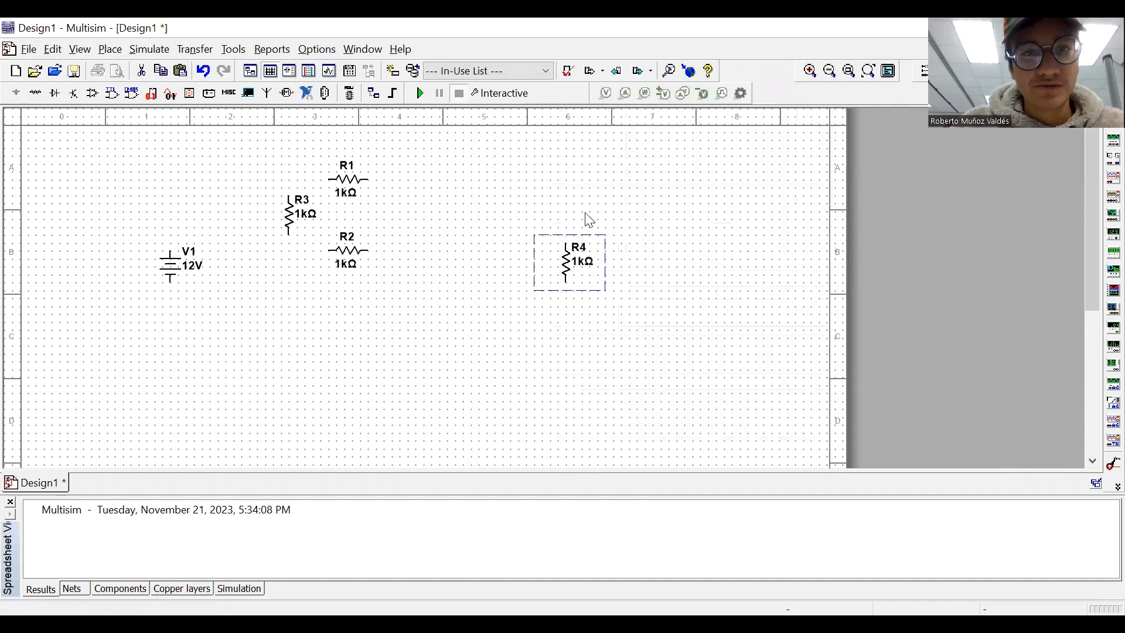
left_click_drag(569, 269, 577, 237)
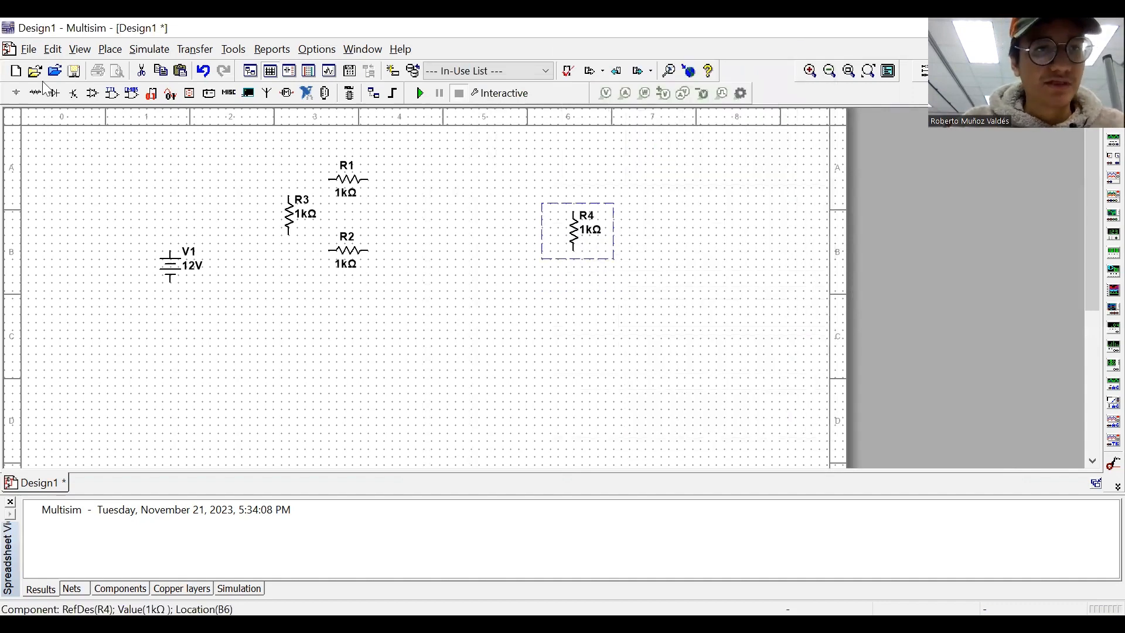
Place a CURRENT_CONTROLLED_VOLTAGE_SOURCE from the controlled voltage sources family between resistors R1/R2 and R4.
left_click(15, 97)
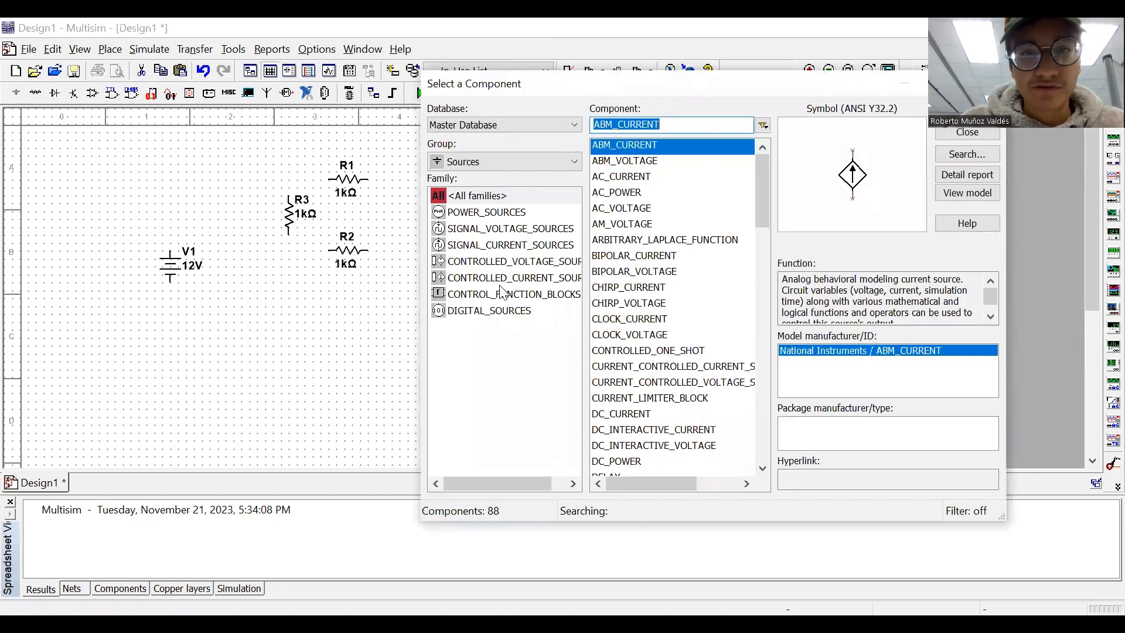
left_click(476, 279)
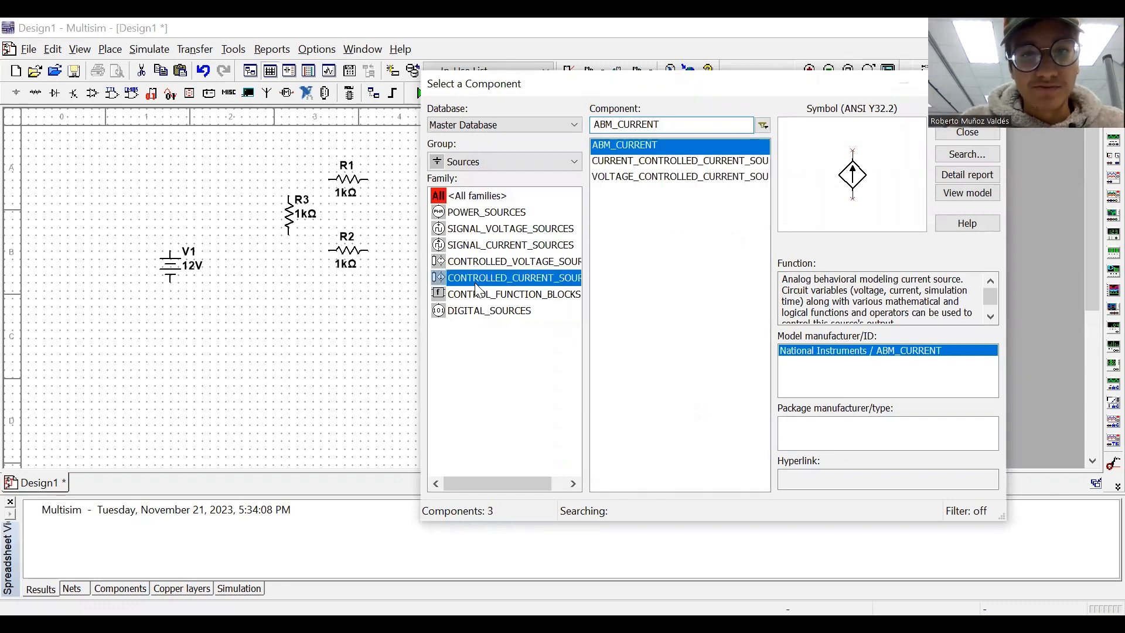
left_click(700, 163)
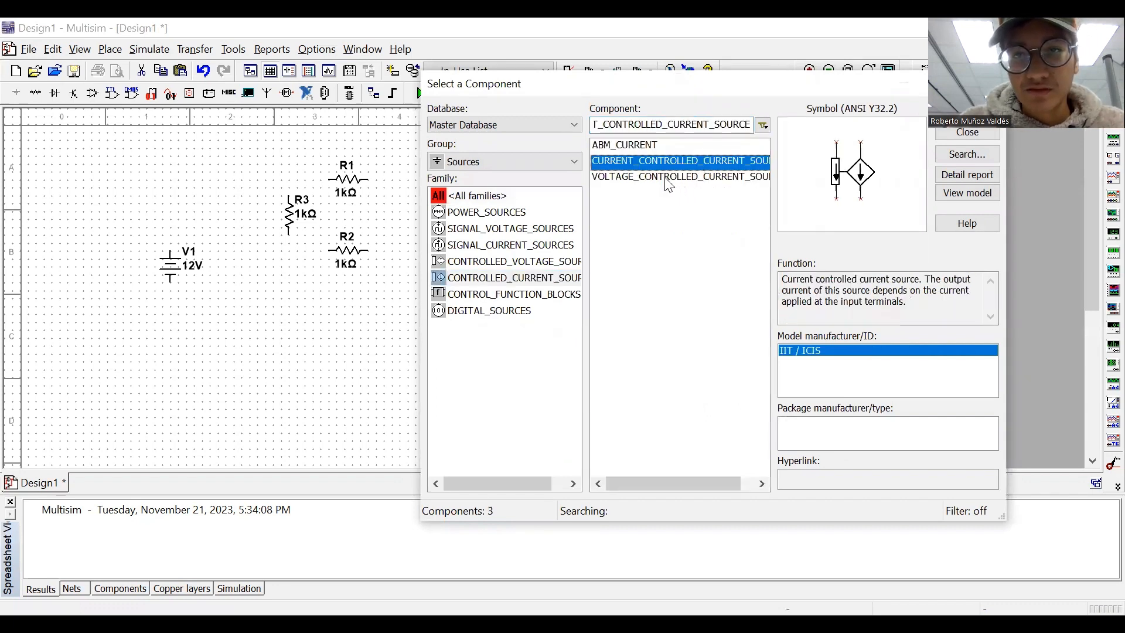
left_click(665, 177)
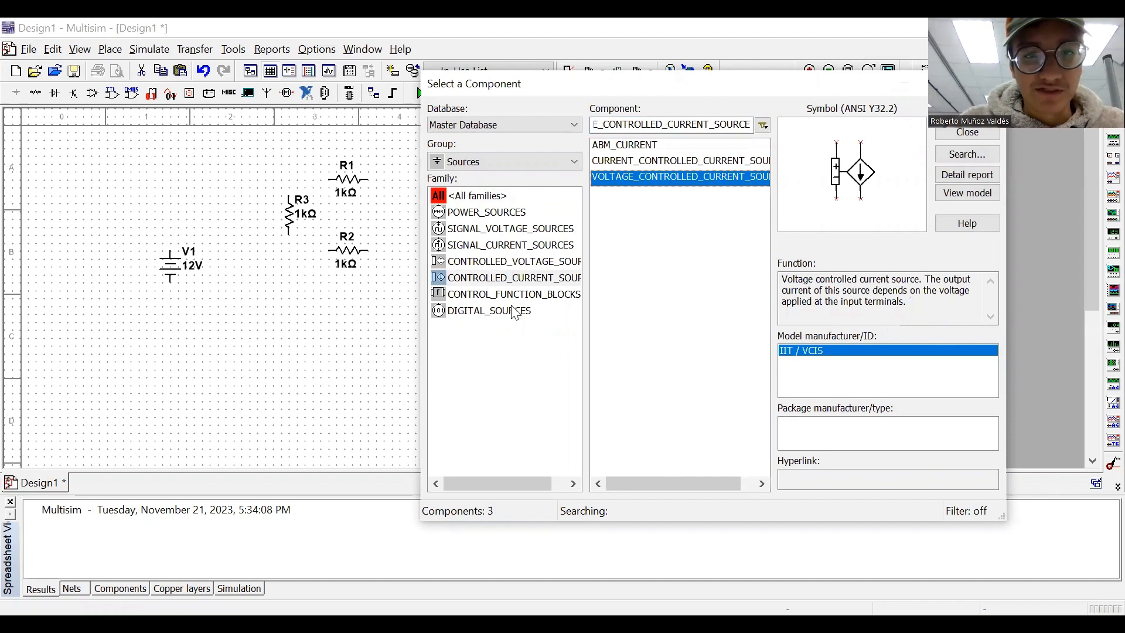
left_click(504, 261)
left_click(653, 208)
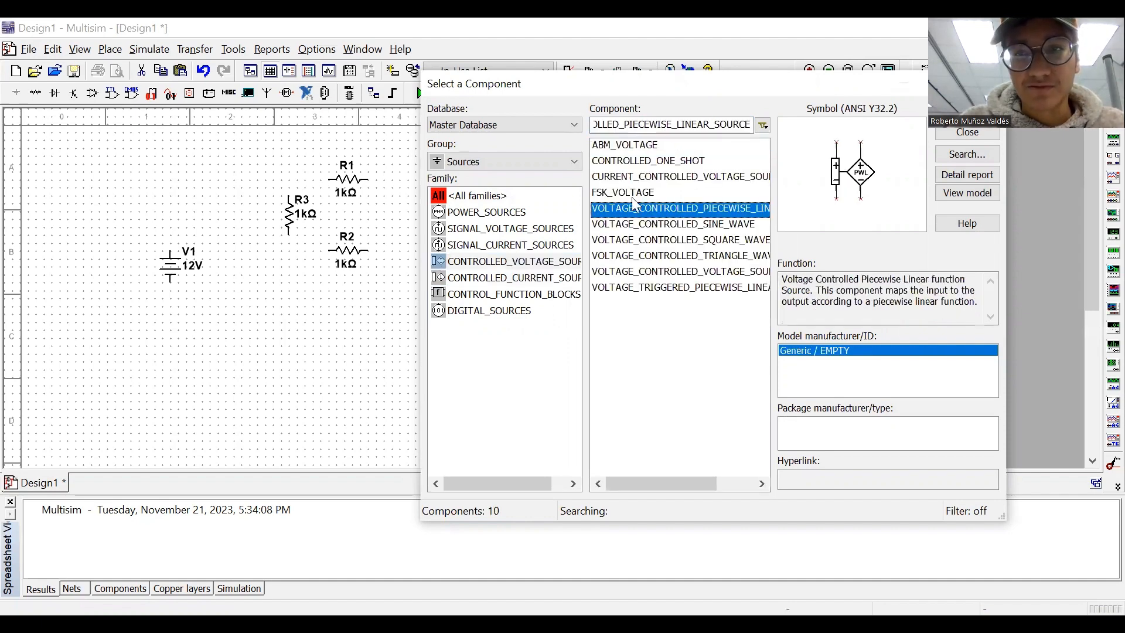
left_click(619, 178)
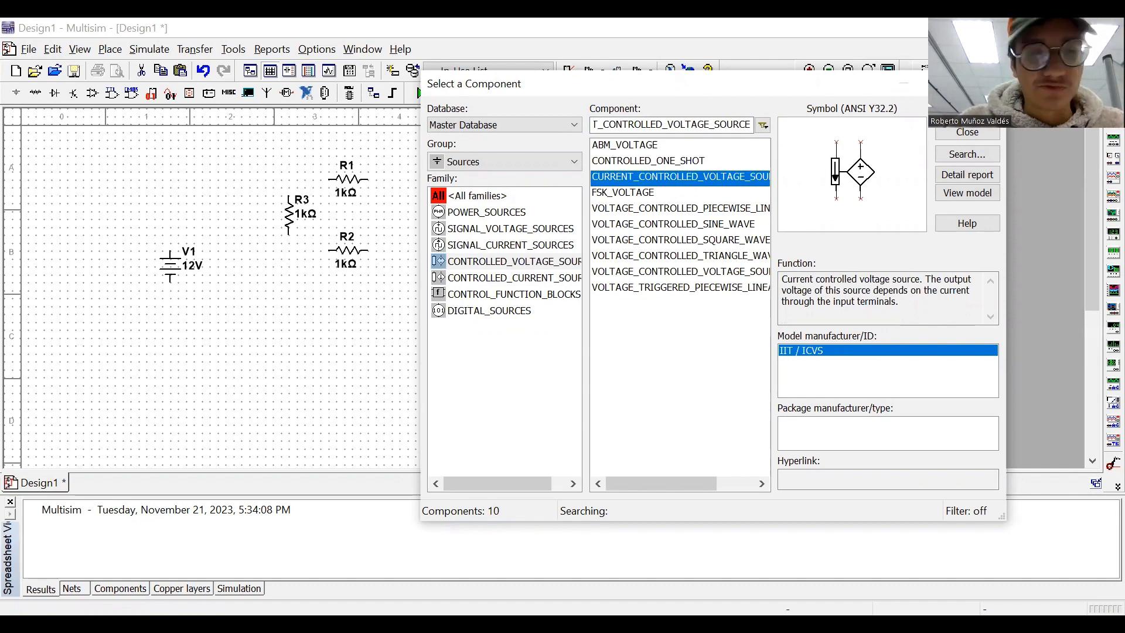
left_click(967, 112)
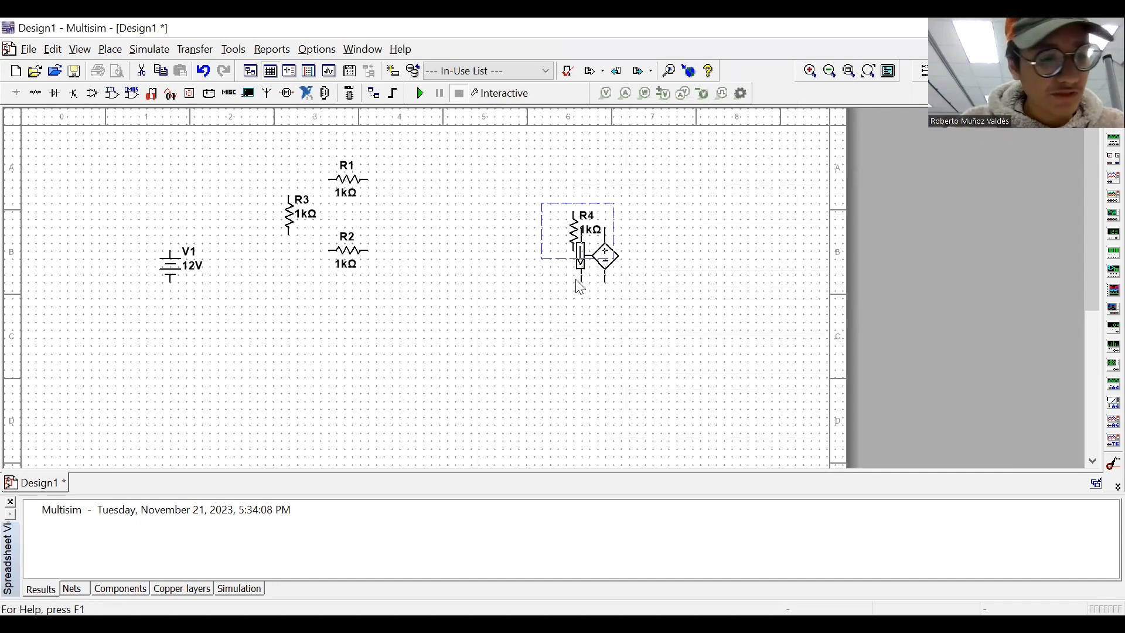
left_click(455, 234)
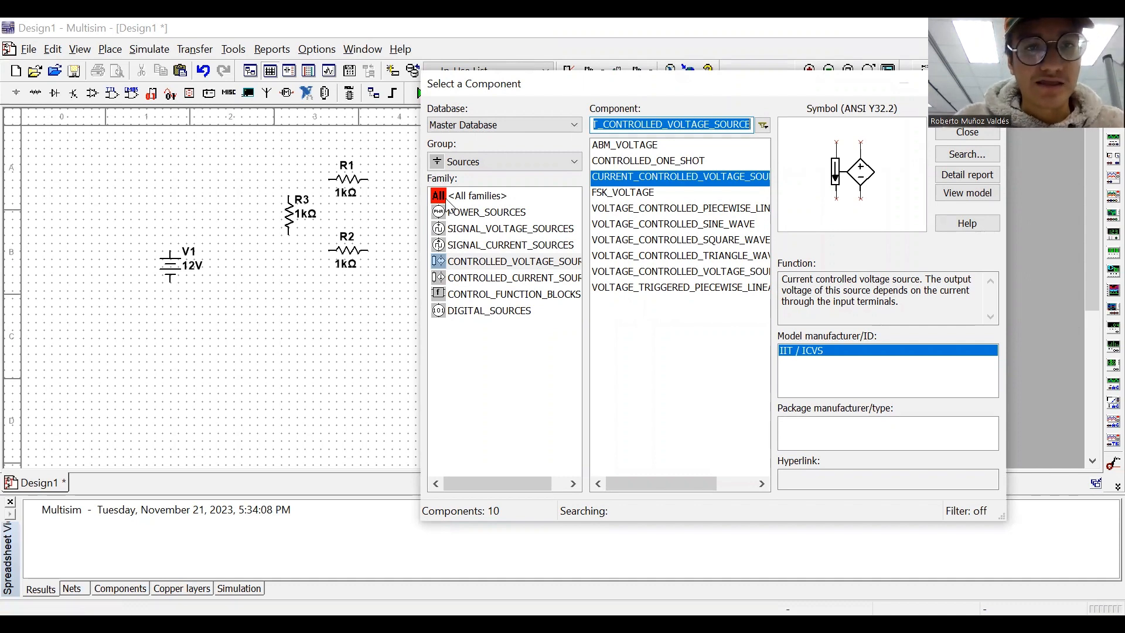
Place a VOLTAGE_CONTROLLED_CURRENT_SOURCE from the controlled current sources family just below R4.
left_click(507, 280)
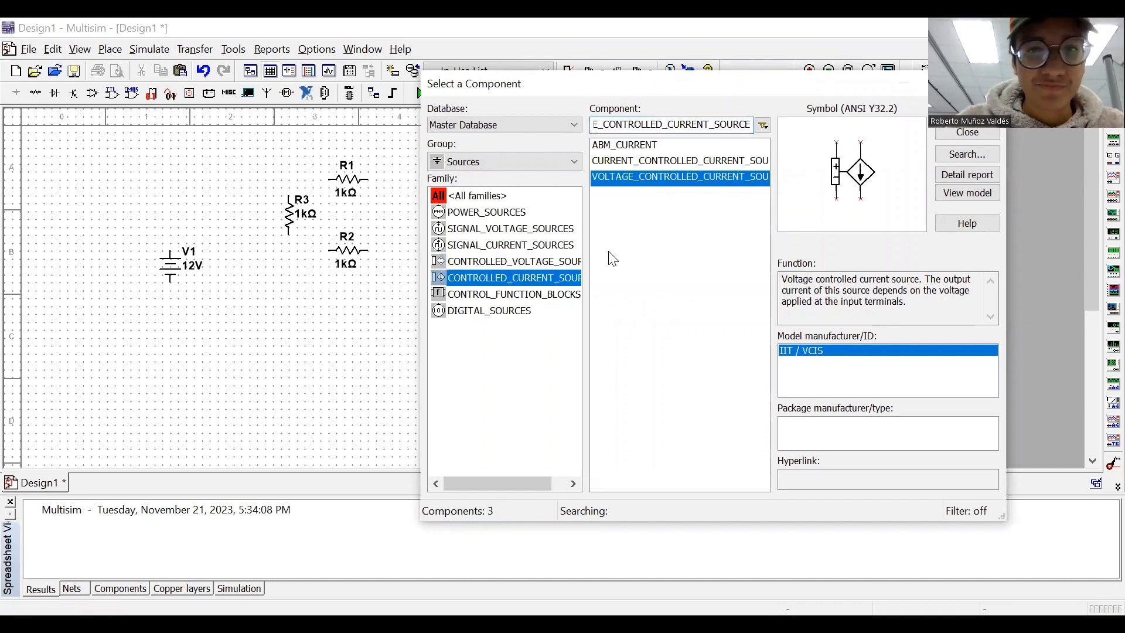
left_click(977, 132)
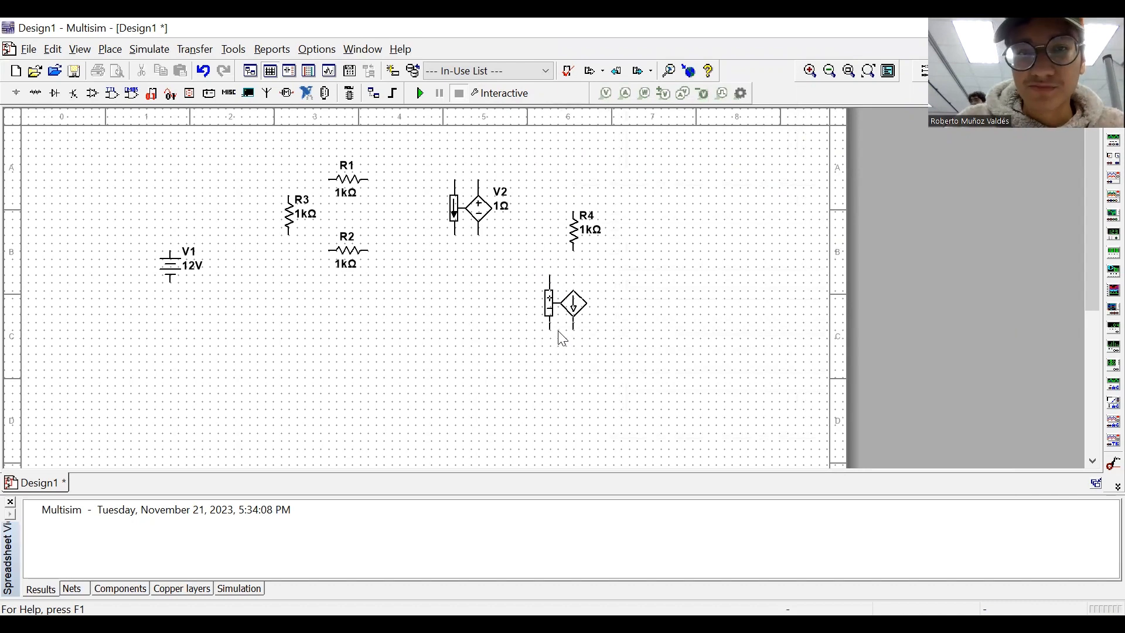
left_click(544, 342)
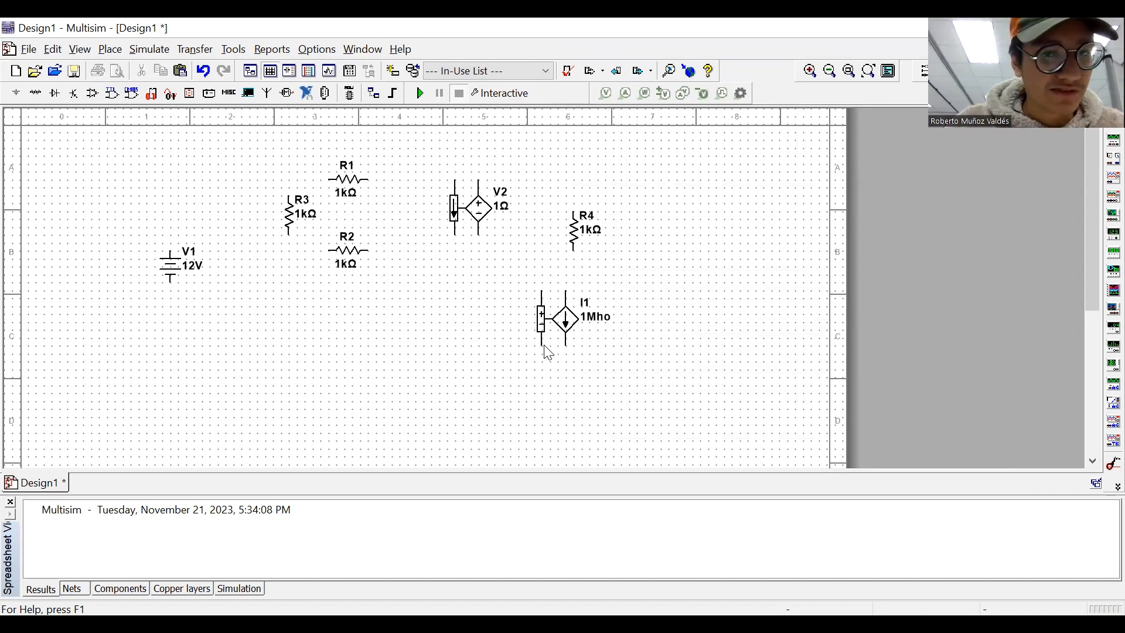
key("Escape")
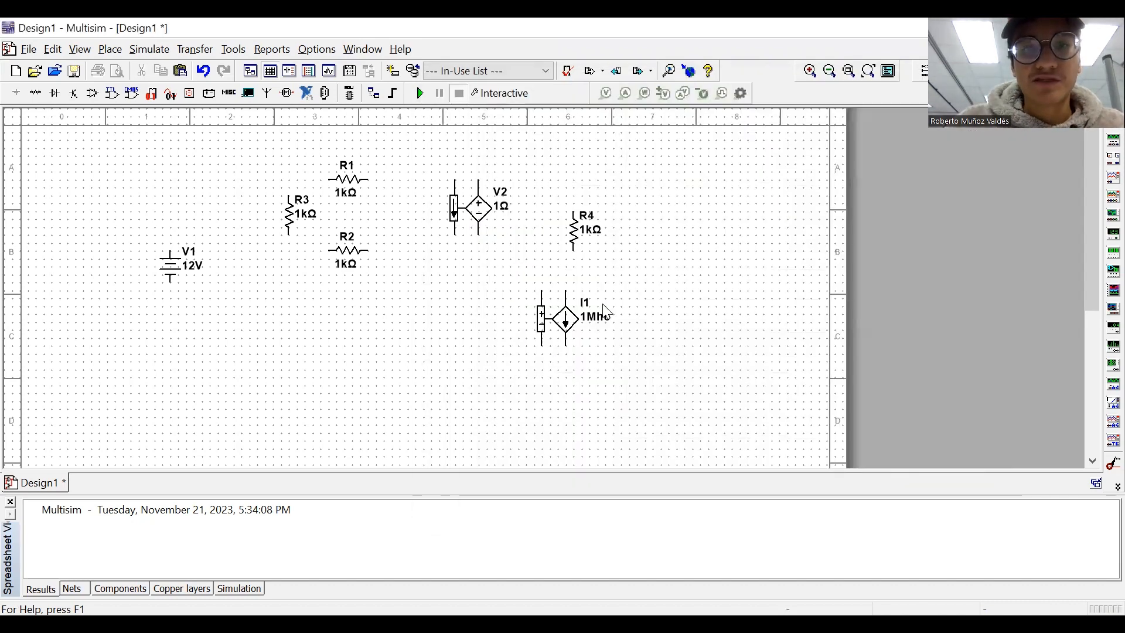
Rotate controlled current source I1 90° clockwise twice so its arrow points upward.
left_click(602, 306)
right_click(577, 319)
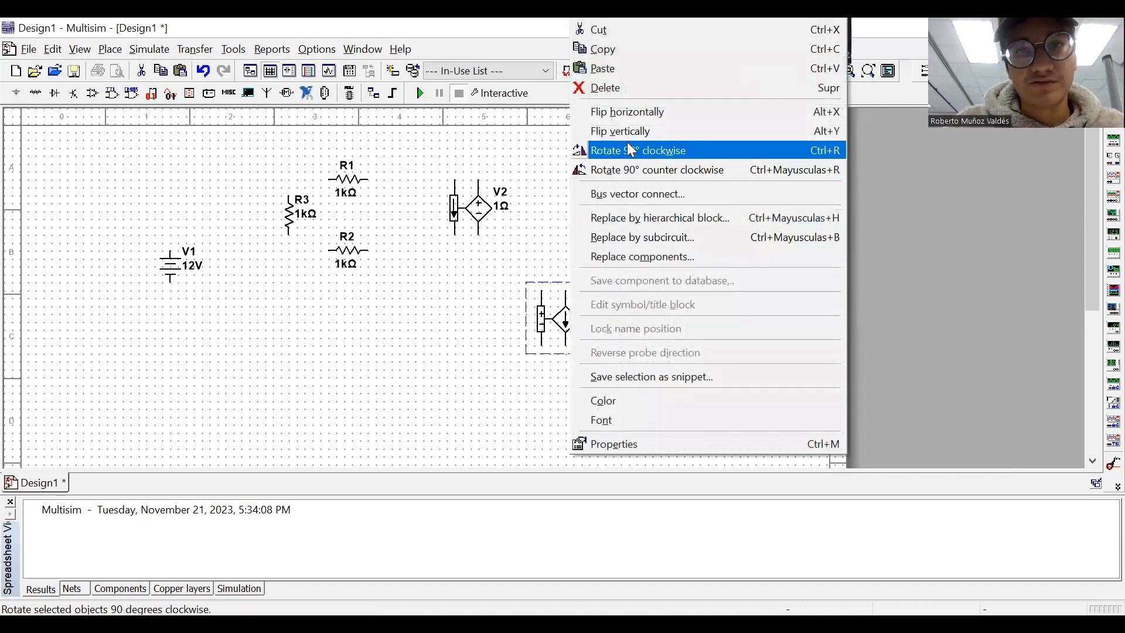
left_click(641, 151)
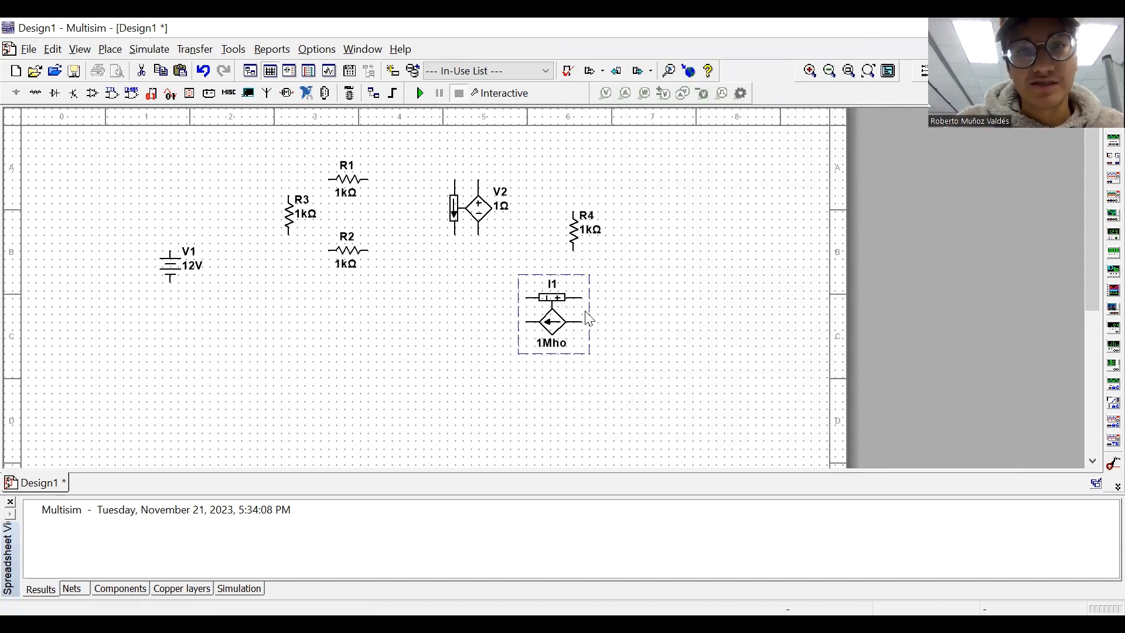
right_click(550, 331)
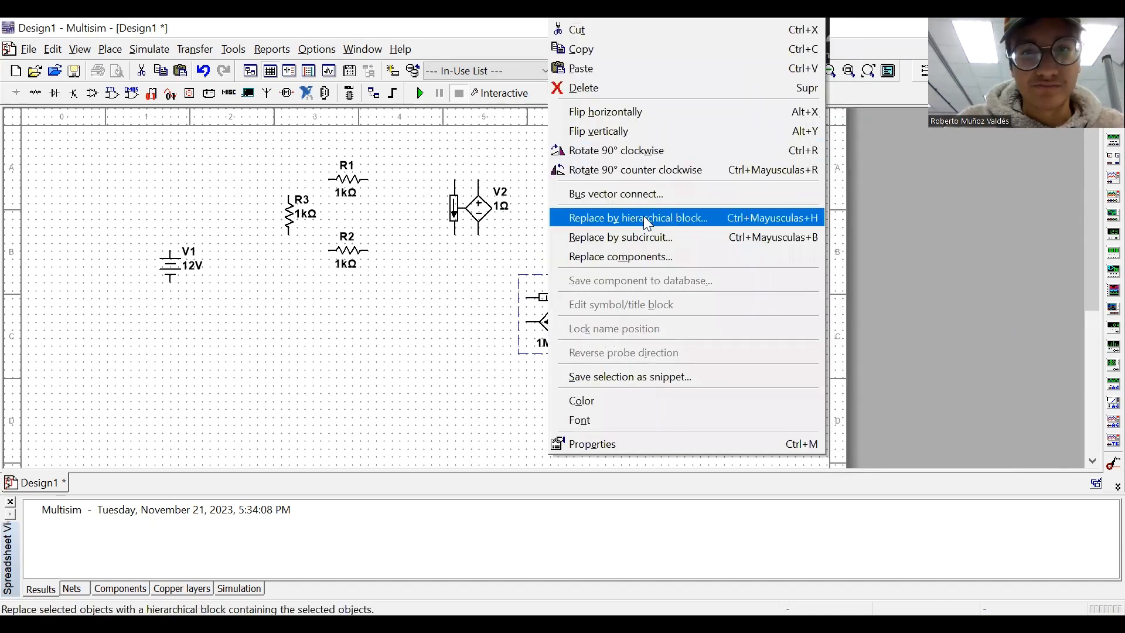
left_click(662, 151)
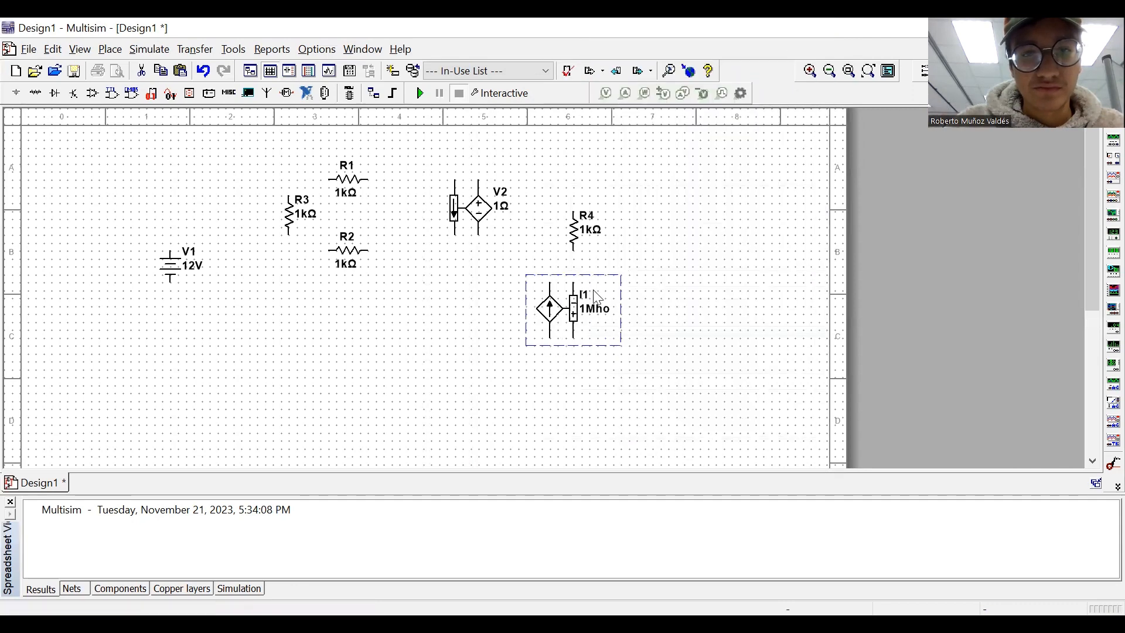
left_click(706, 300)
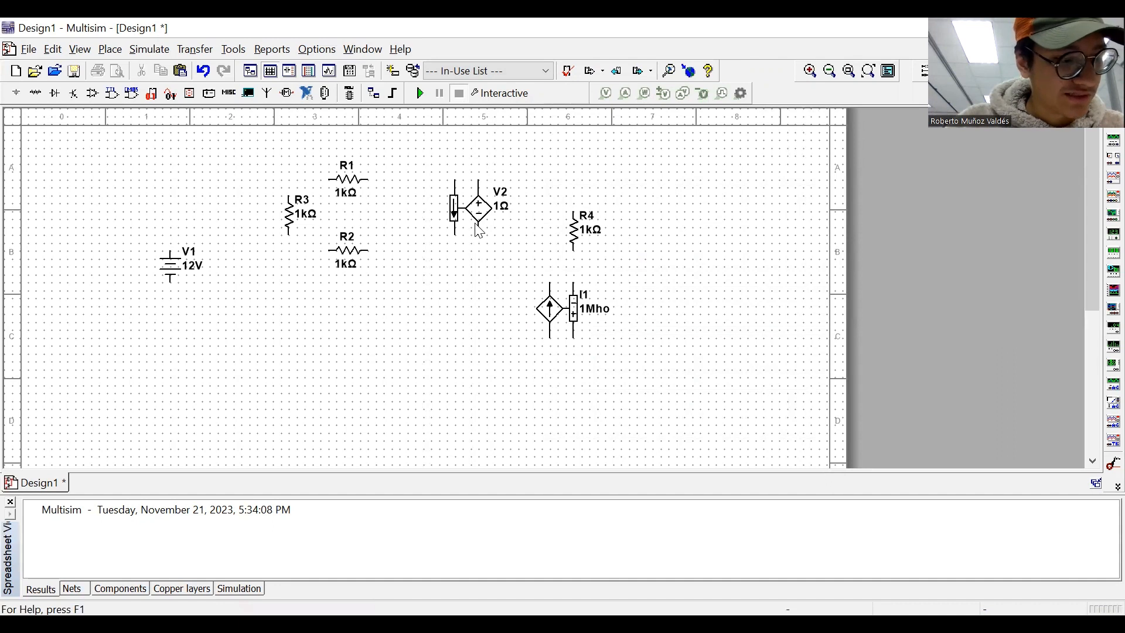
Move R2 and R1 rightward toward V2, and shift R4 farther right and slightly down, clear of I1.
left_click_drag(354, 257, 385, 261)
left_click_drag(349, 187, 397, 173)
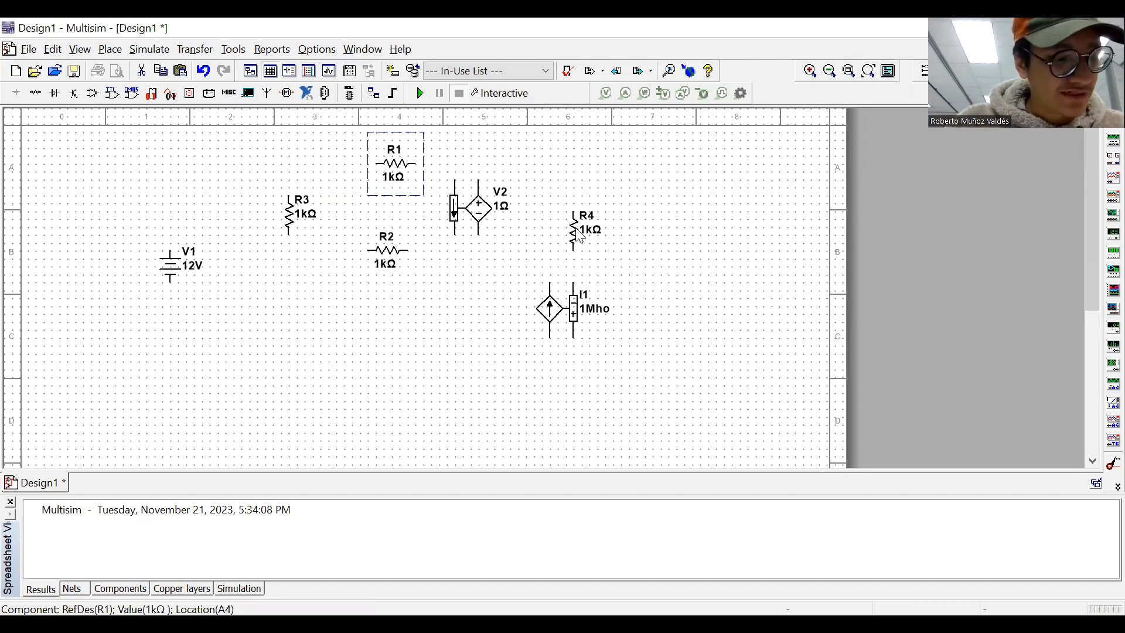
left_click_drag(579, 236, 690, 268)
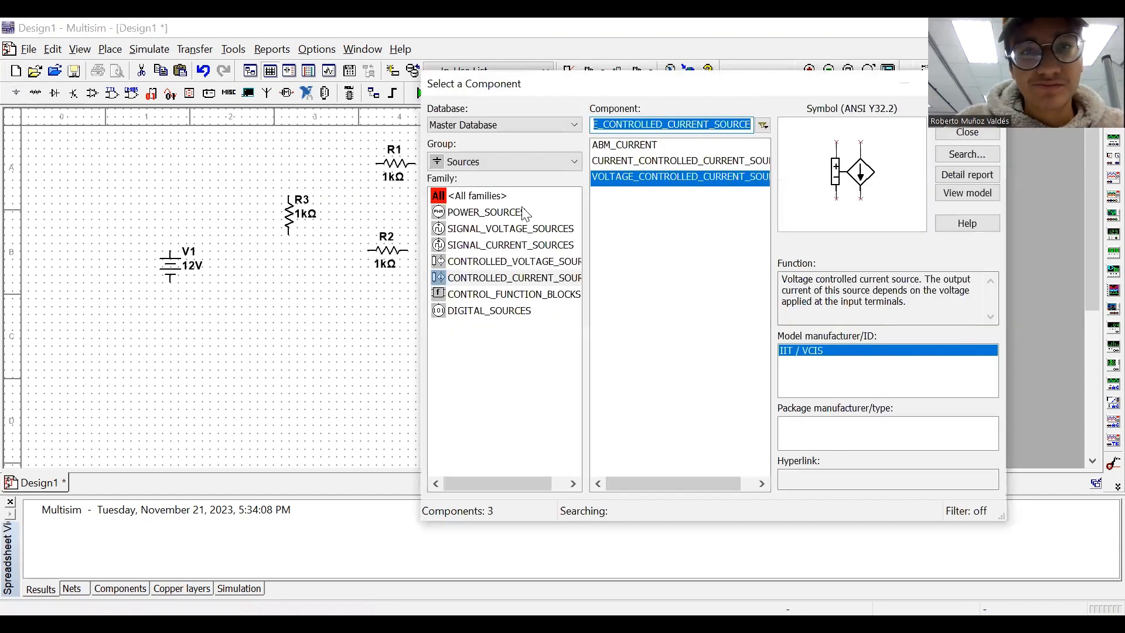
Place a DC_CURRENT source directly below resistor R3.
left_click(497, 198)
left_click(618, 415)
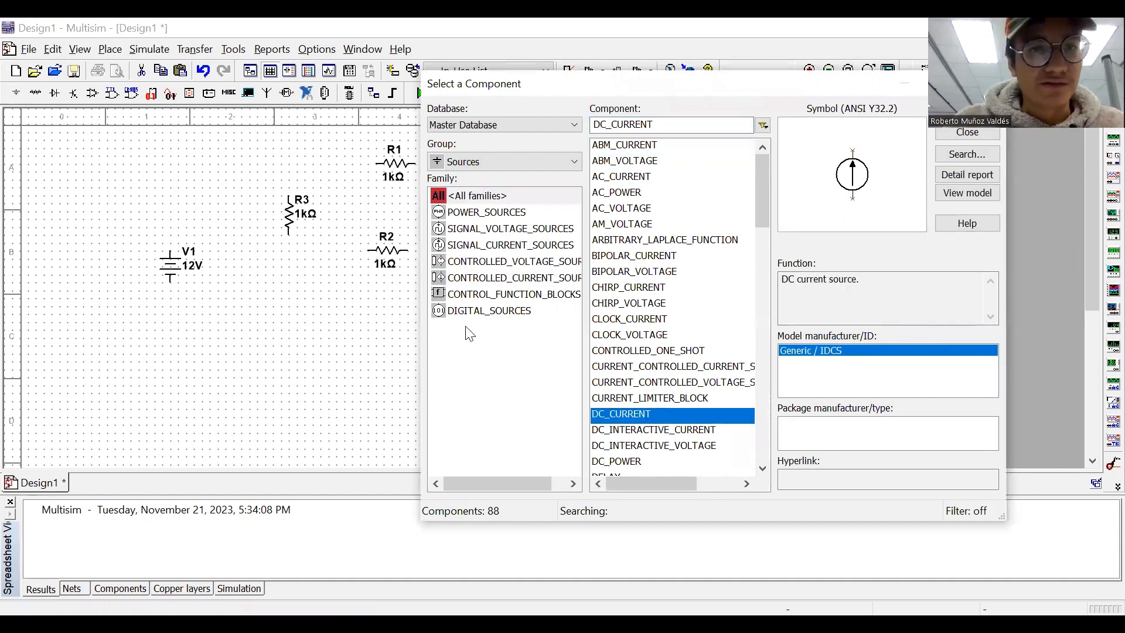
key("Return")
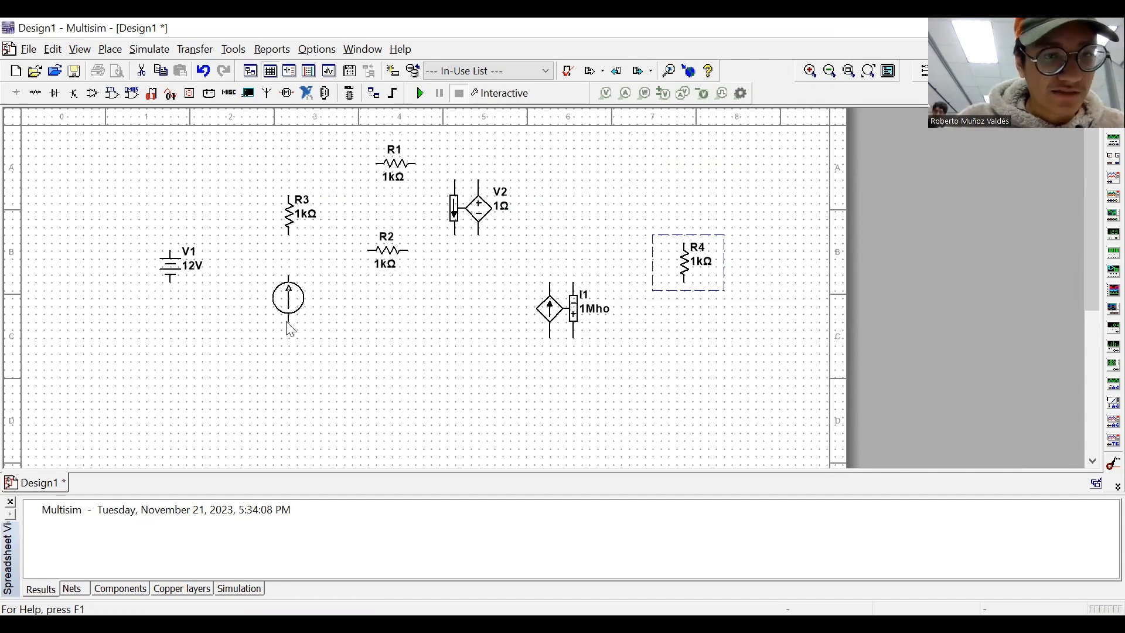
left_click(286, 320)
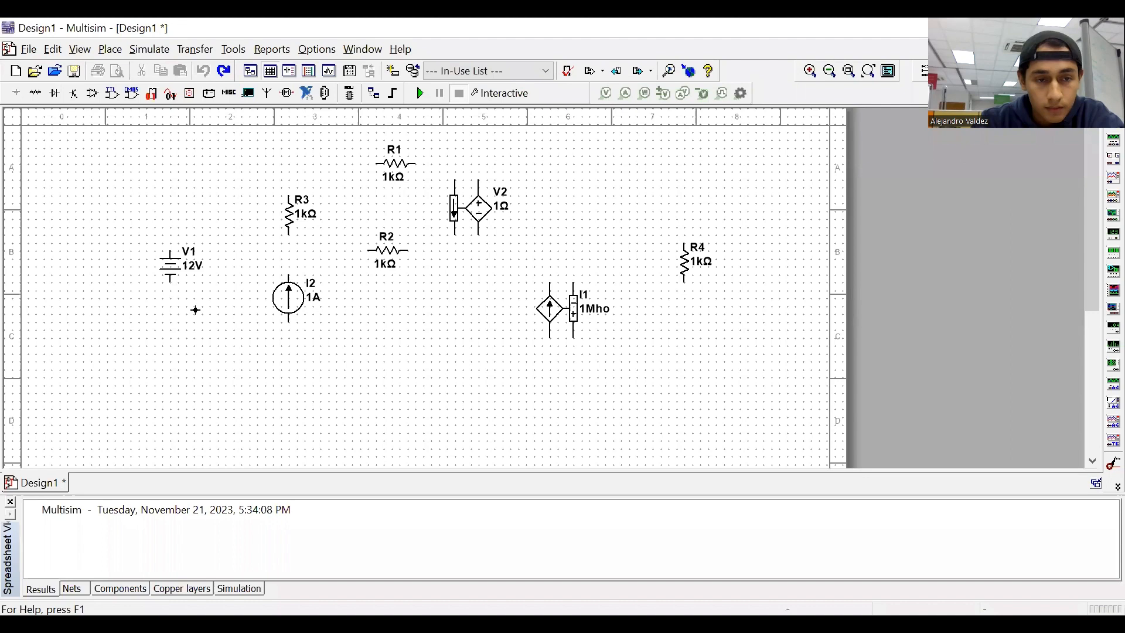
Wire V1's negative terminal to I2's lower terminal, and I2's lower terminal to the lower terminal of I1's current source.
left_click(170, 276)
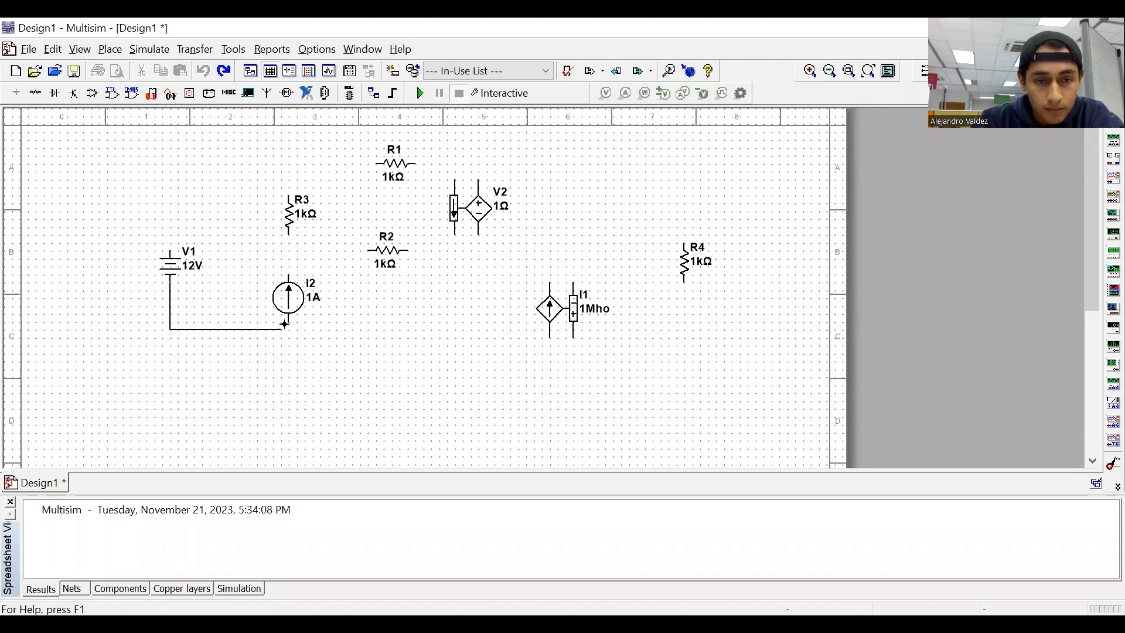
left_click(288, 321)
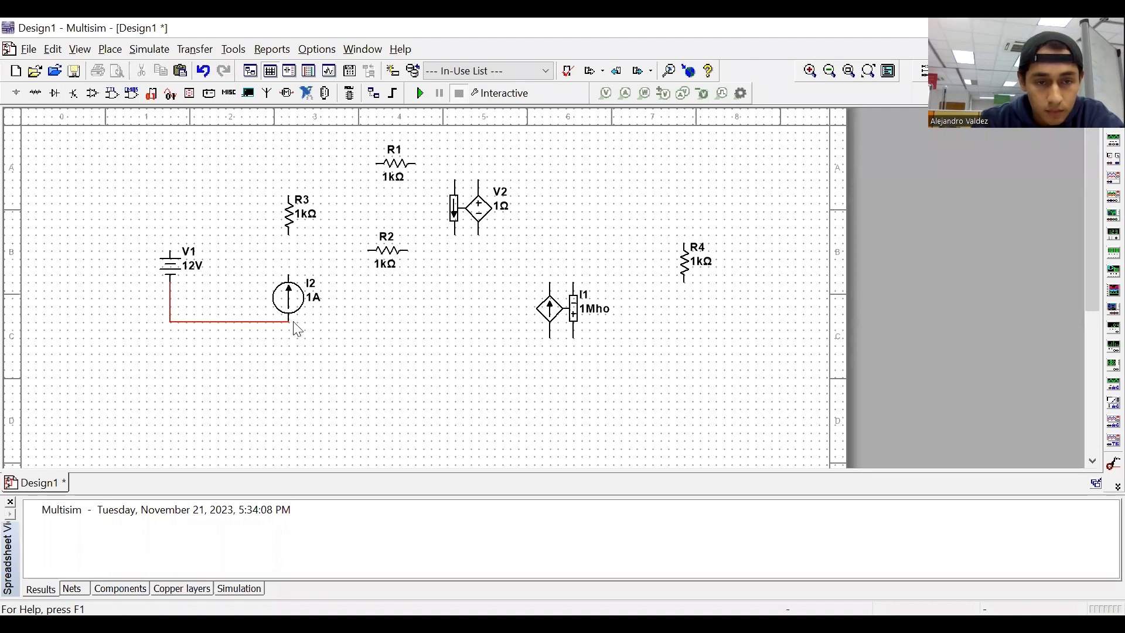
left_click(290, 320)
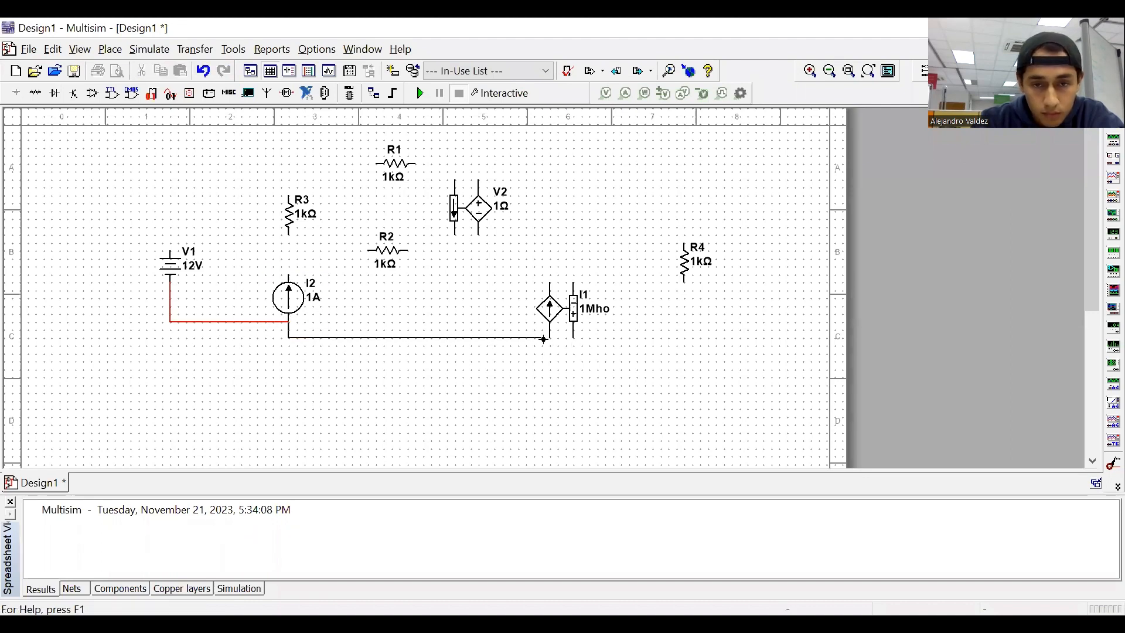
left_click(549, 337)
left_click(546, 337)
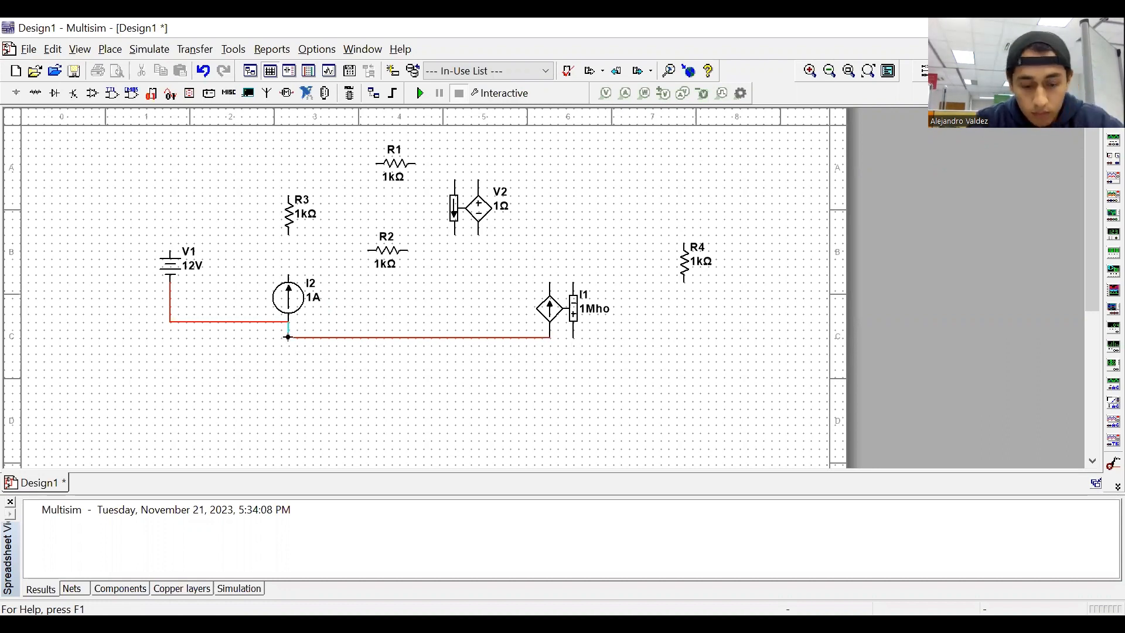
left_click(550, 338)
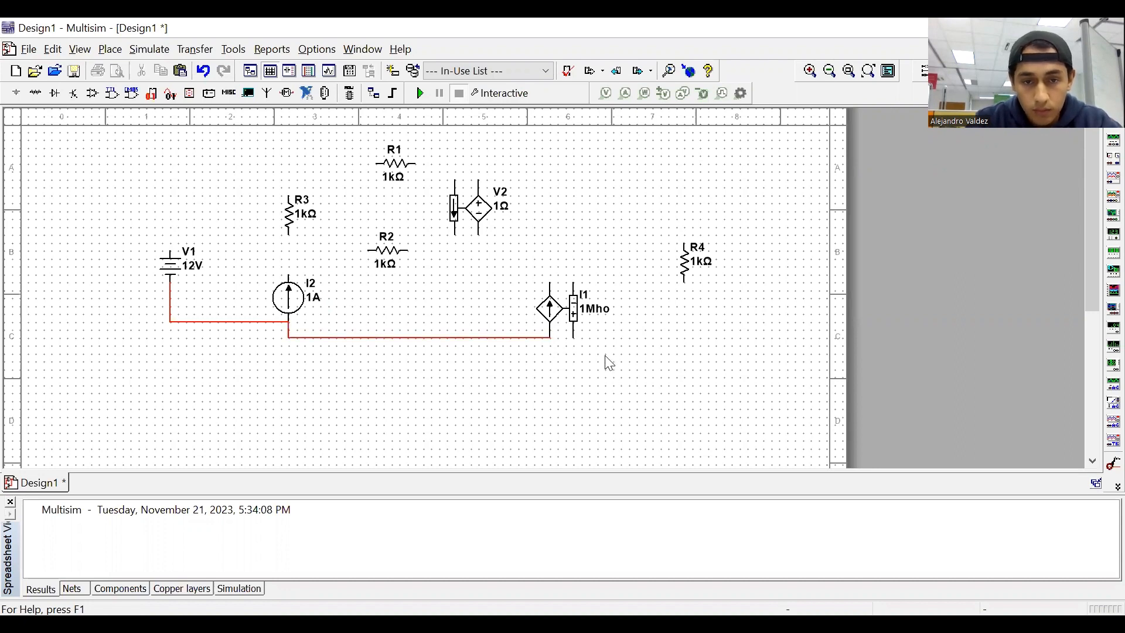
Wire the lower terminal of I1's current source to the lower end of R4.
left_click(551, 342)
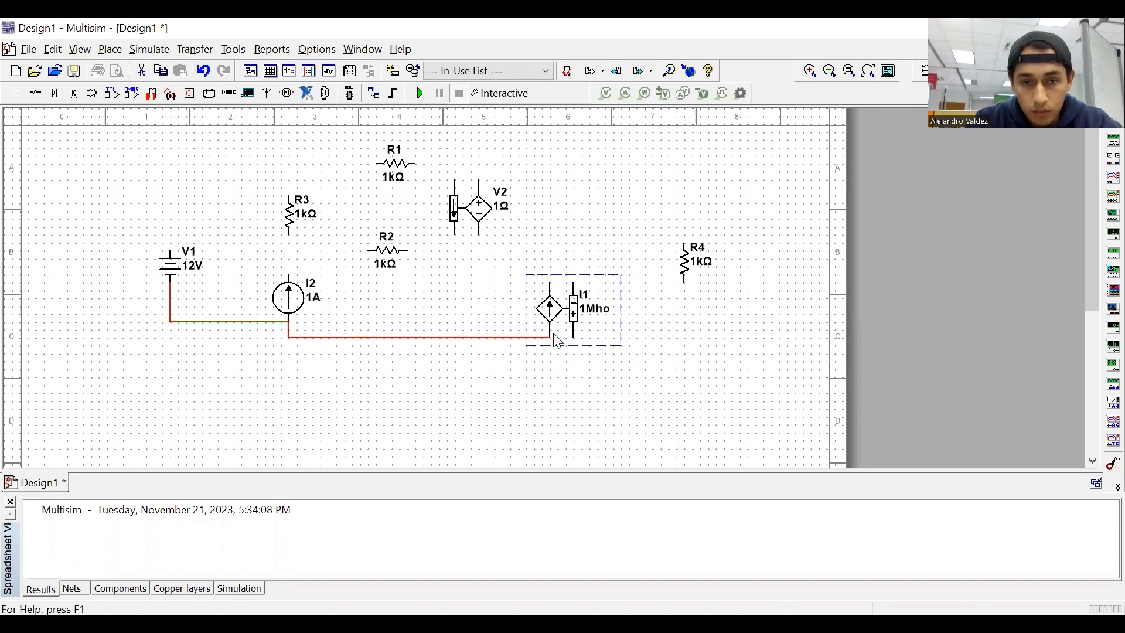
left_click(565, 345)
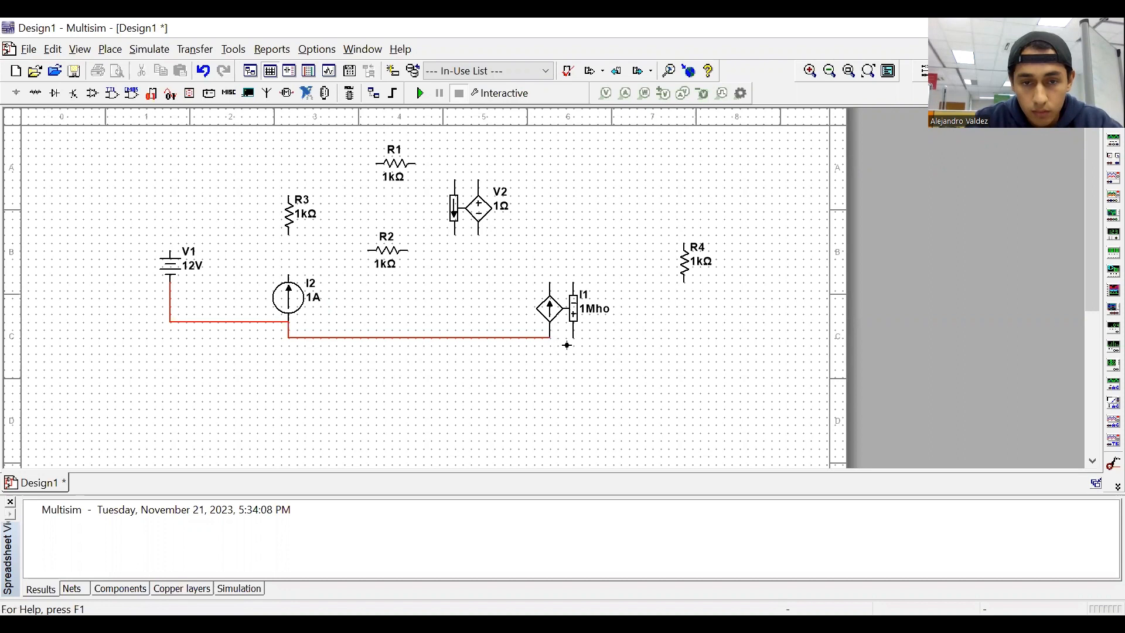
left_click(684, 286)
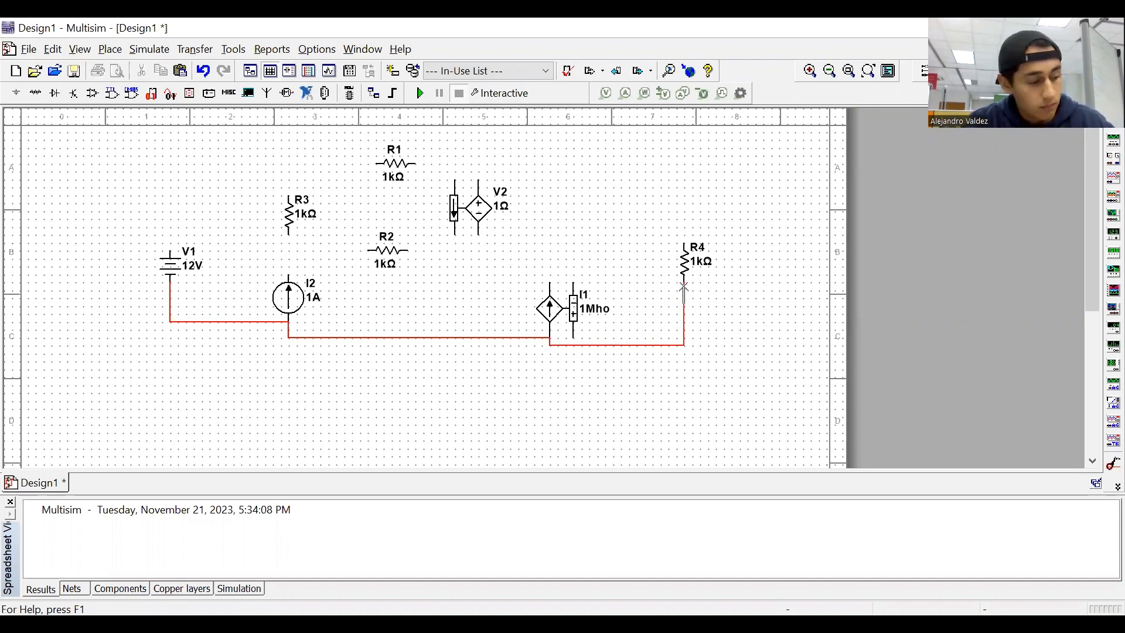
Wire R4's upper end to V2's positive output, and V2's negative output to the upper terminal of I1's current source.
left_click(683, 242)
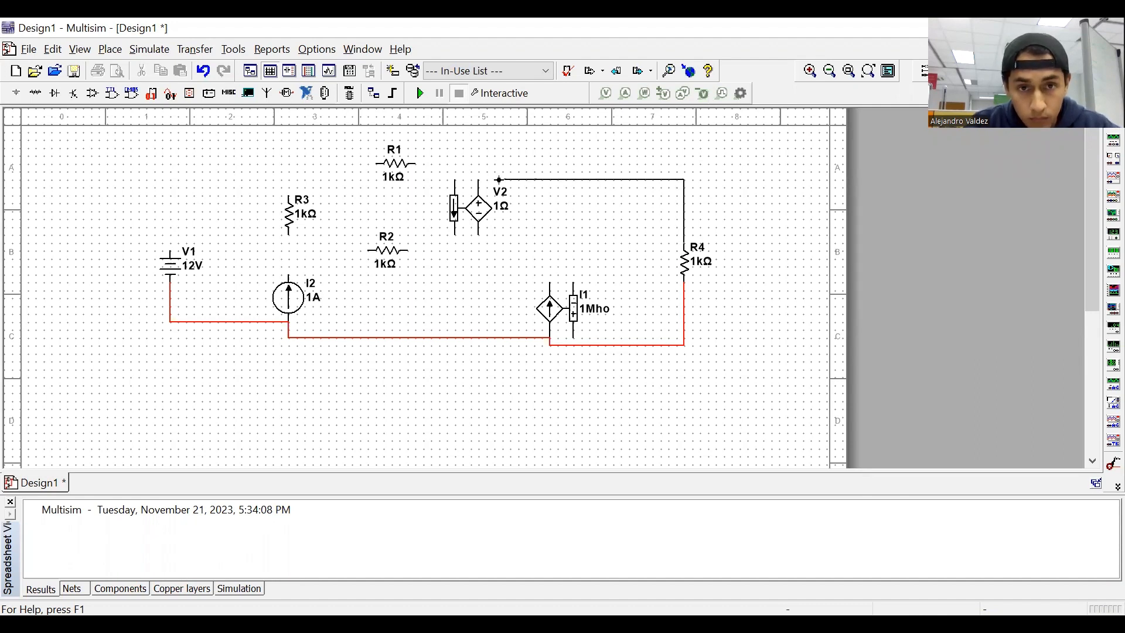
left_click(482, 233)
left_click(549, 283)
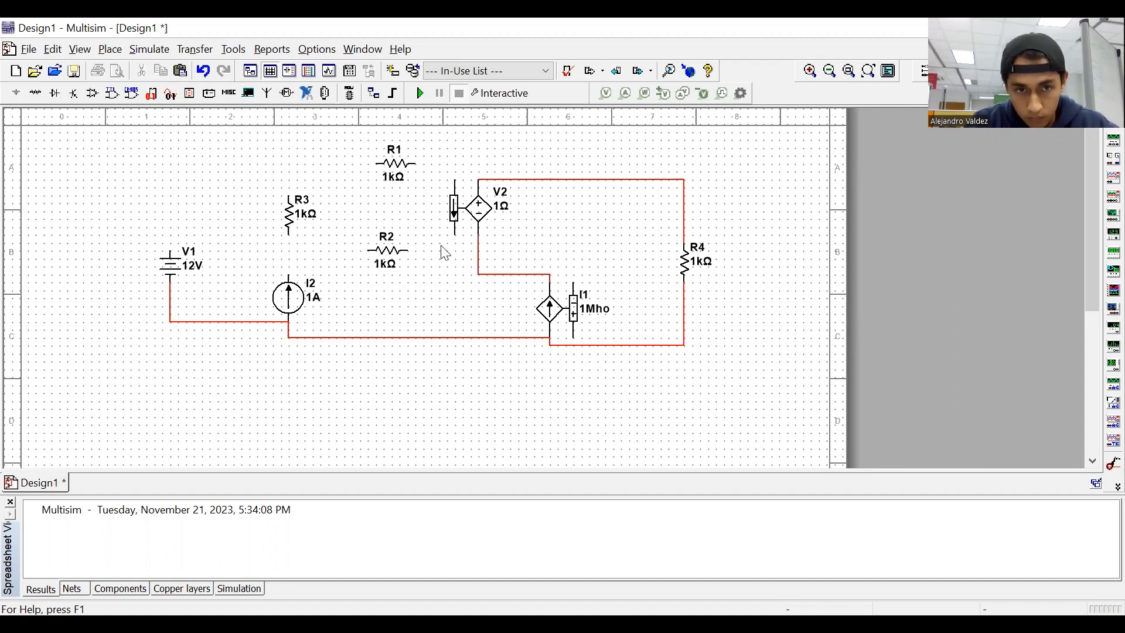
Wire R1 between V2's positive output and the upper end of R3.
left_click(478, 274)
left_click(478, 179)
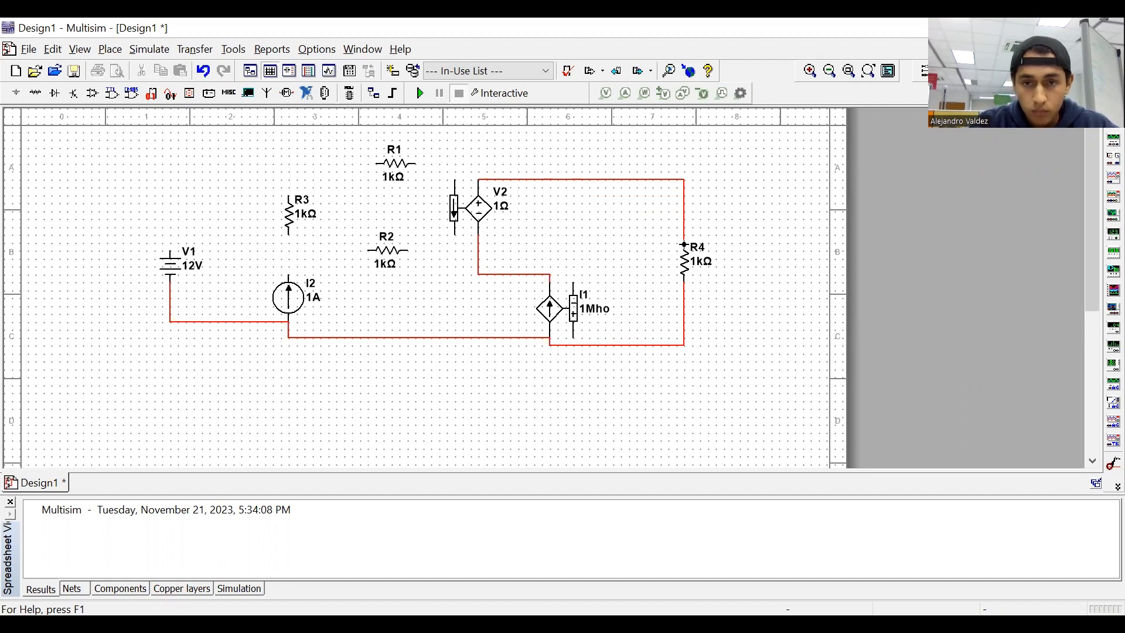
left_click(479, 186)
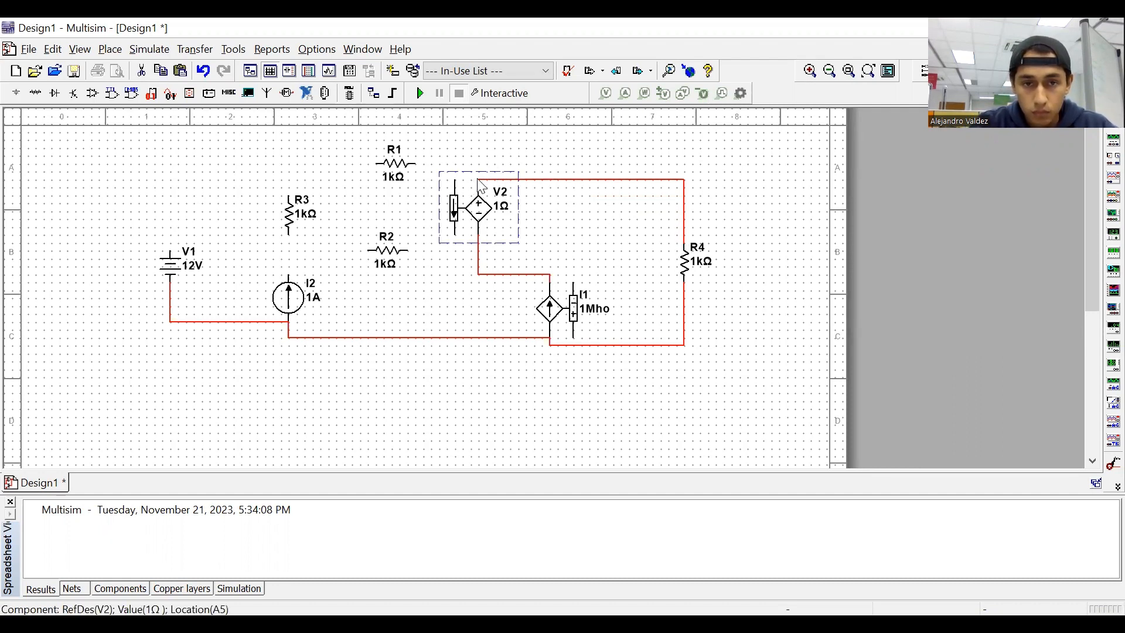
left_click(479, 180)
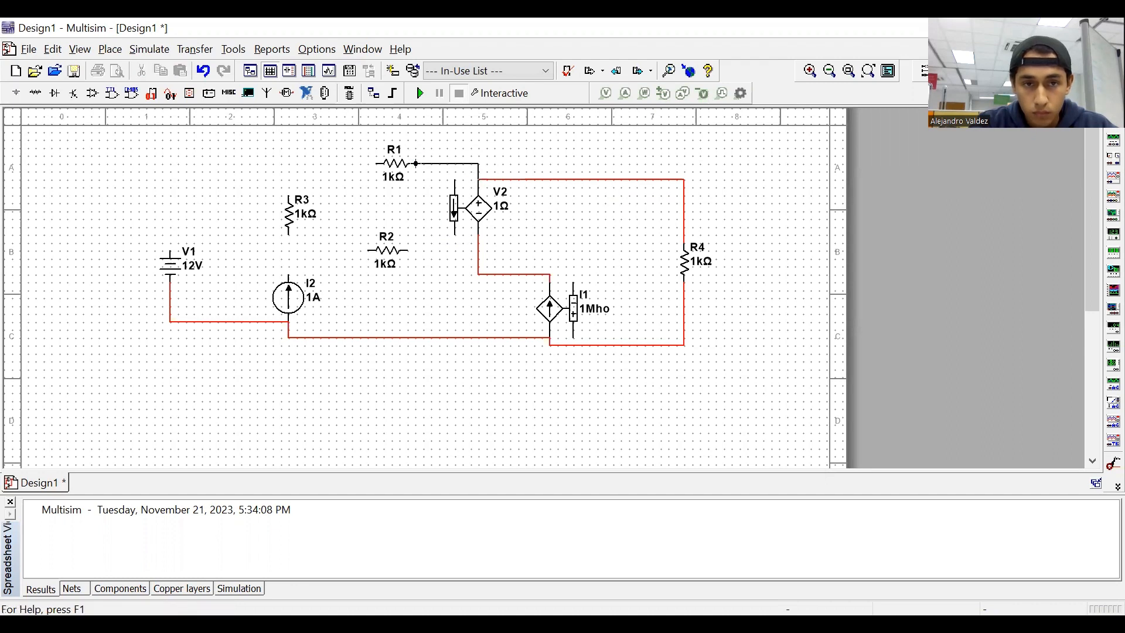
left_click(414, 162)
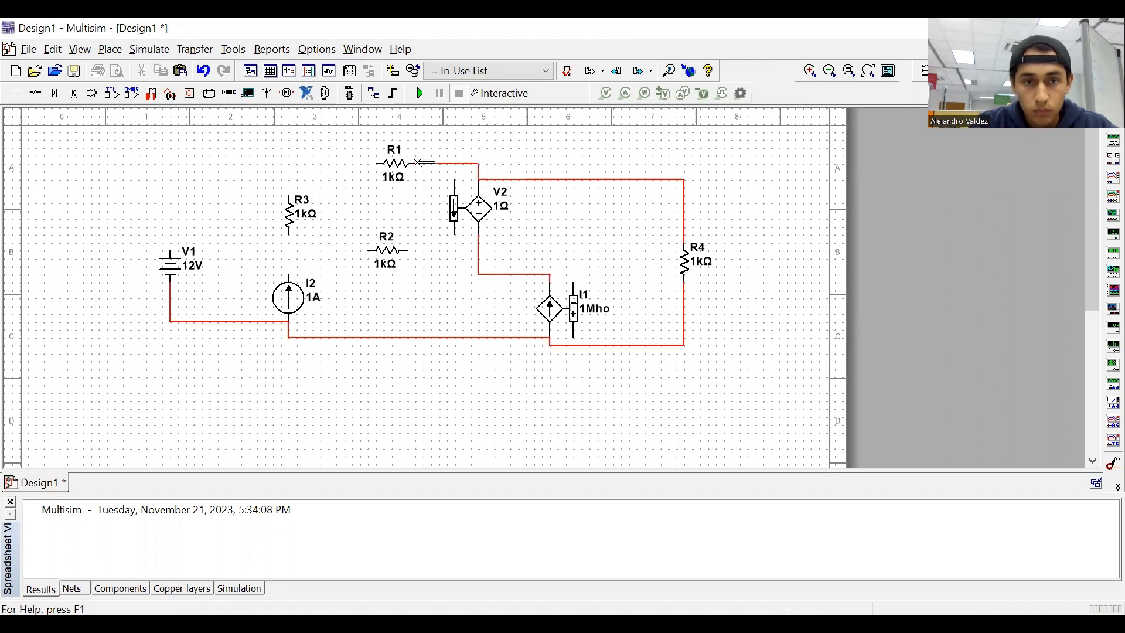
left_click(373, 163)
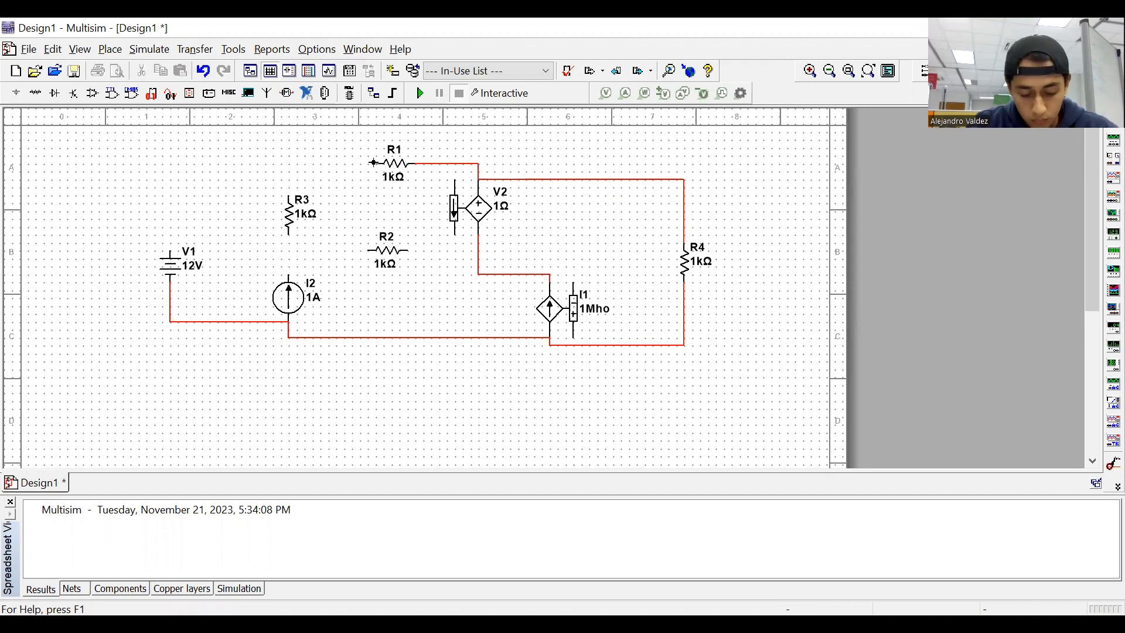
left_click(287, 194)
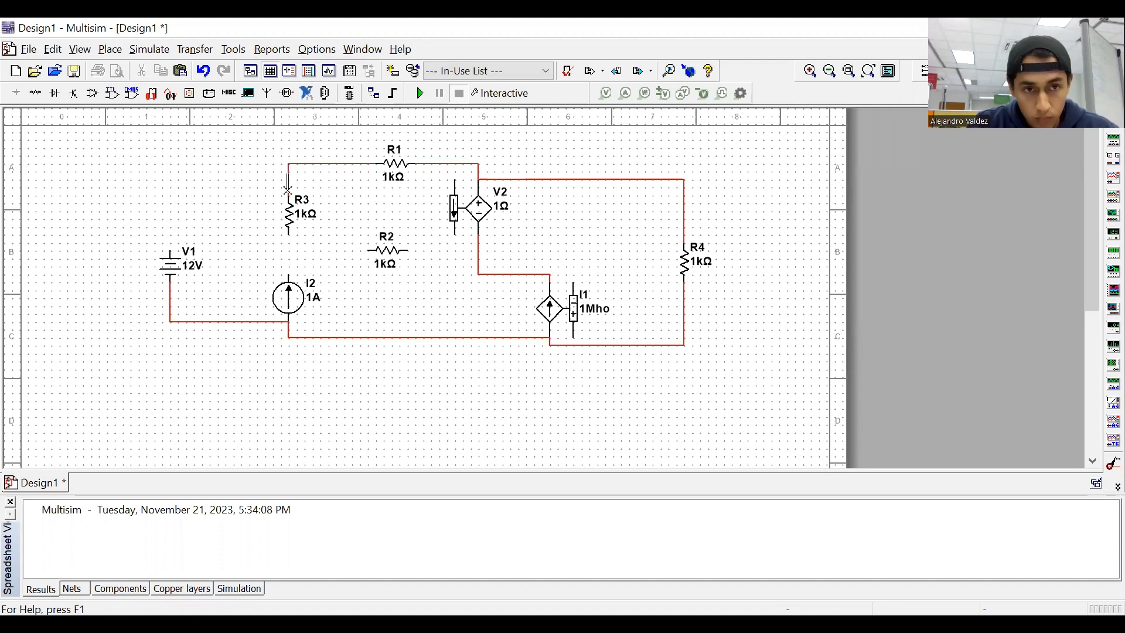
Wire R3's lower end to I2's upper terminal, and V1's positive terminal to the wire joining R1 and R3.
left_click(287, 238)
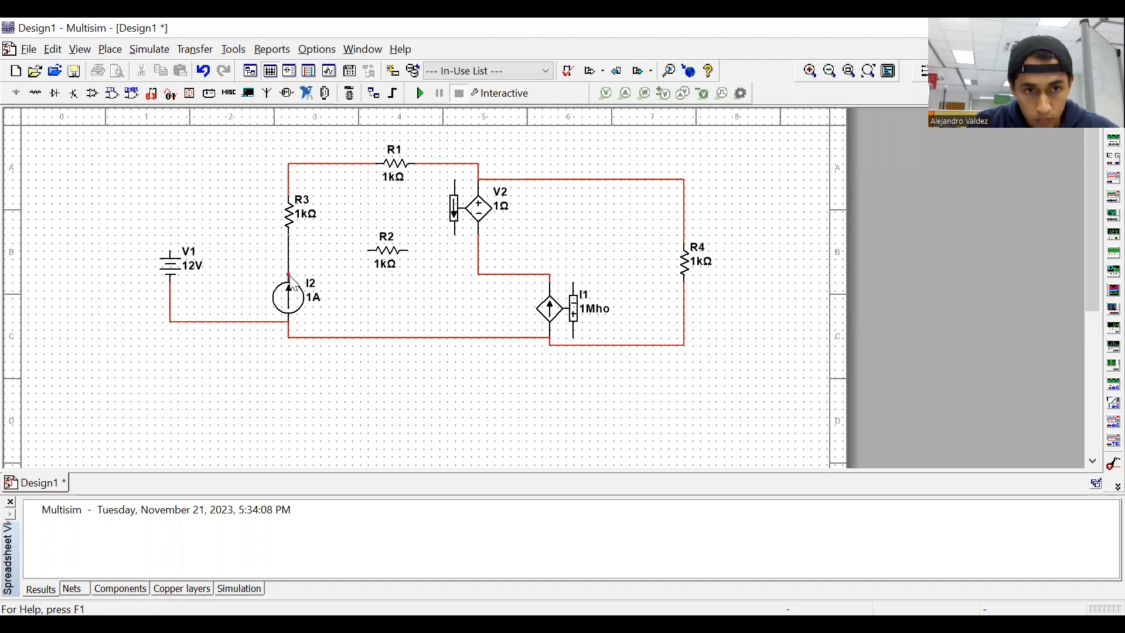
left_click(288, 276)
left_click(170, 250)
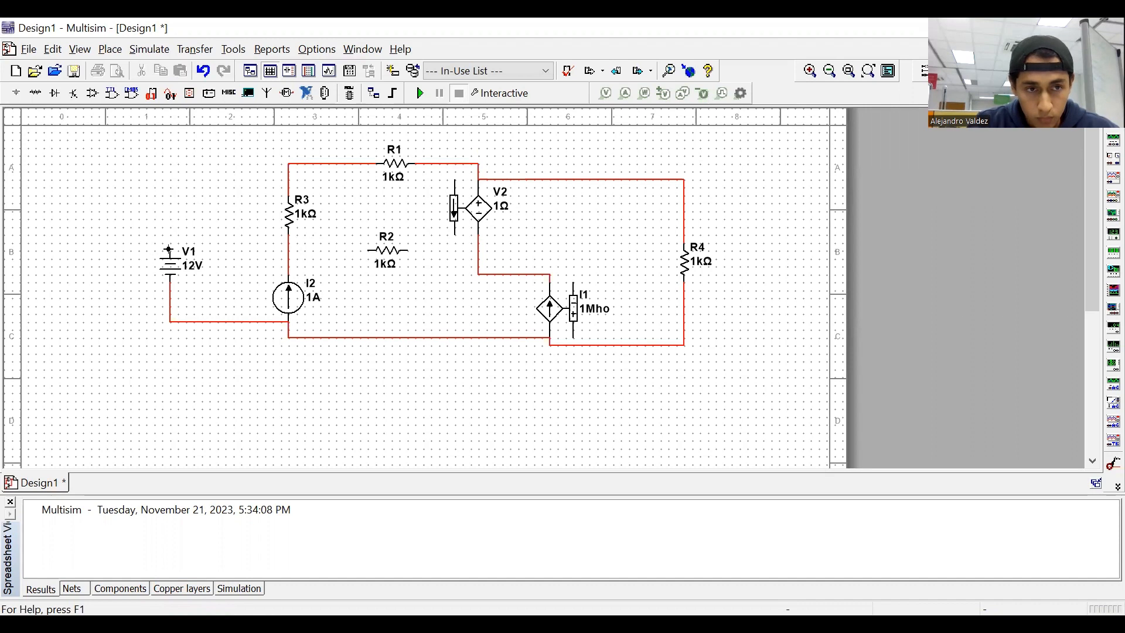
left_click(285, 165)
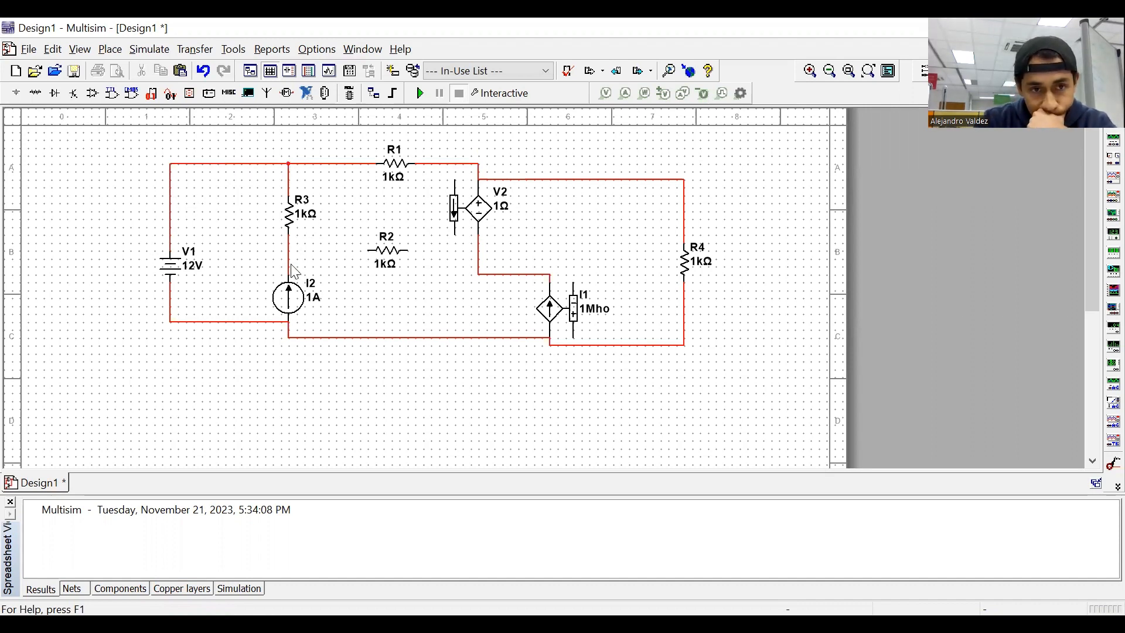
Wire R2 between the wire joining R3 to I2 and the wire leaving V2's negative output.
left_click(368, 250)
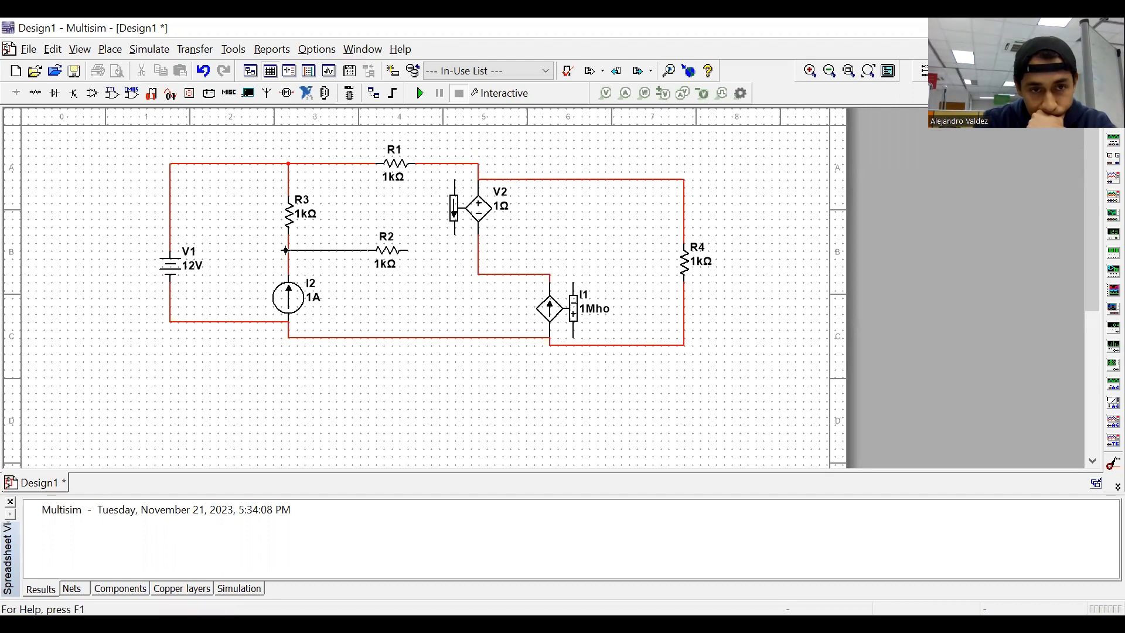
left_click(288, 250)
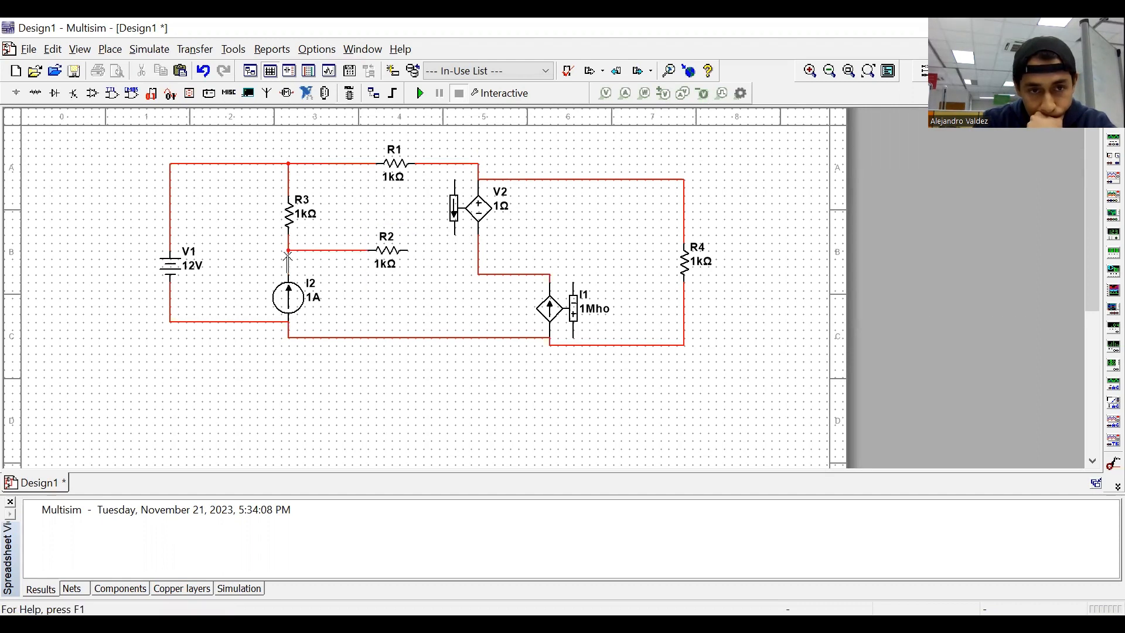
left_click(409, 250)
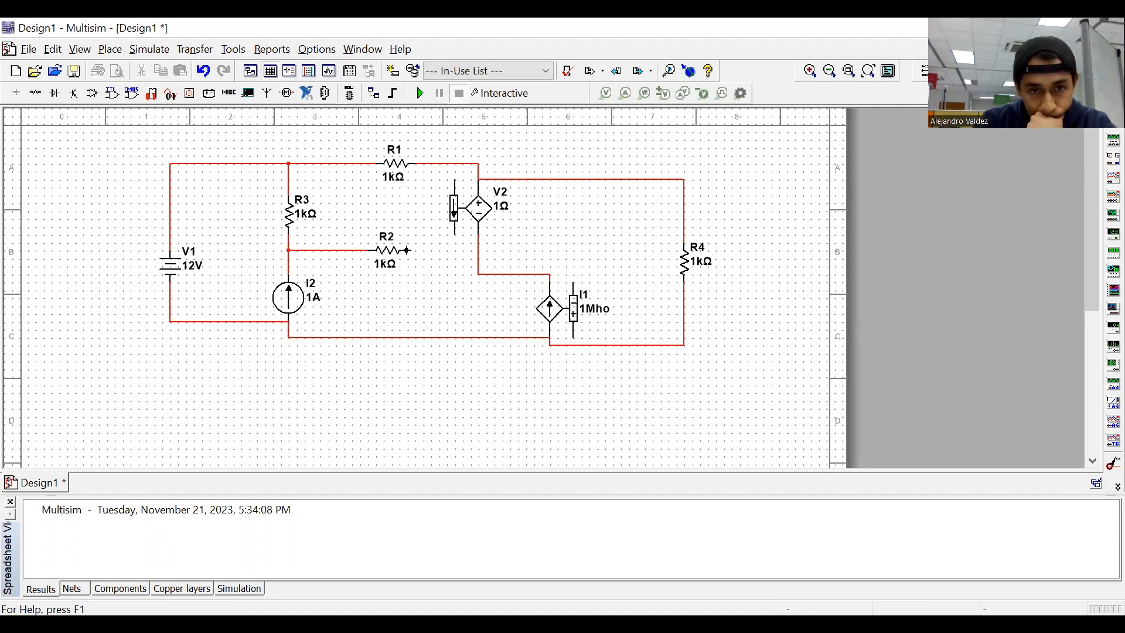
left_click(479, 249)
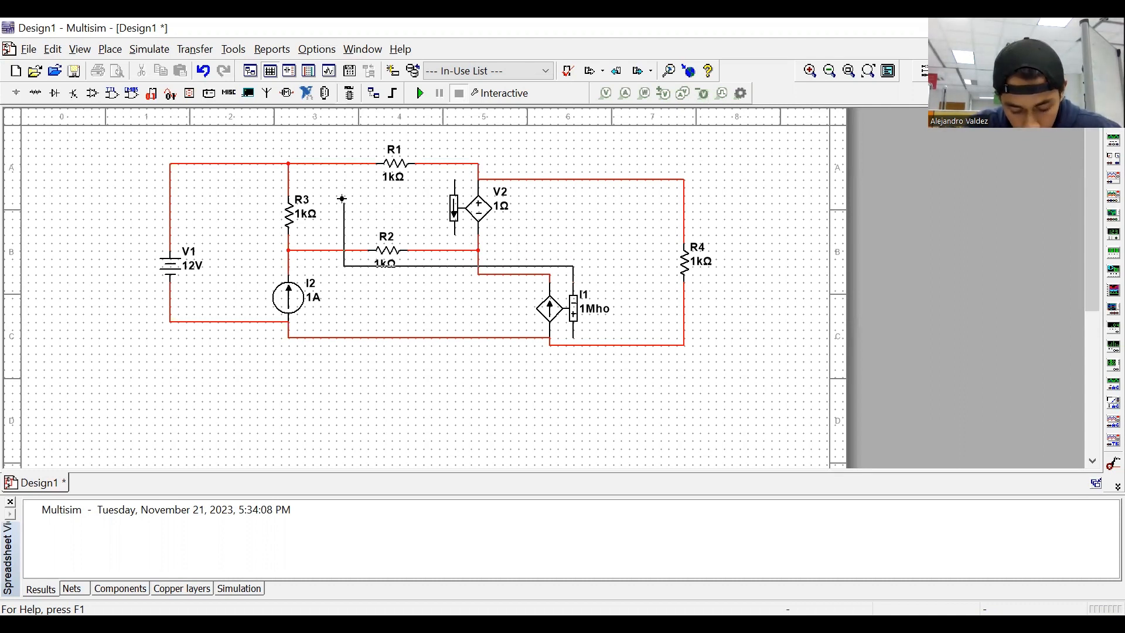
Wire I1's voltage-sensing terminals across R3, with the negative one at R3's upper end and the positive one at its lower end.
left_click(287, 190)
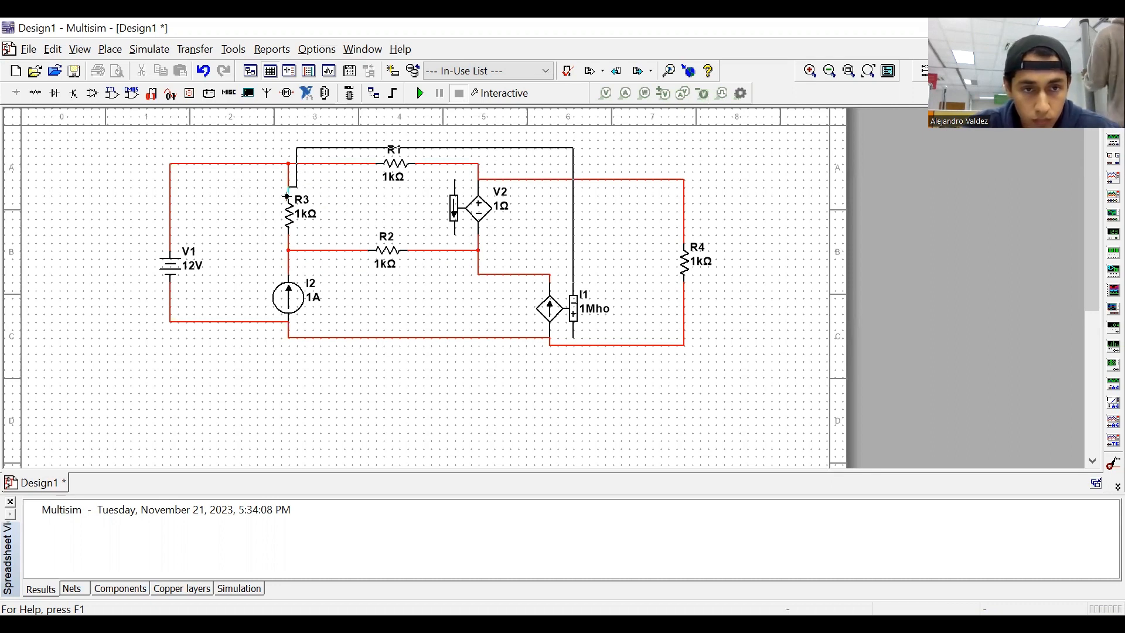
key("Escape")
left_click(573, 283)
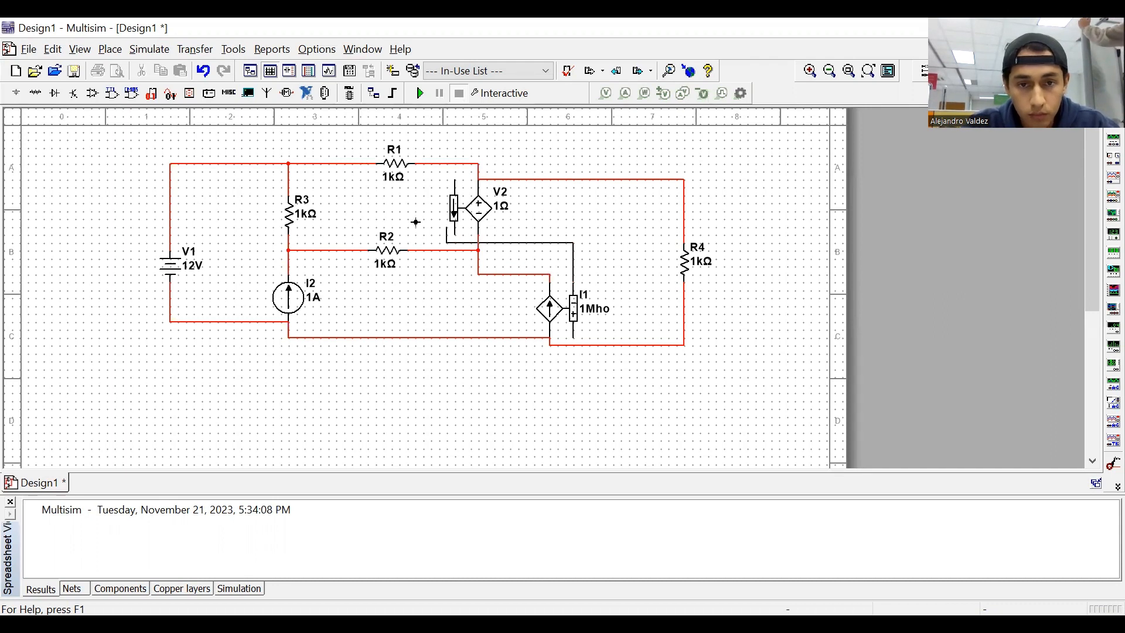
left_click(289, 190)
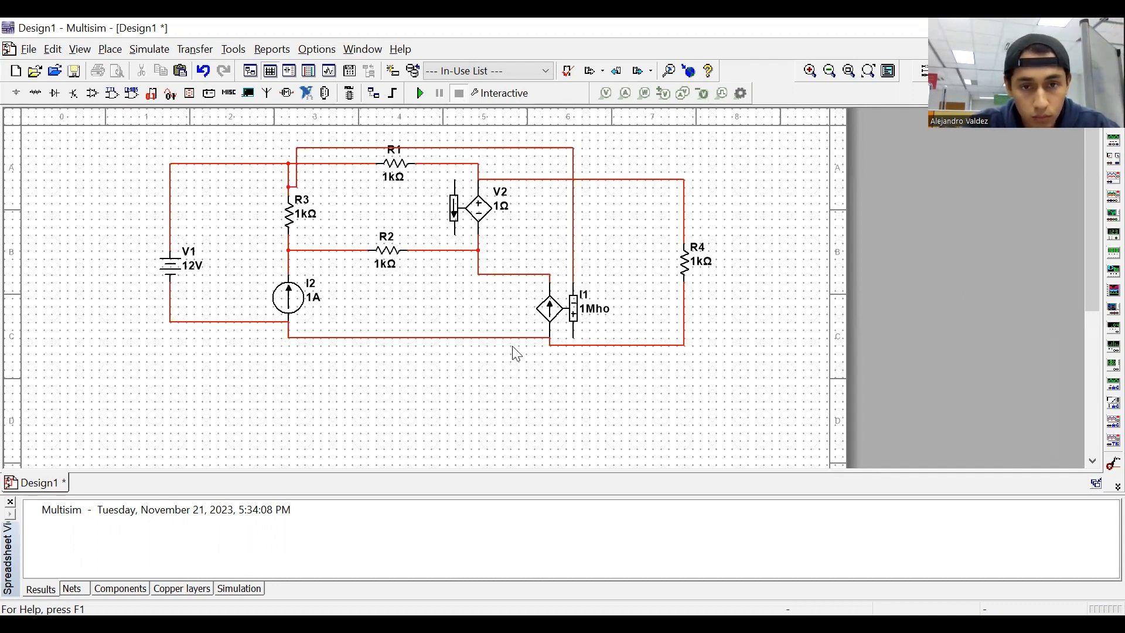
left_click(573, 338)
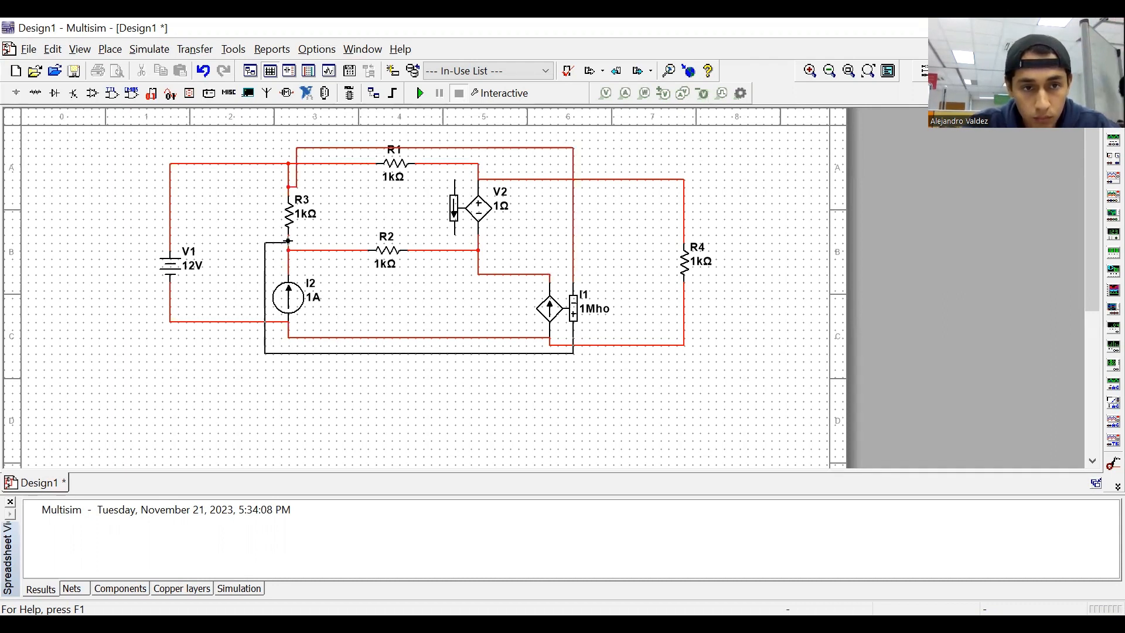
left_click(288, 249)
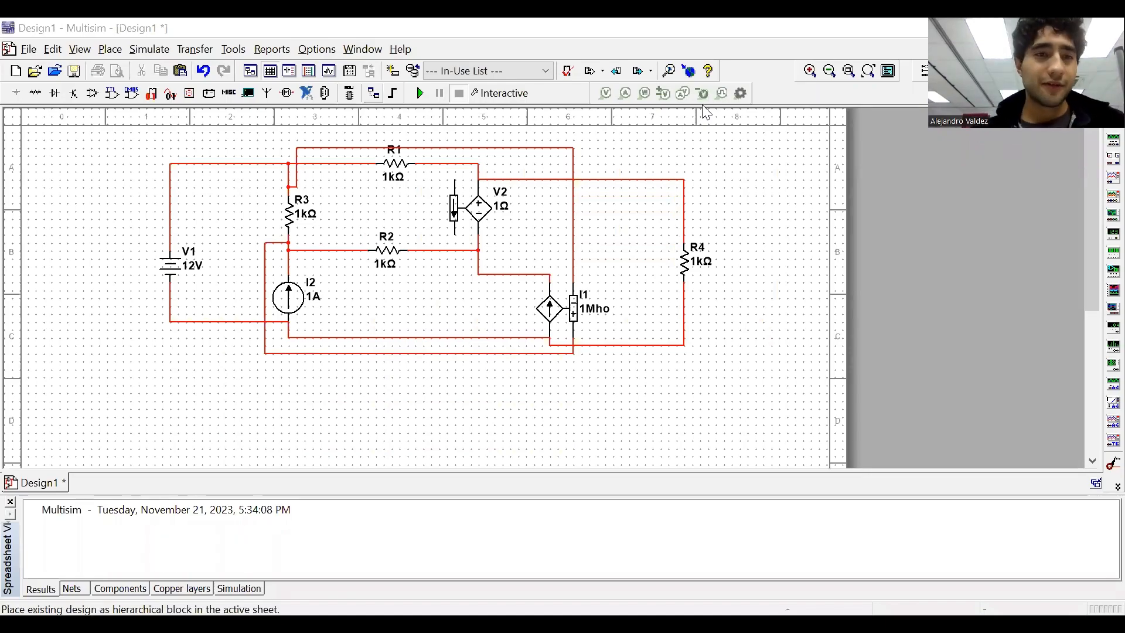
Set the voltage of DC source V1 to 2 V.
double_click(195, 270)
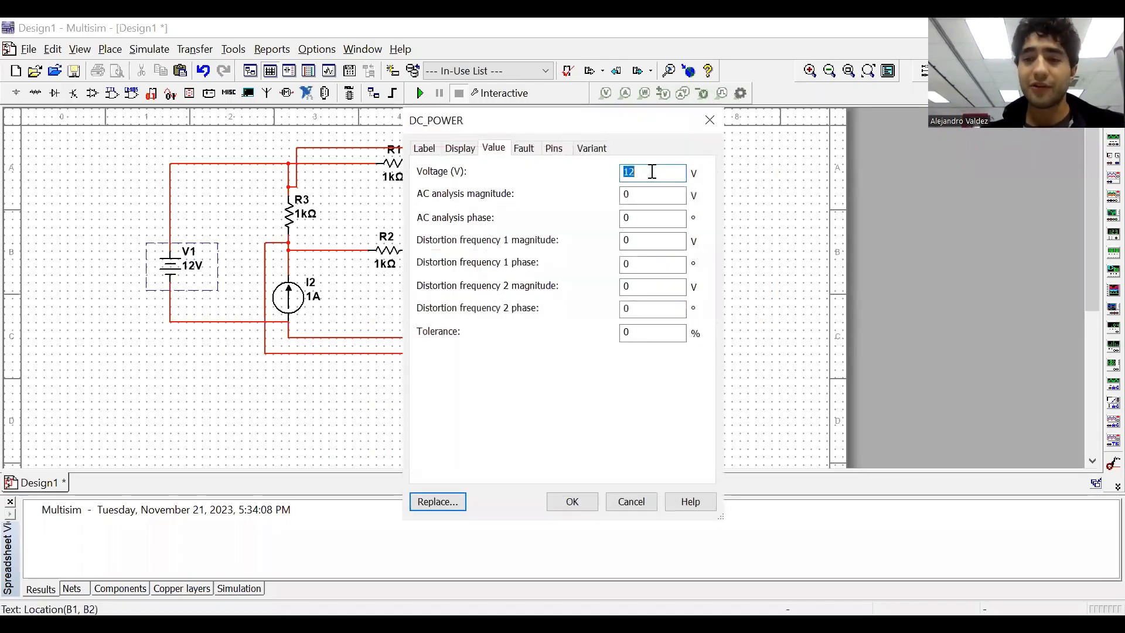
key("BackSpace")
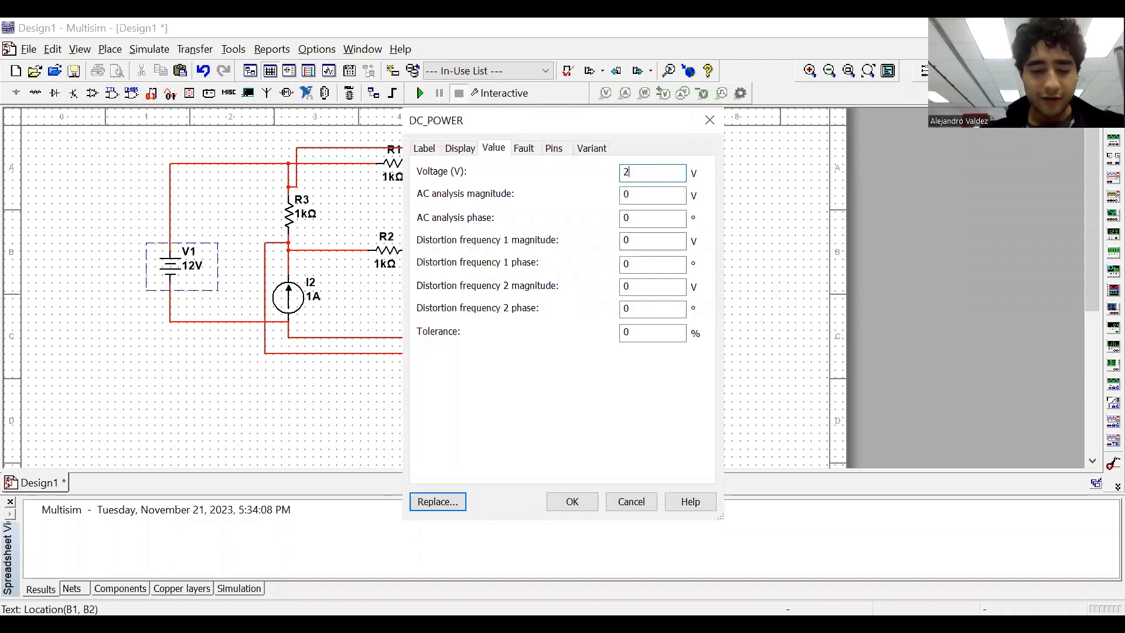
left_click(569, 502)
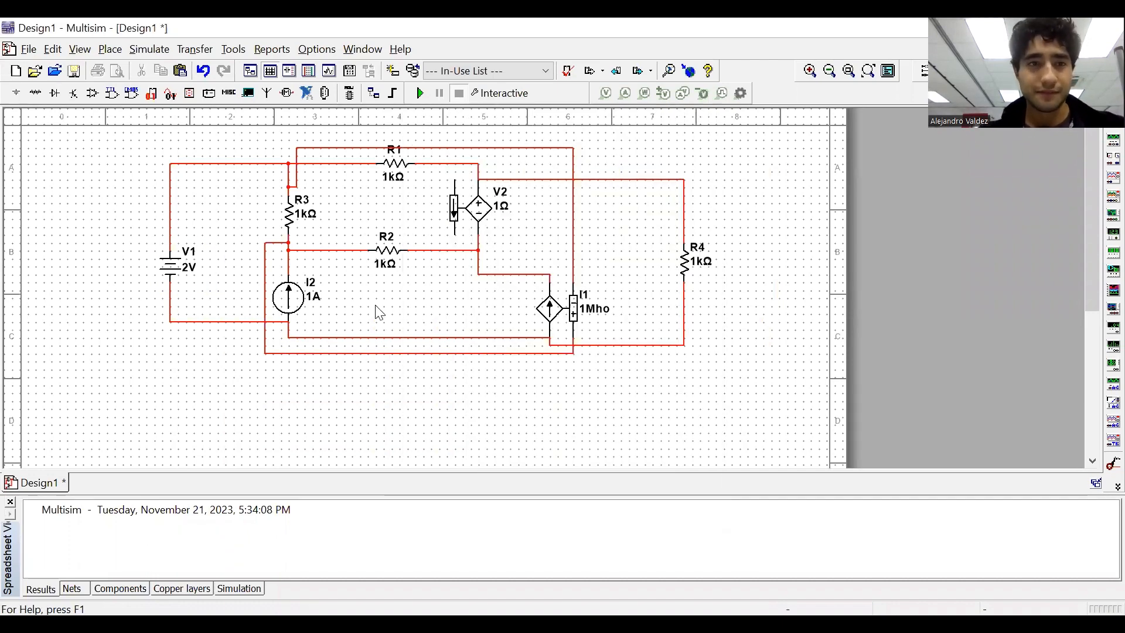
Set the resistances of R1 and R2 to 1 Ω each.
double_click(399, 178)
left_click(662, 194)
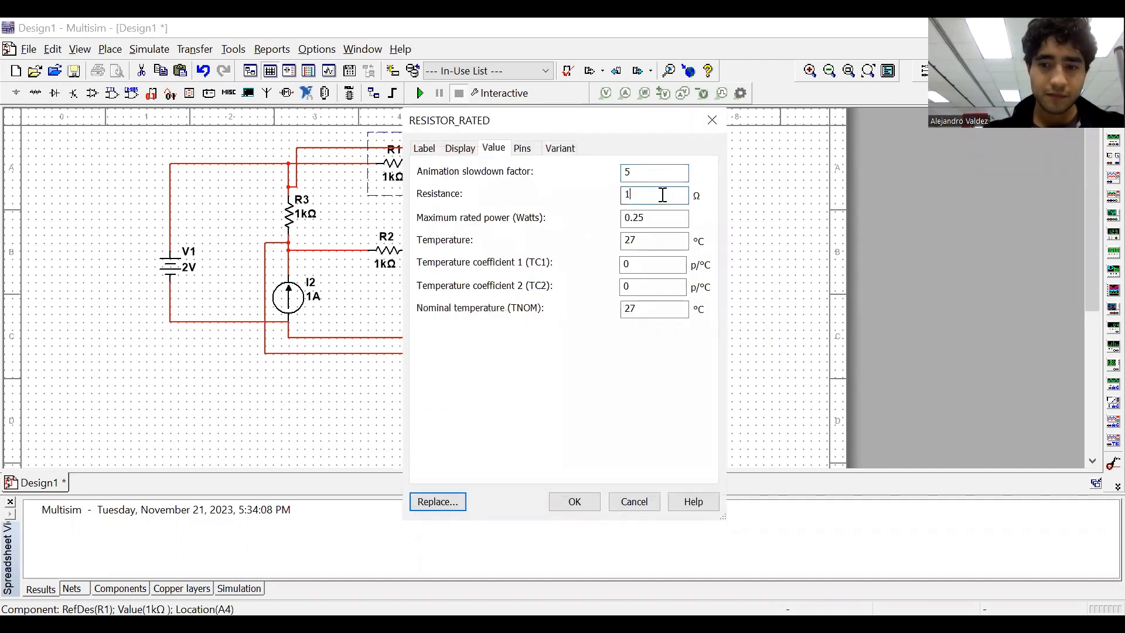
key("Return")
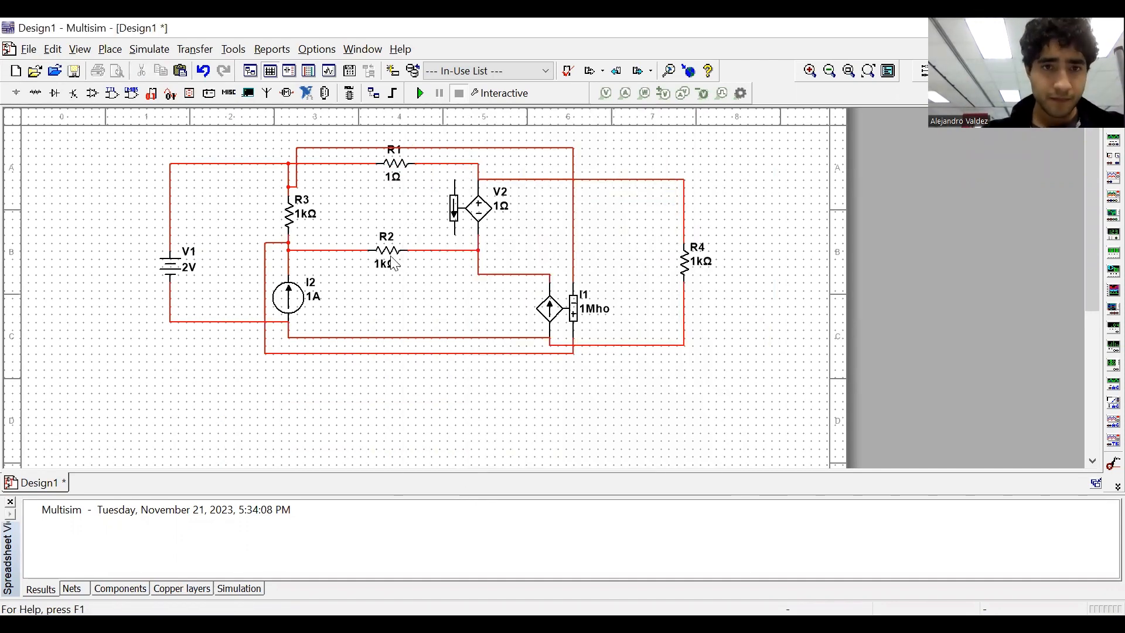
double_click(387, 263)
left_click(654, 196)
key("BackSpace")
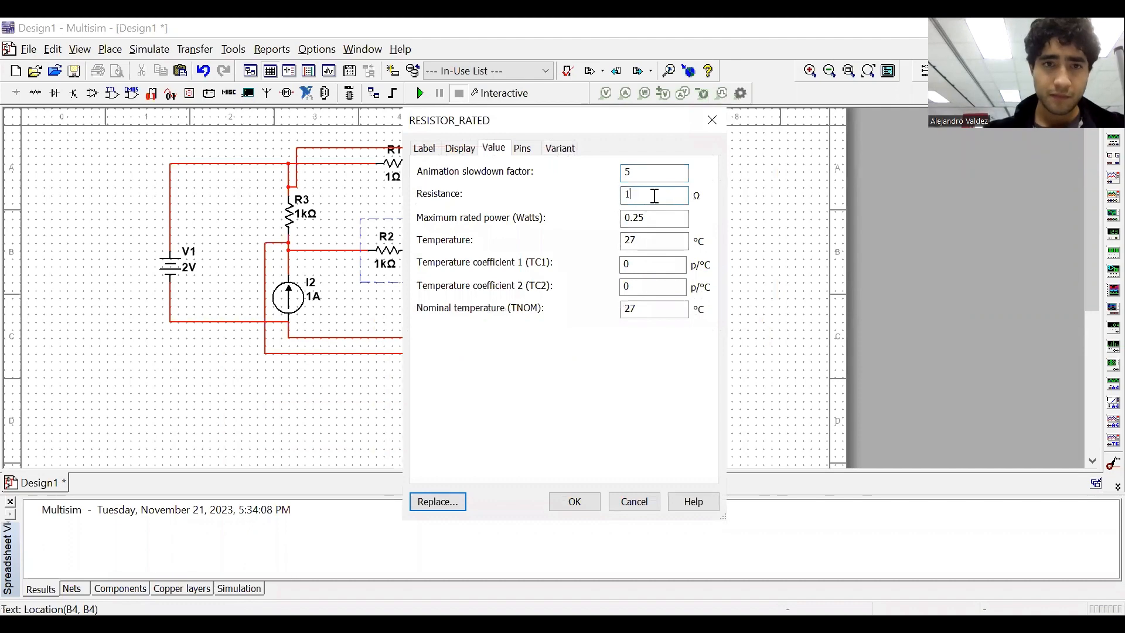
key("Return")
Set the resistance of R3 to 2 Ω.
double_click(310, 222)
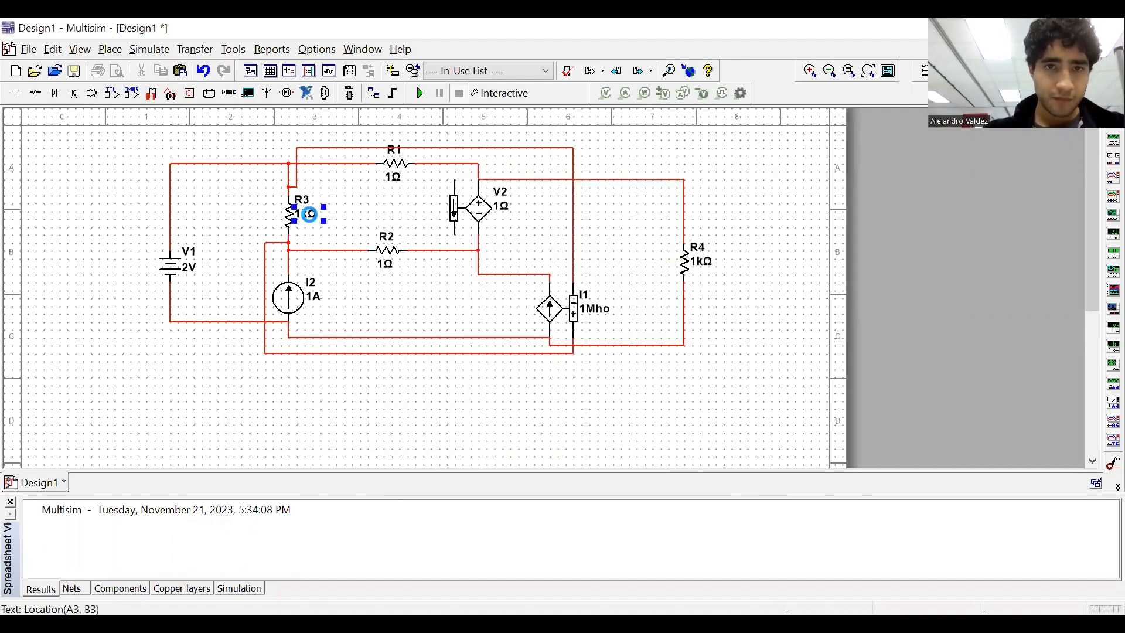
left_click(652, 198)
key("BackSpace")
key("BackSpace")
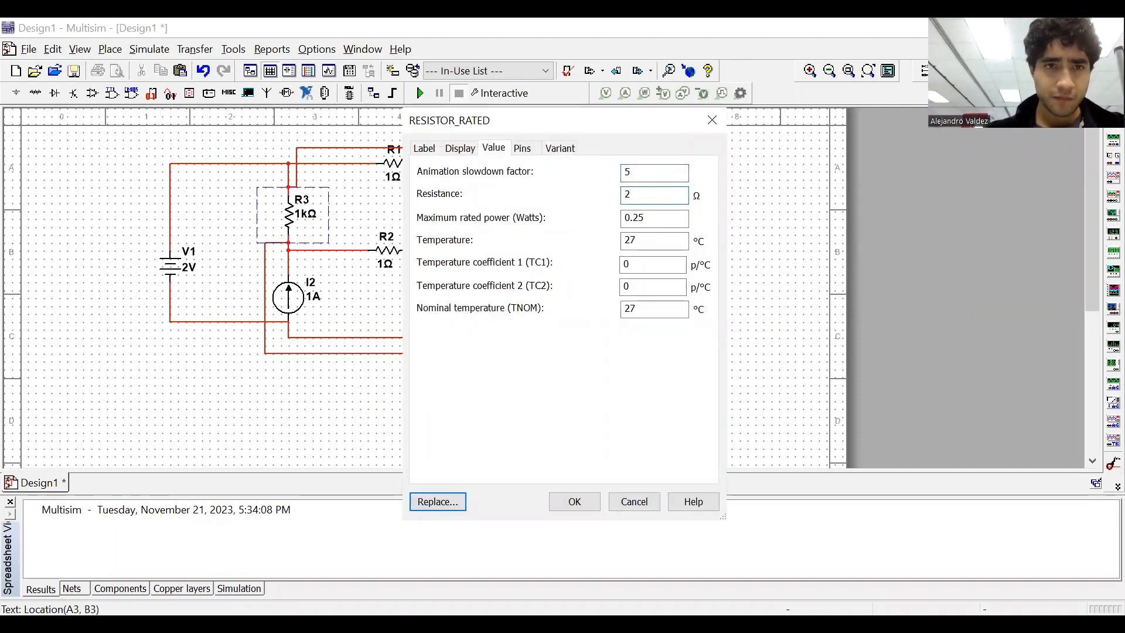
type("2")
key("Return")
Set the resistance of R4 to 2 Ω.
left_click(695, 258)
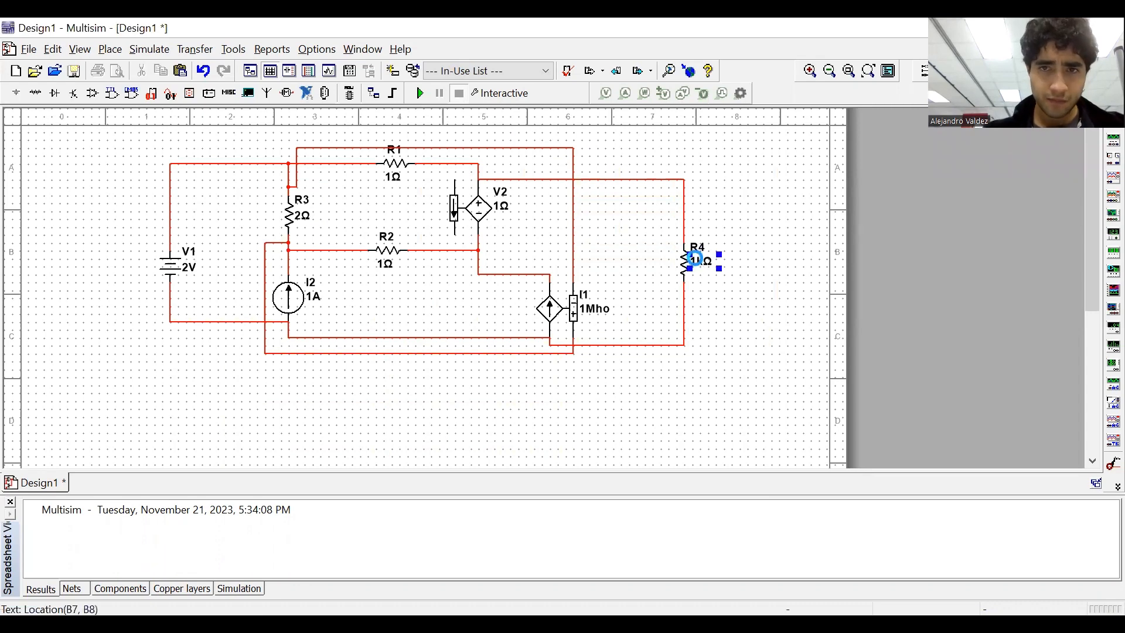
double_click(695, 259)
left_click(650, 196)
key("BackSpace")
key("BackSpace")
type("2")
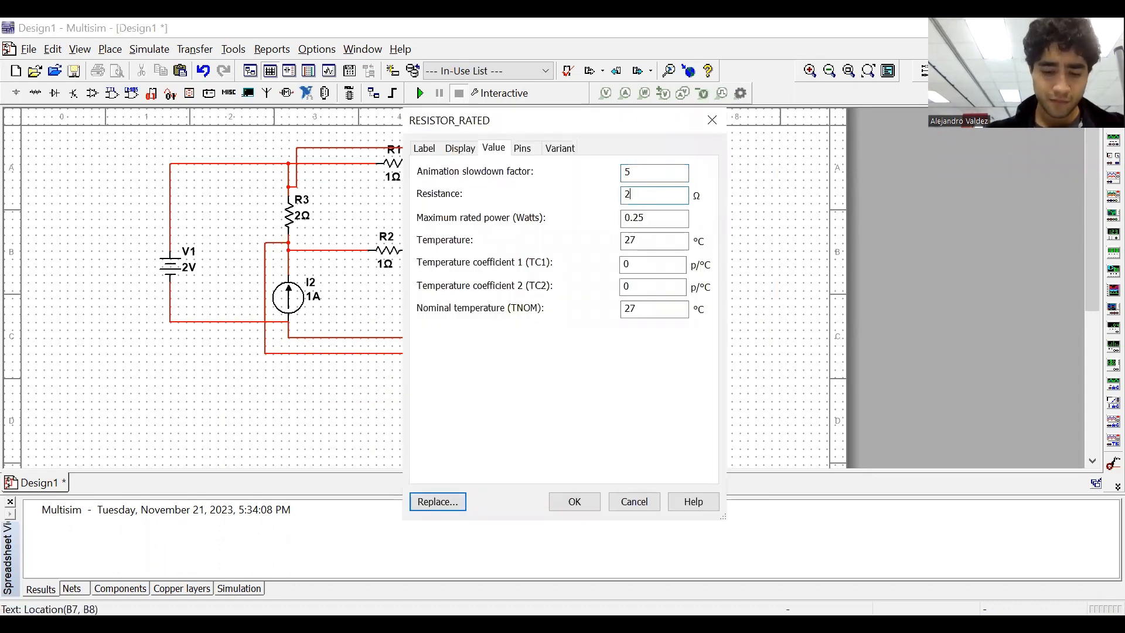
key("Return")
Set the transconductance of I1 to 2 Mho and the transresistance of V2 to 3 Ω.
double_click(580, 308)
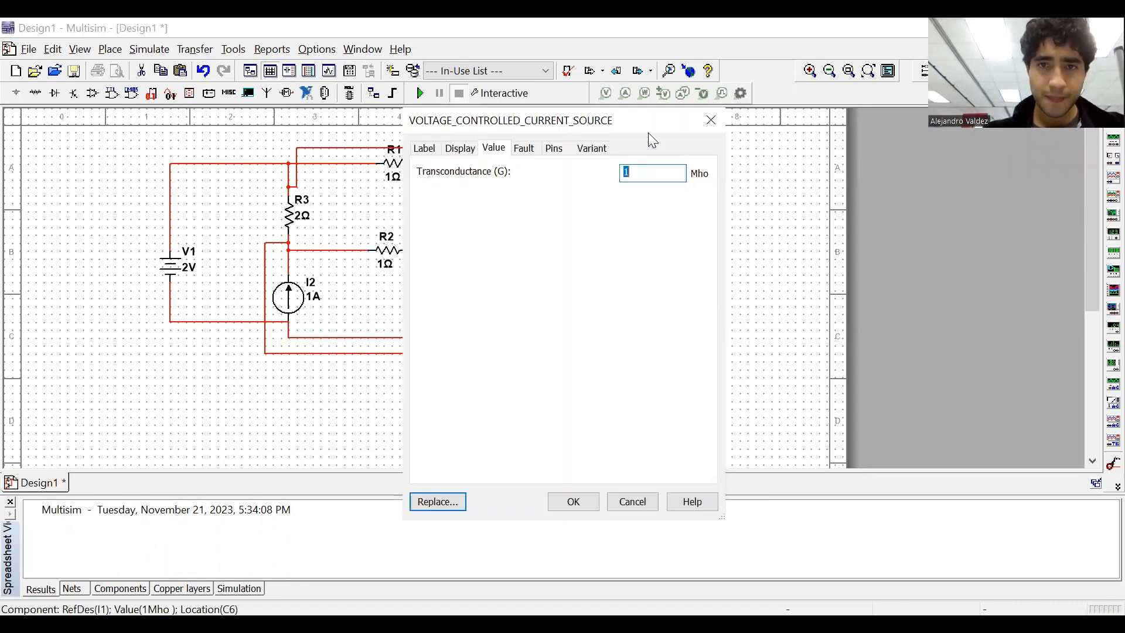
type("2")
key("Return")
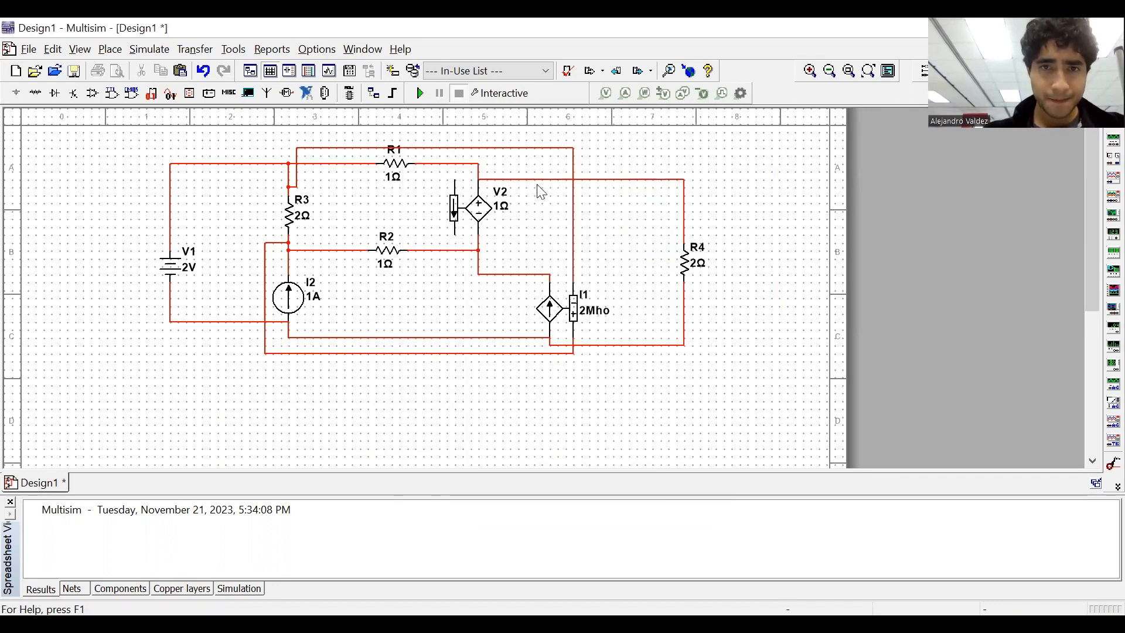
double_click(476, 211)
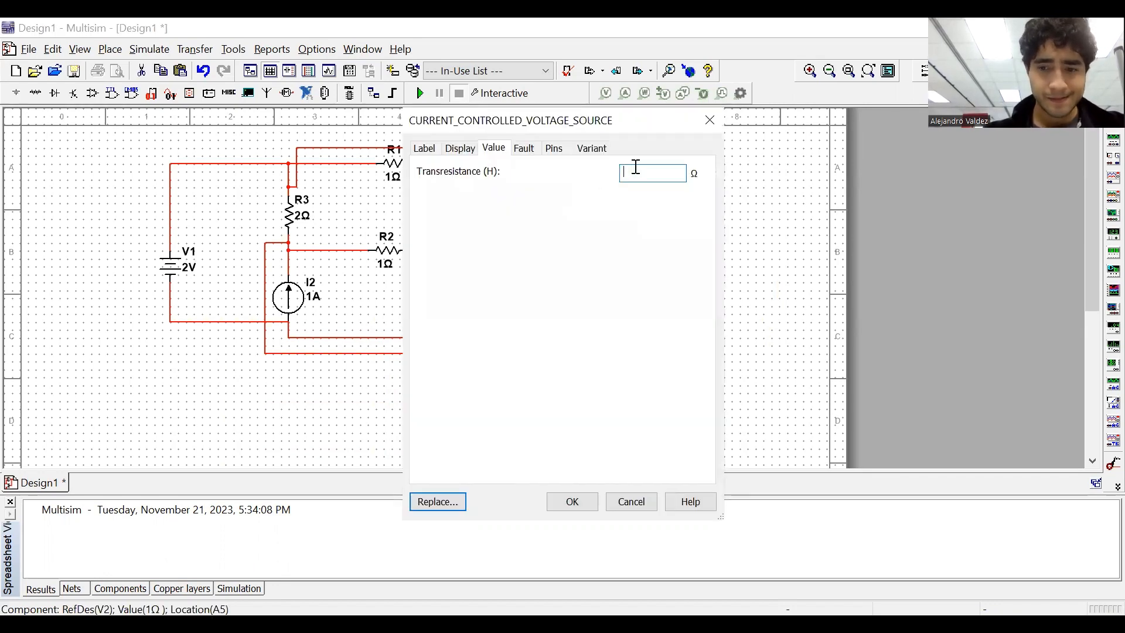
key("Return")
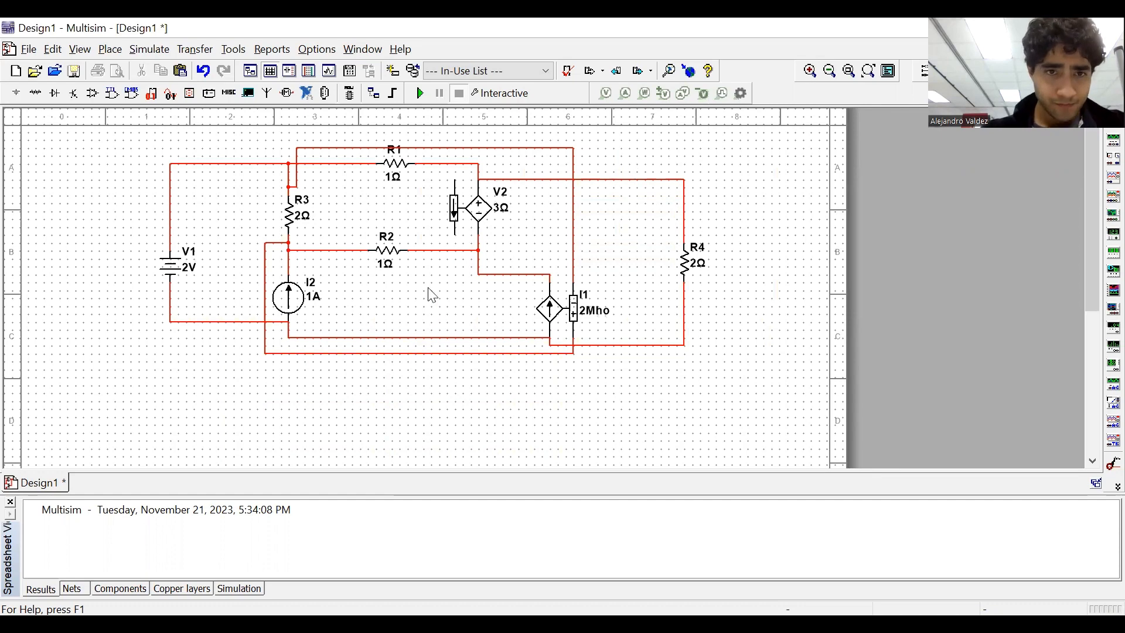
Set the current of DC source I2 to 9 A.
double_click(314, 296)
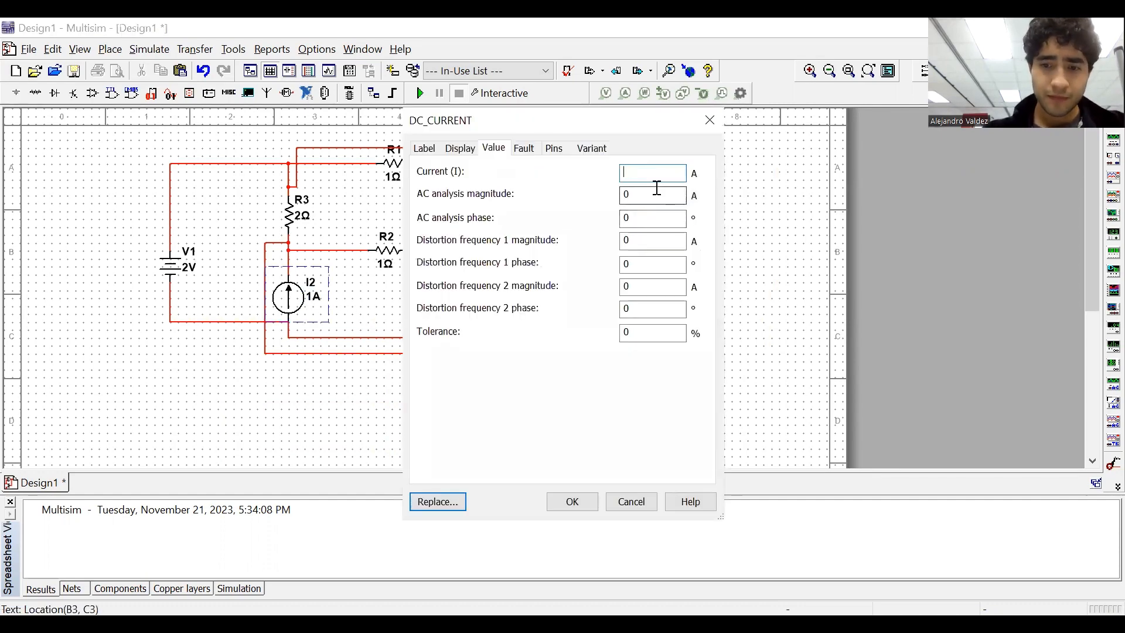
type("9")
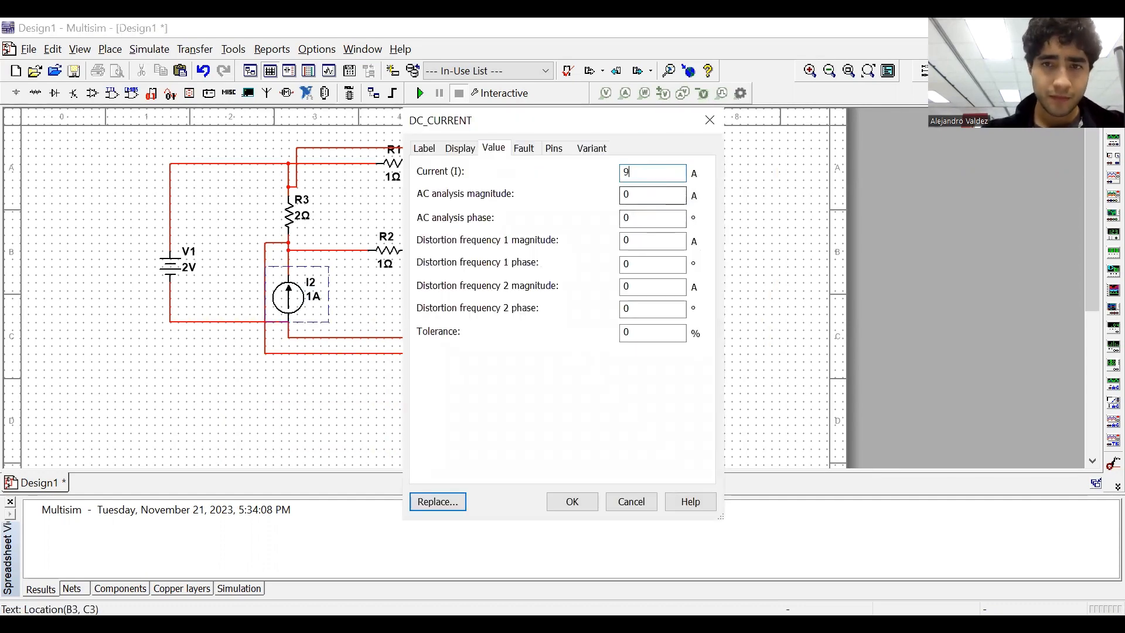
left_click(573, 501)
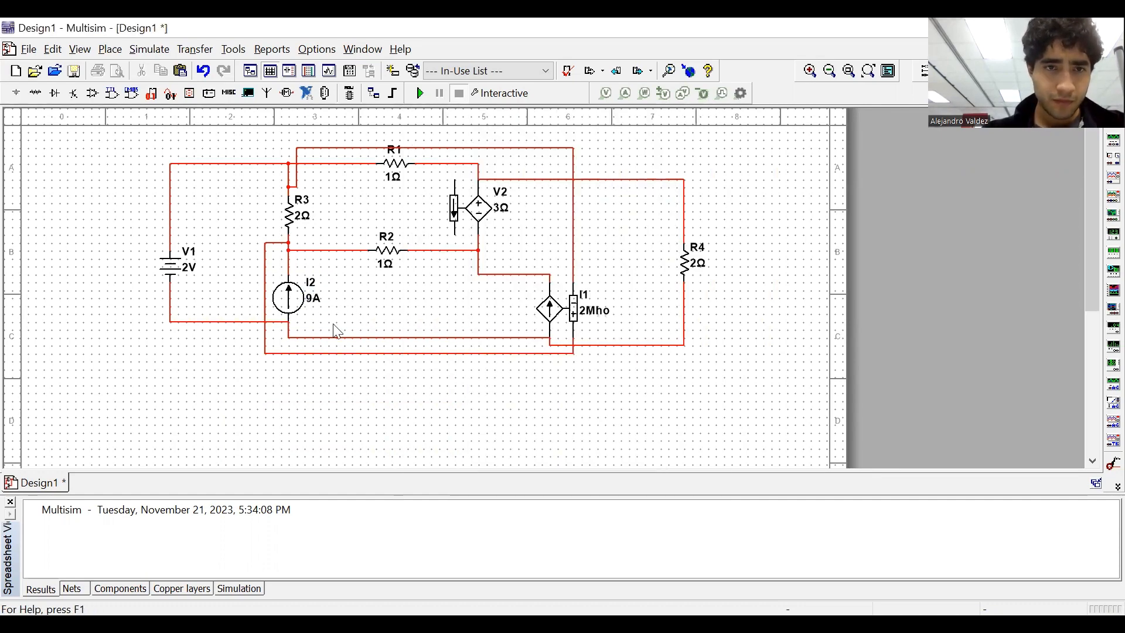
Rotate DC current source I2 clockwise by 180° in two 90° turns so its arrow points down.
right_click(294, 302)
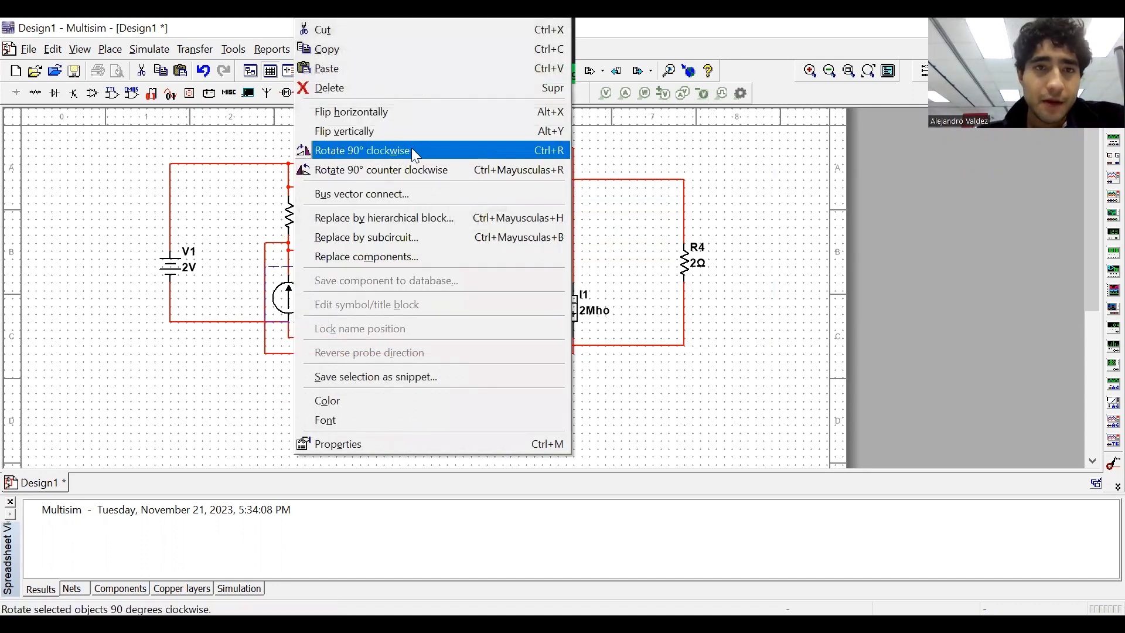
left_click(413, 150)
right_click(284, 301)
left_click(371, 156)
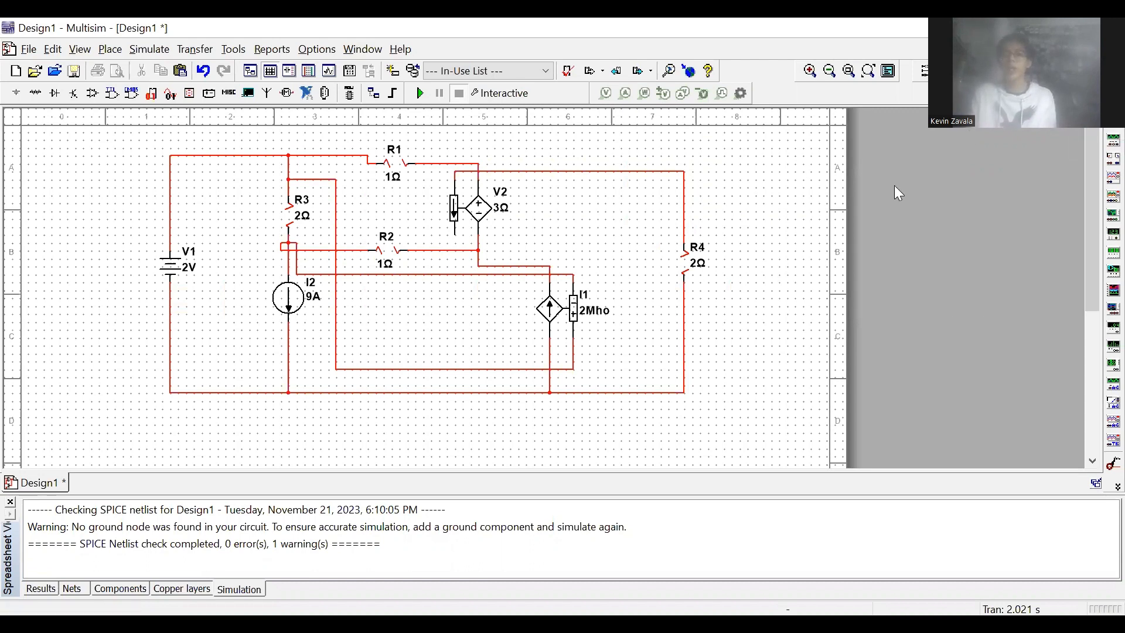
Place a multimeter beside the circuit and wire its positive terminal to V2's lower sensing terminal and its negative terminal to the R1–V2 node.
left_click(1112, 140)
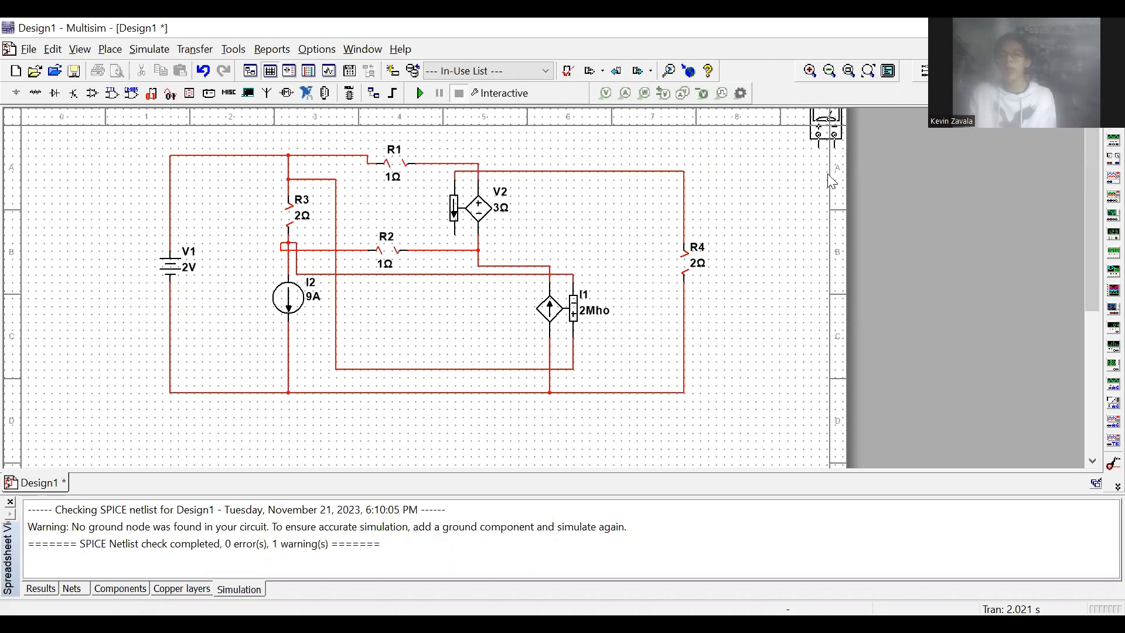
left_click(740, 186)
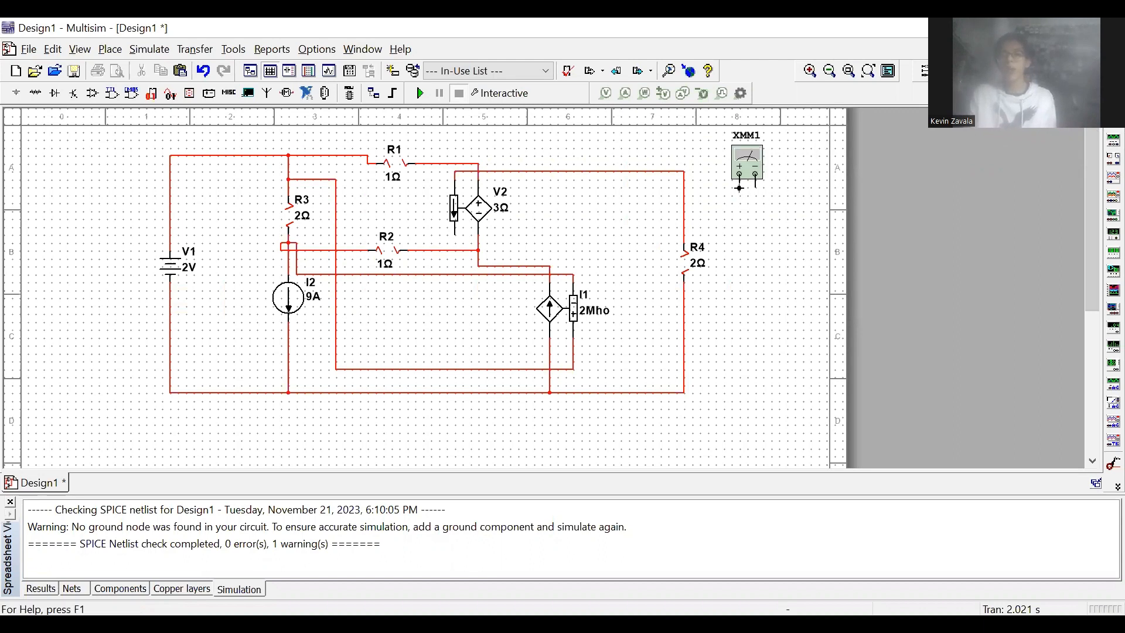
left_click(739, 186)
left_click(456, 236)
left_click(755, 175)
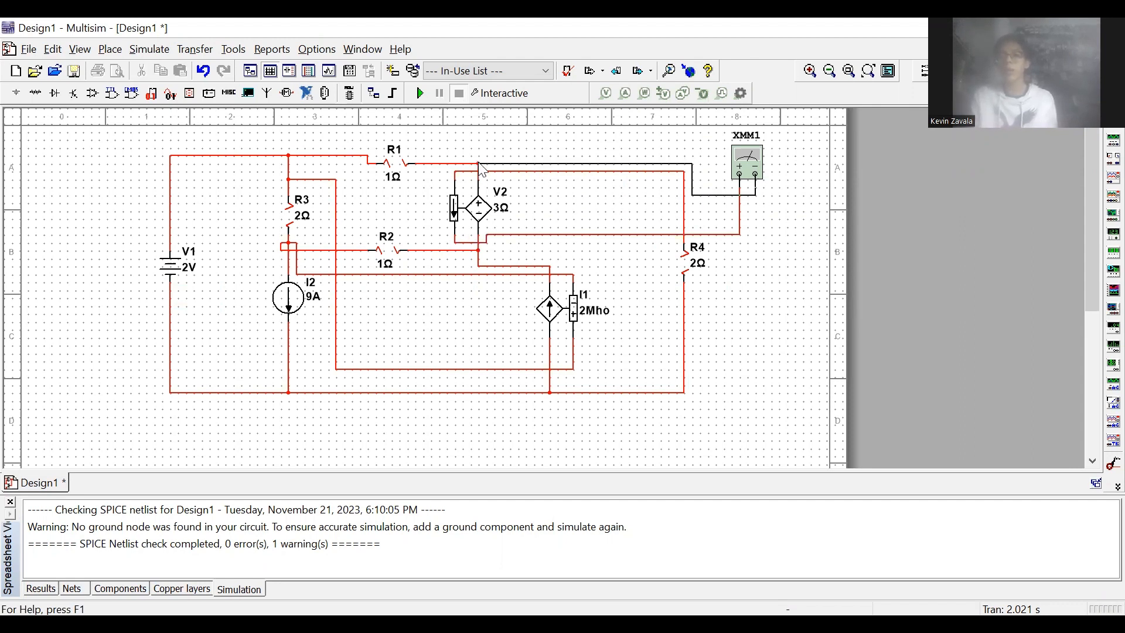
left_click(478, 164)
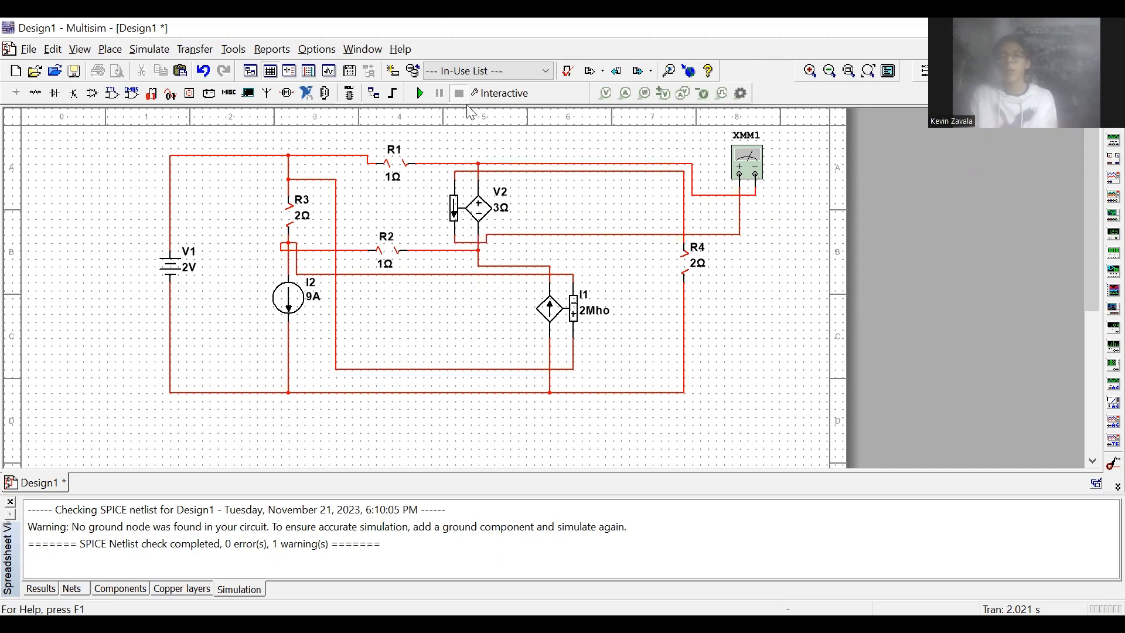
Run the simulation, measure the DC current through V2's sensing branch with the multimeter in ammeter mode, and stop the simulation.
left_click(420, 93)
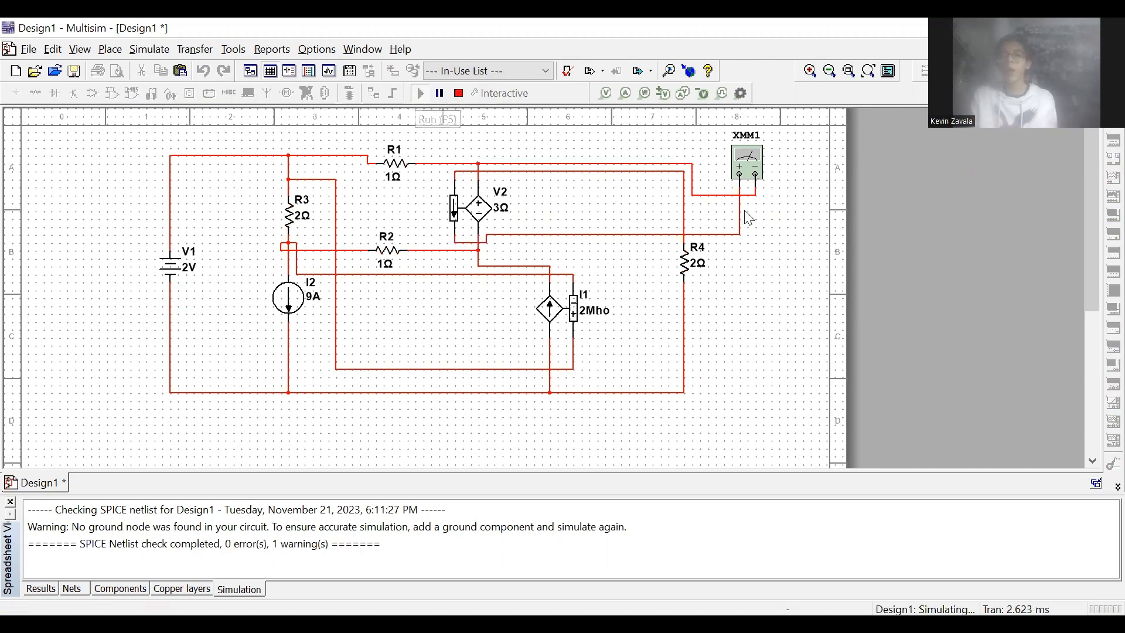
double_click(751, 159)
left_click(512, 315)
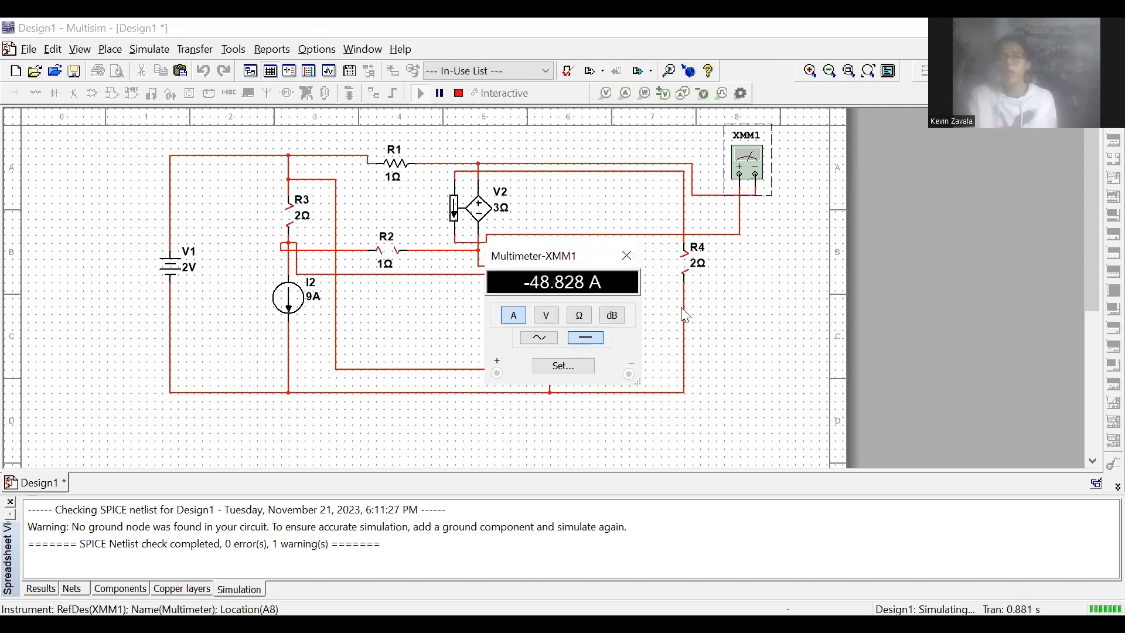
left_click(627, 251)
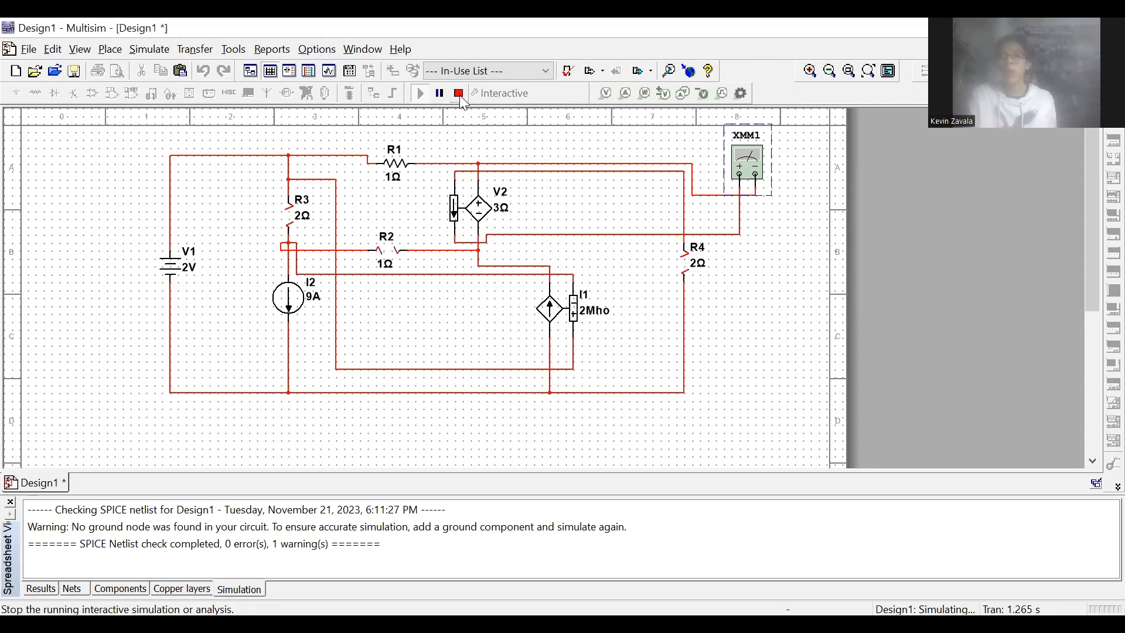
left_click(458, 95)
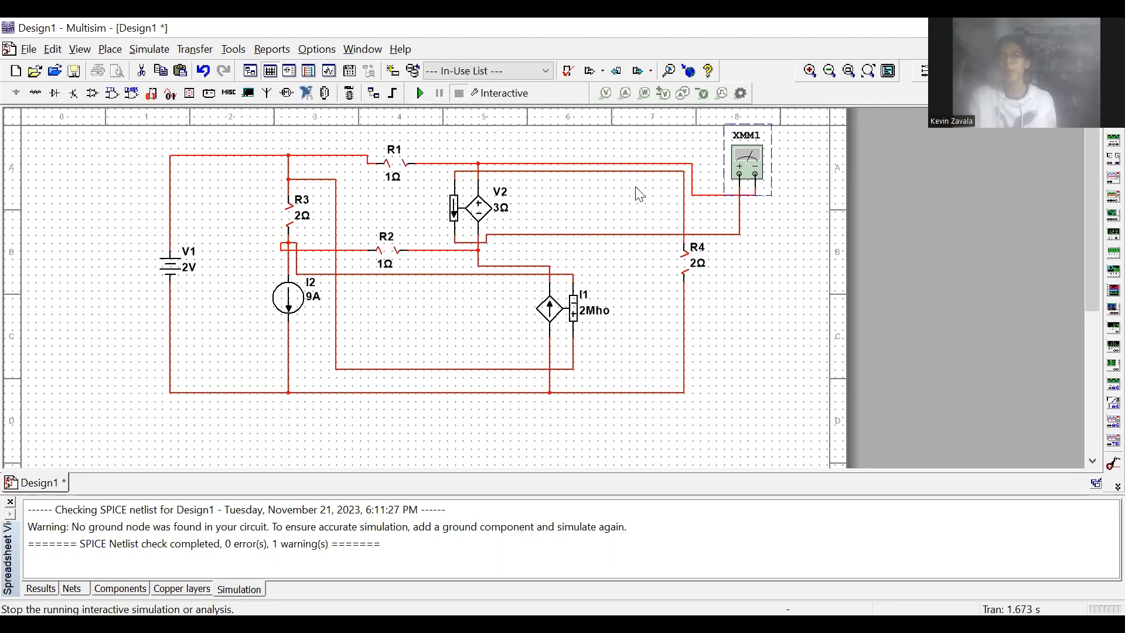